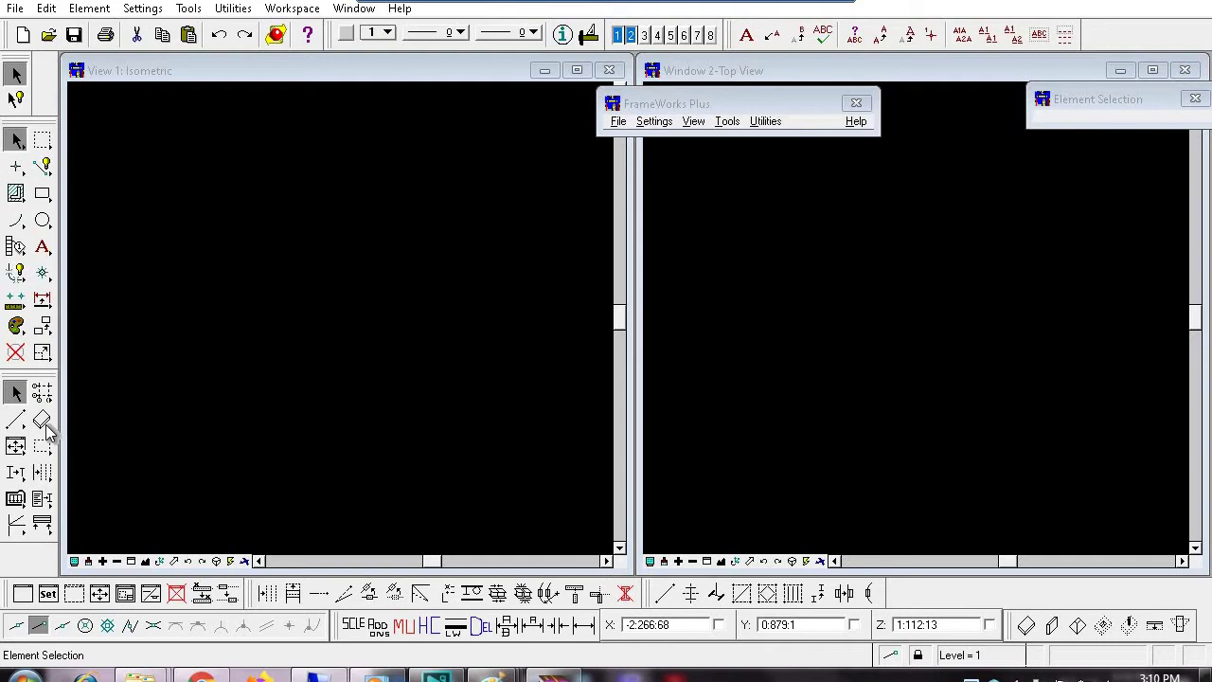
# Step: Set the first view window to the 3-D Isometric model view and dismiss the view list
pyautogui.click(695, 122)
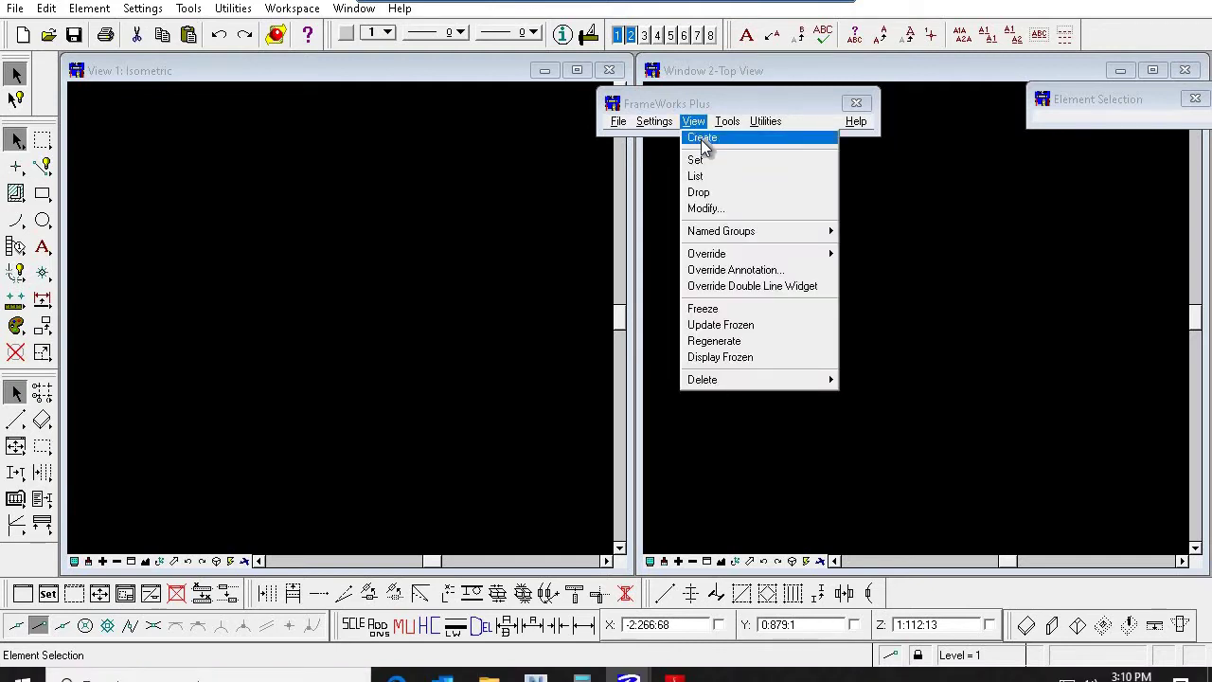
pyautogui.click(701, 138)
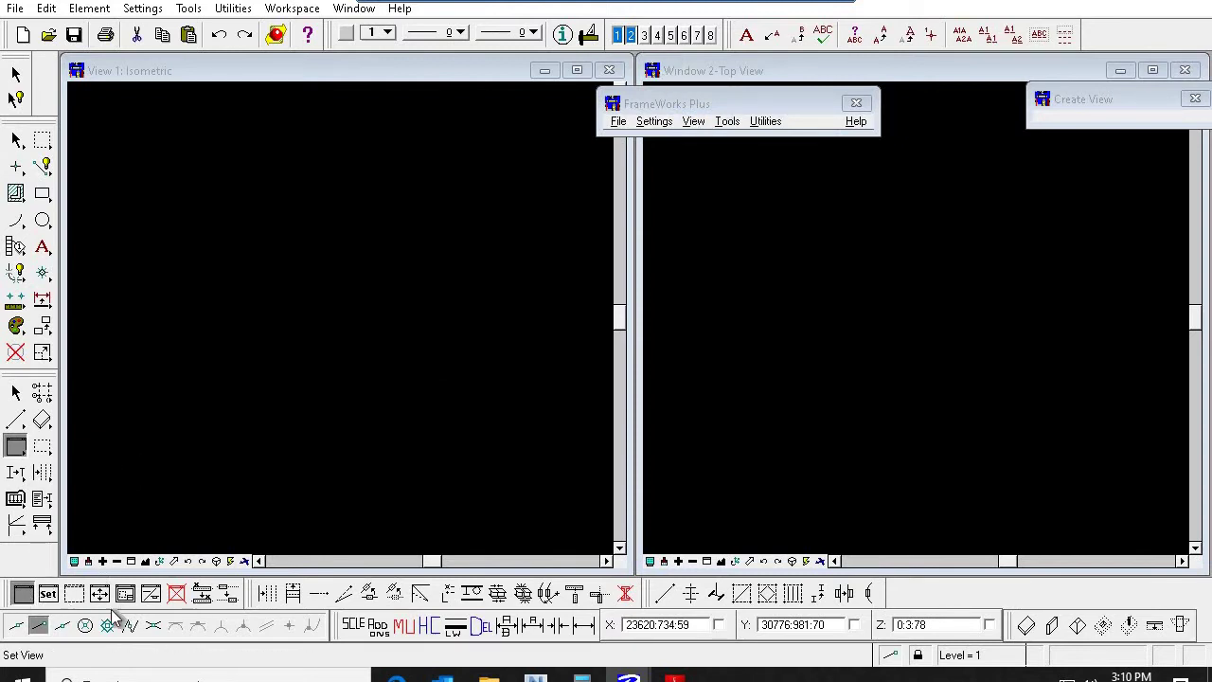
pyautogui.click(48, 593)
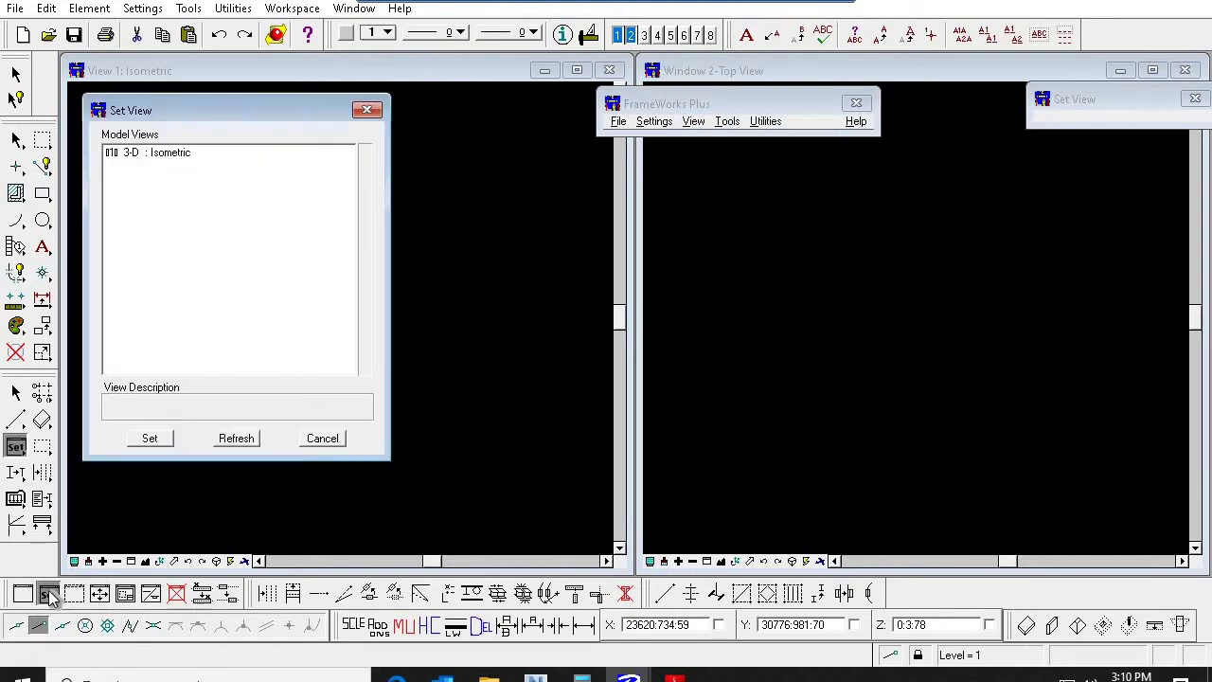
pyautogui.click(185, 153)
pyautogui.click(480, 290)
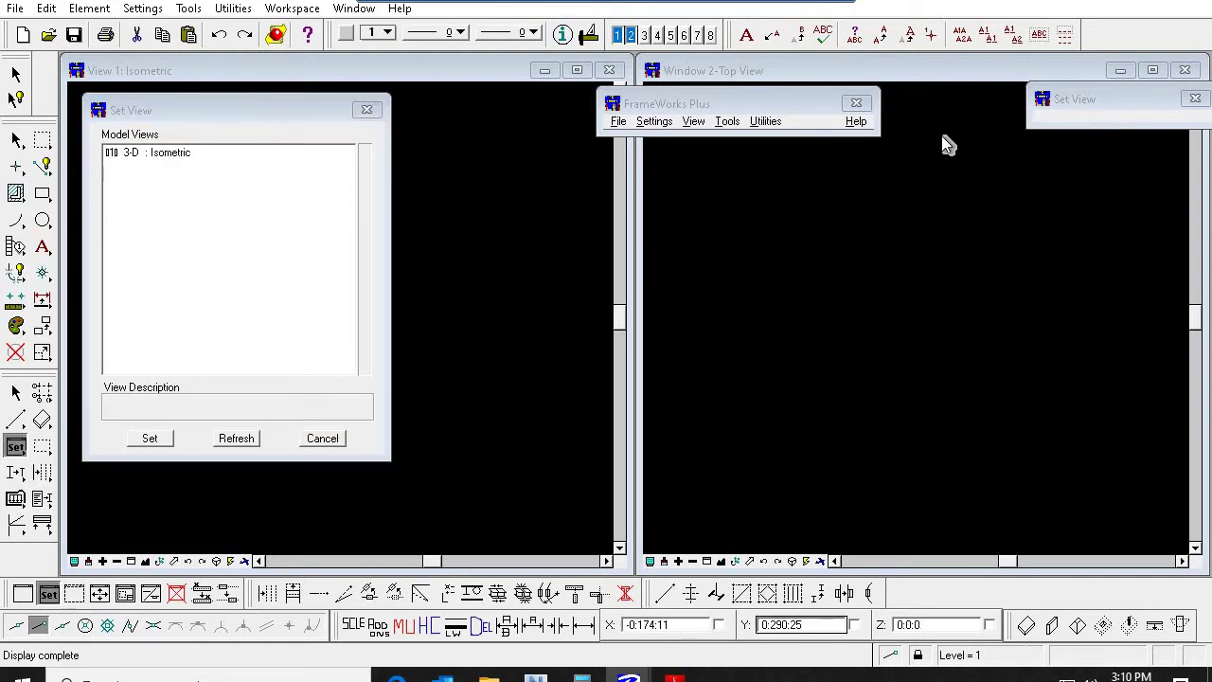
pyautogui.moveTo(242, 109); pyautogui.dragTo(998, 176)
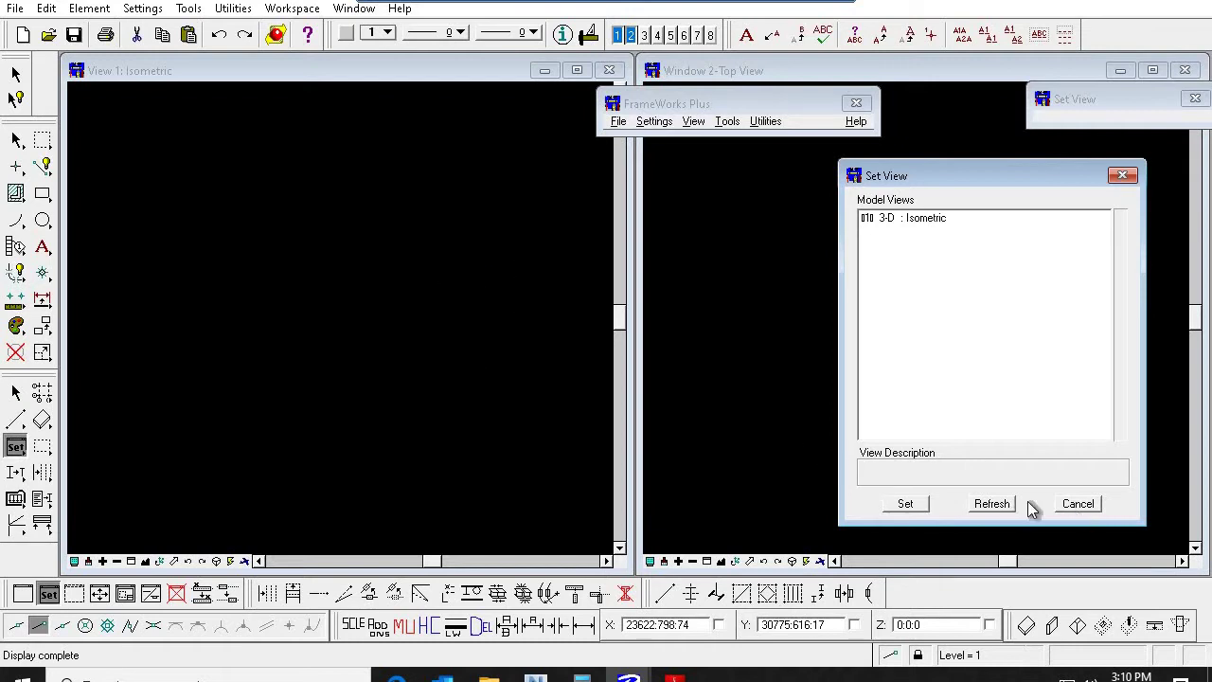
pyautogui.click(1077, 503)
# Step: Float the Place 3D Solids toolbox over the first view and assign the 3-D Isometric model view to the second view window
pyautogui.moveTo(43, 422); pyautogui.dragTo(223, 151)
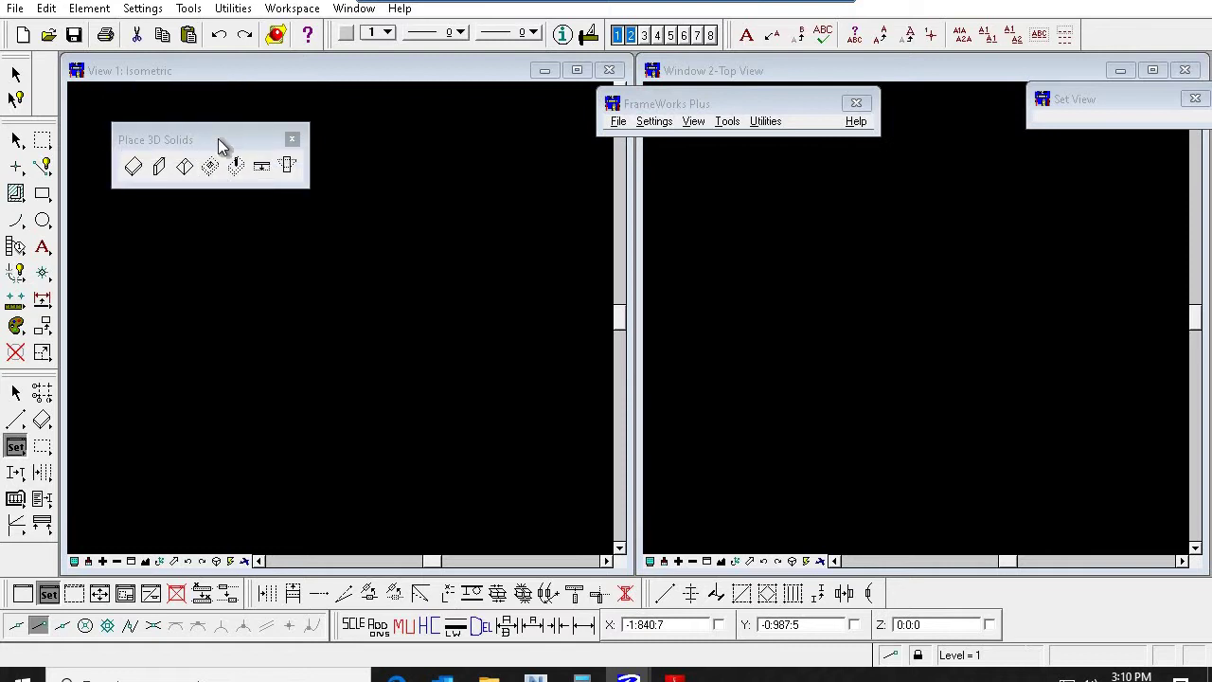
pyautogui.click(47, 595)
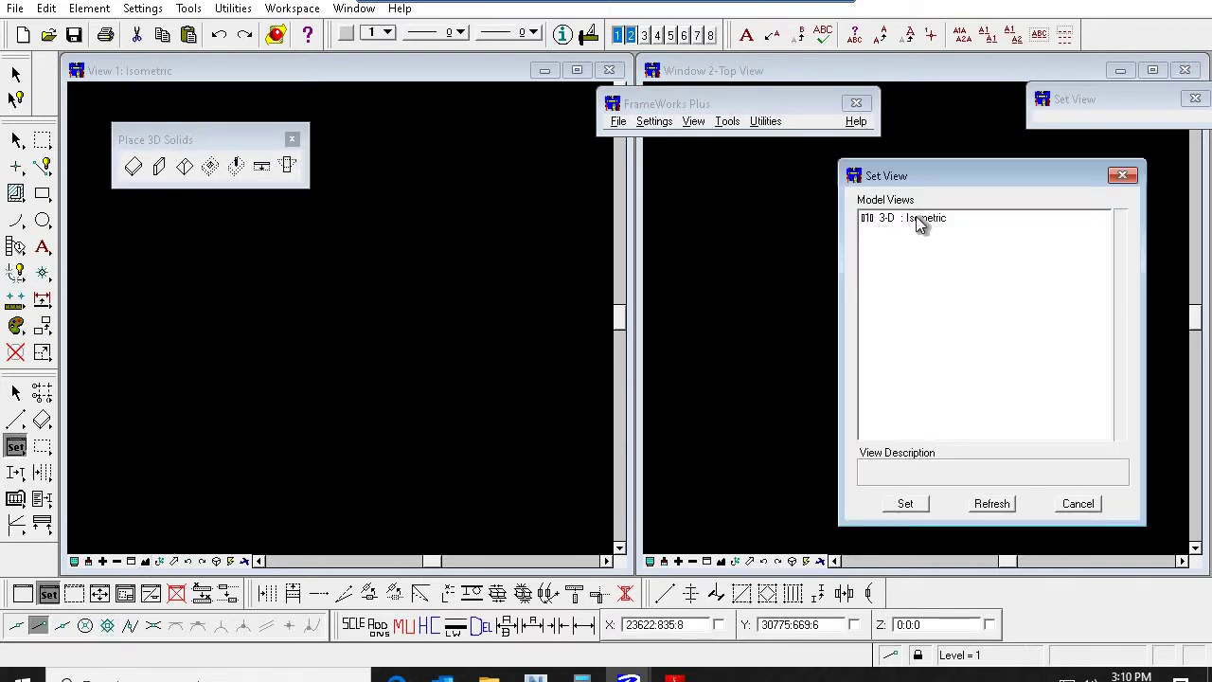
pyautogui.click(921, 220)
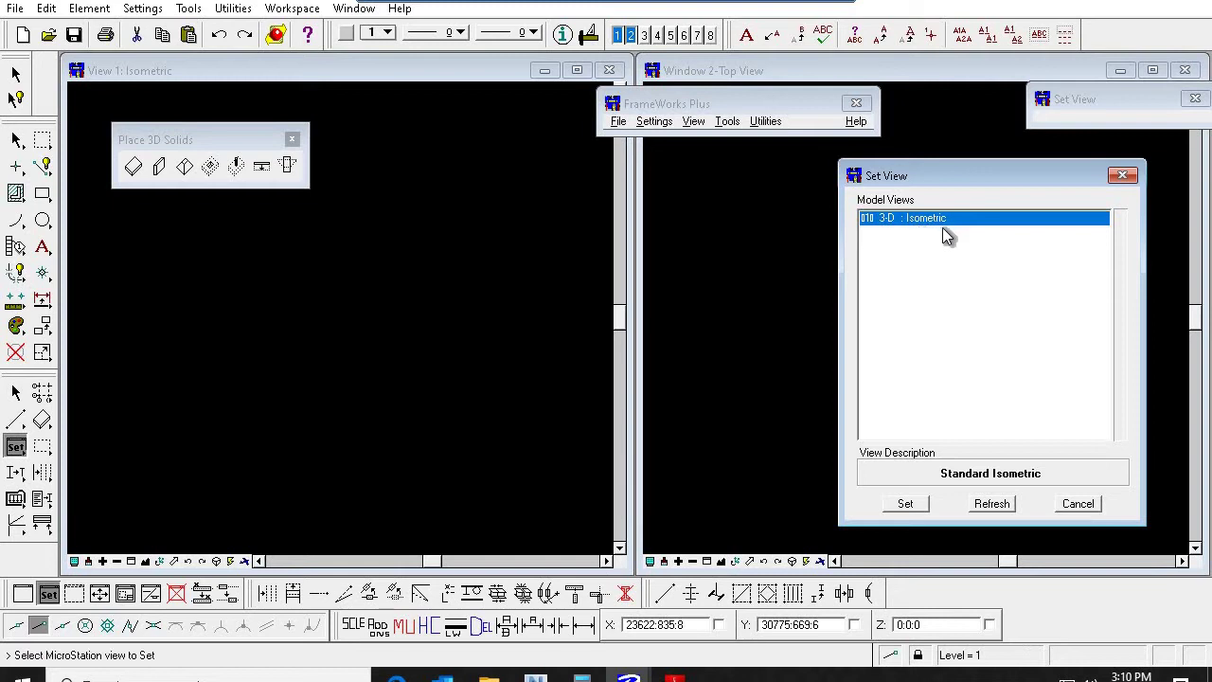
pyautogui.click(914, 222)
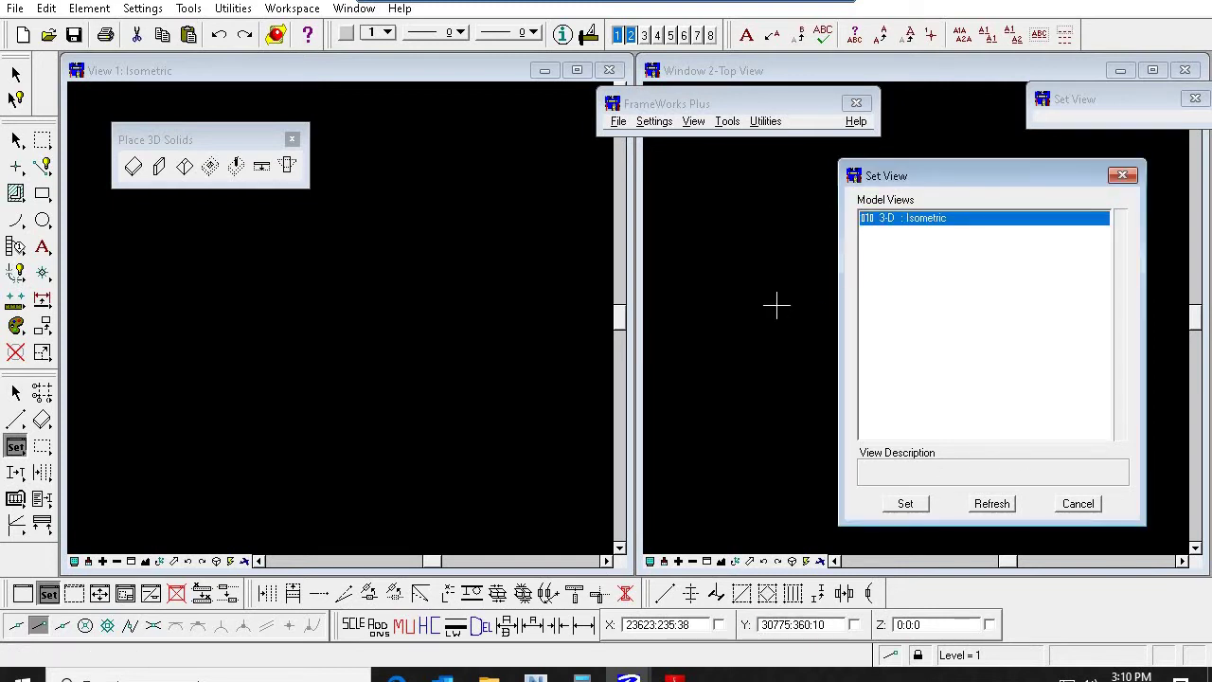
pyautogui.click(683, 289)
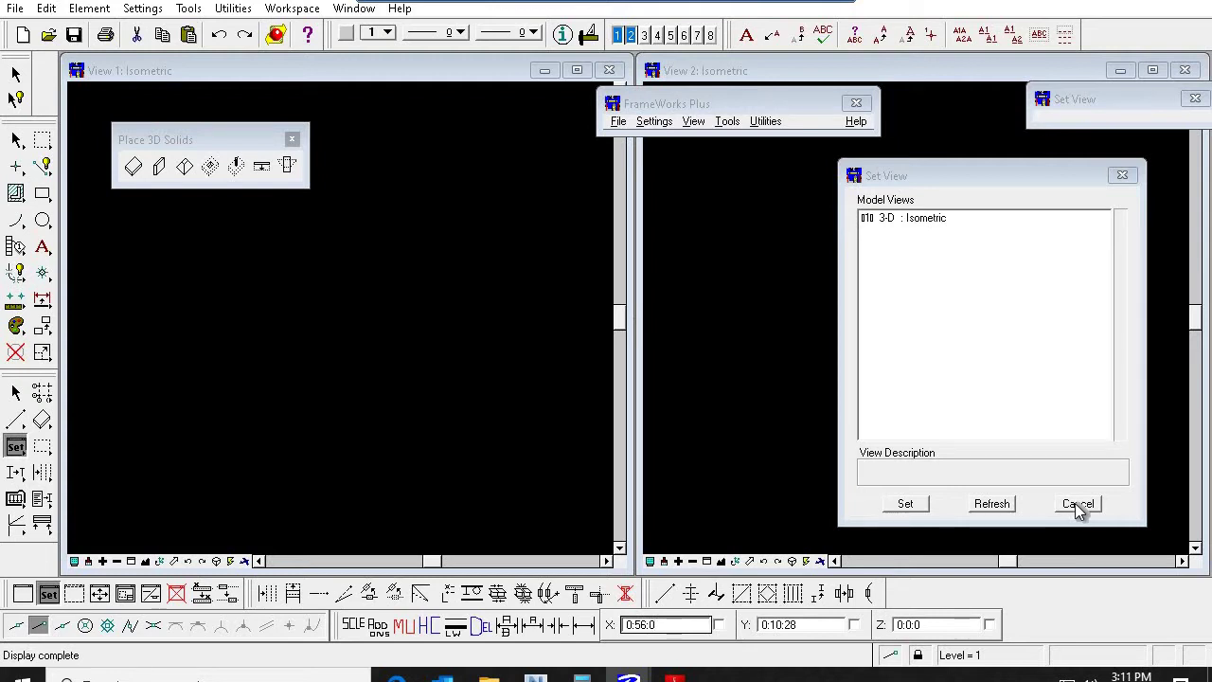
pyautogui.click(15, 393)
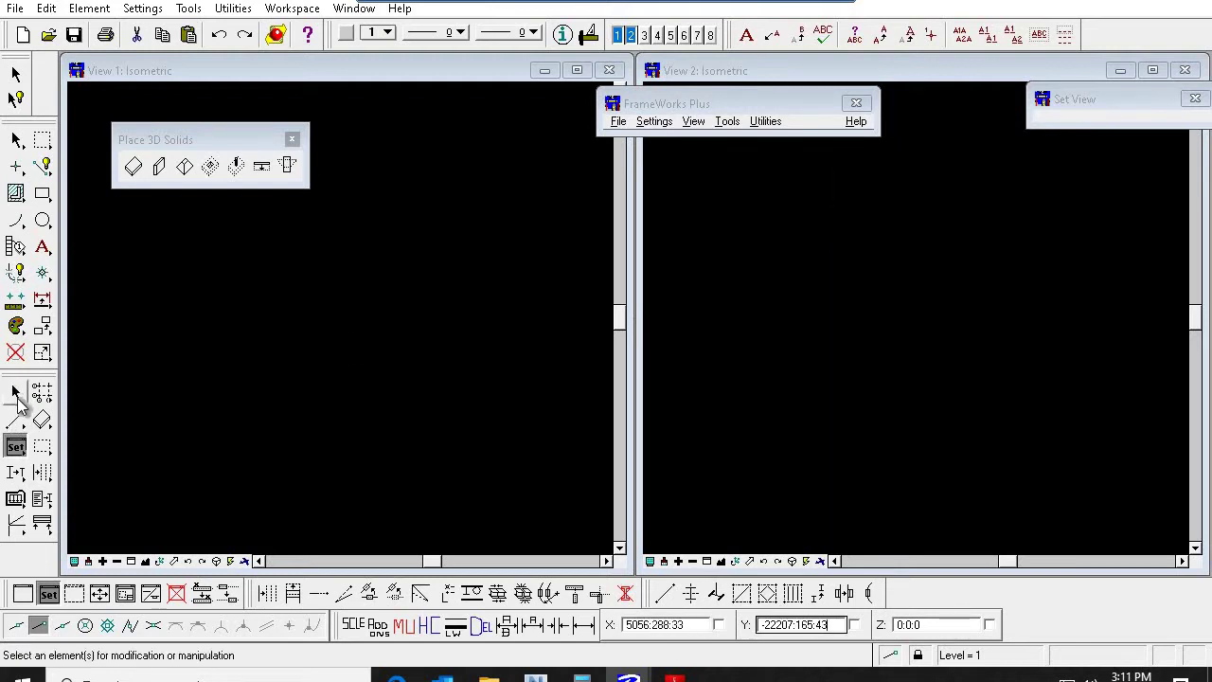
pyautogui.click(19, 398)
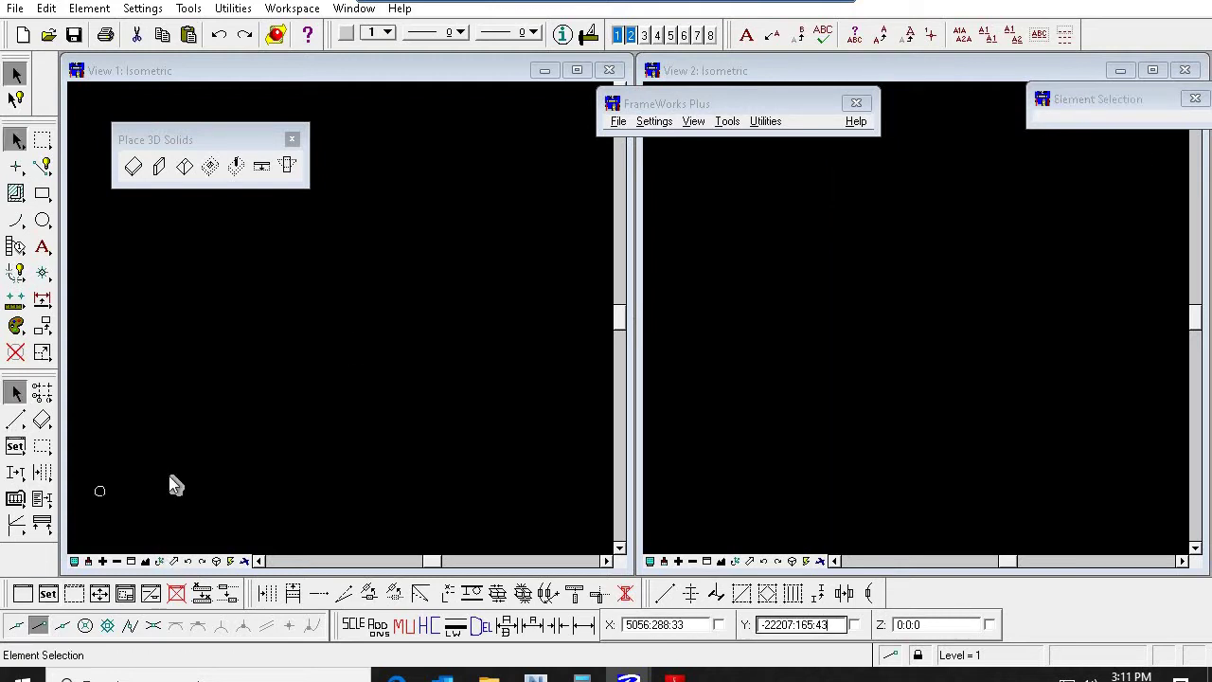
# Step: Keep the current Windows color scheme without further reminders and rotate the first view to Top
pyautogui.click(159, 562)
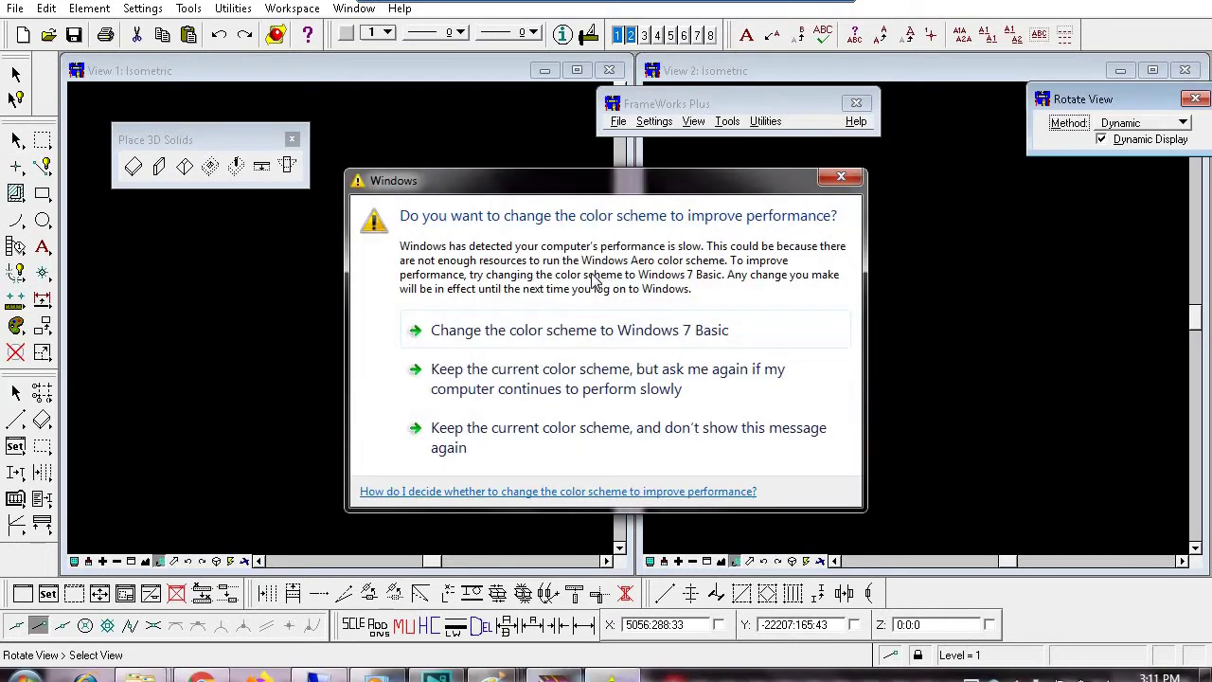
pyautogui.click(545, 441)
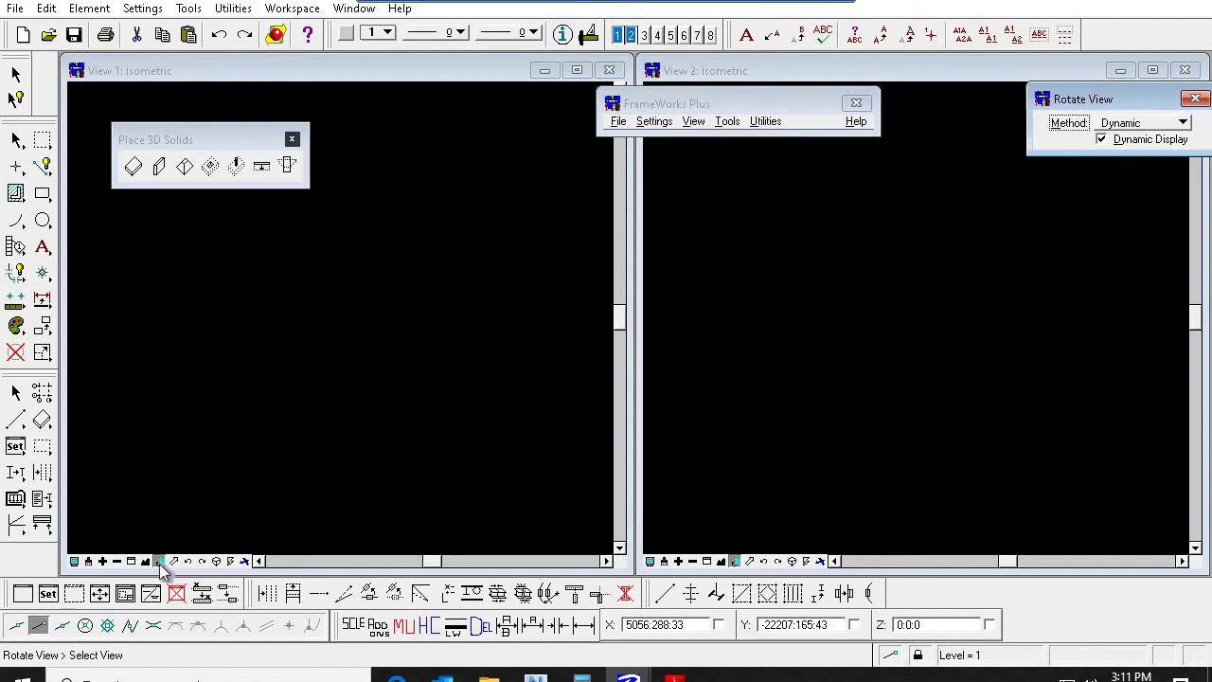
pyautogui.click(1132, 128)
pyautogui.click(1137, 155)
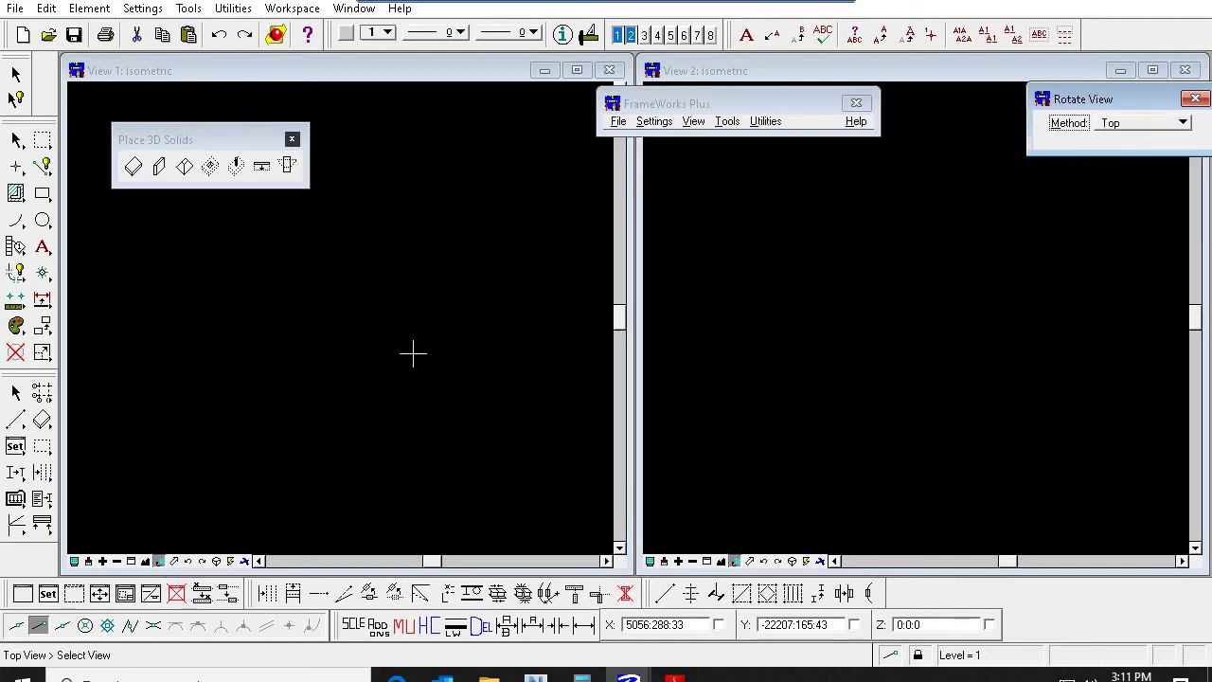
pyautogui.click(381, 358)
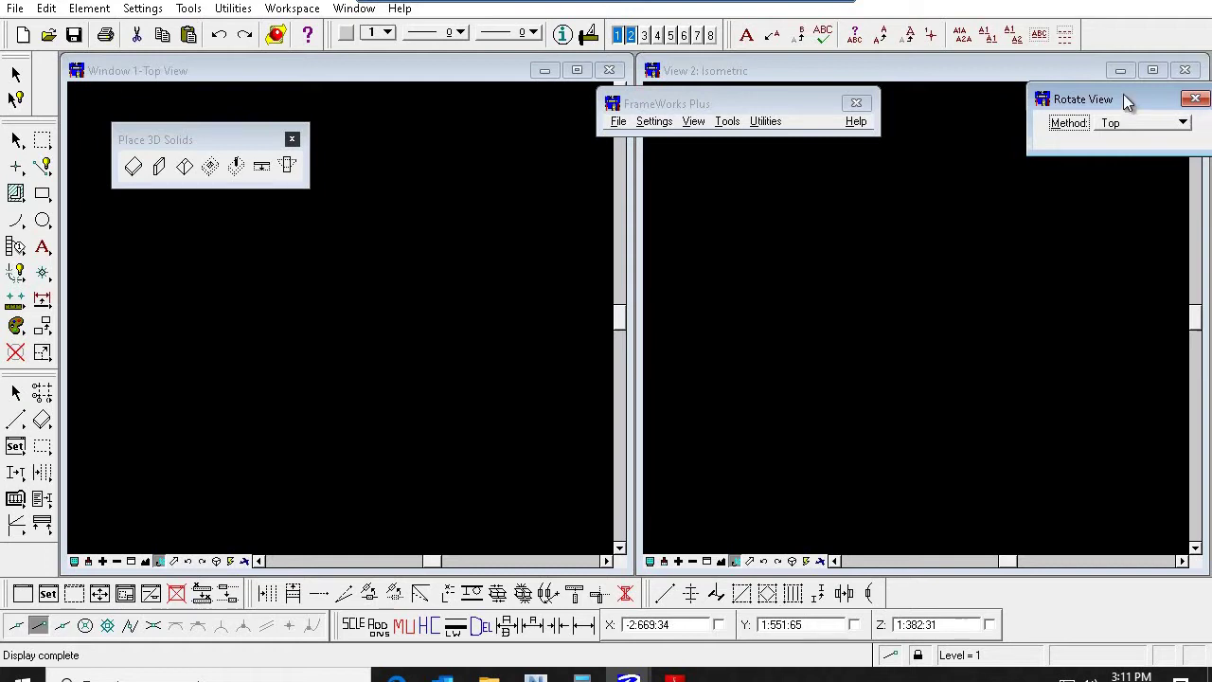
# Step: Rotate the second view to the Front orientation
pyautogui.moveTo(1127, 102); pyautogui.dragTo(1028, 134)
pyautogui.click(1041, 157)
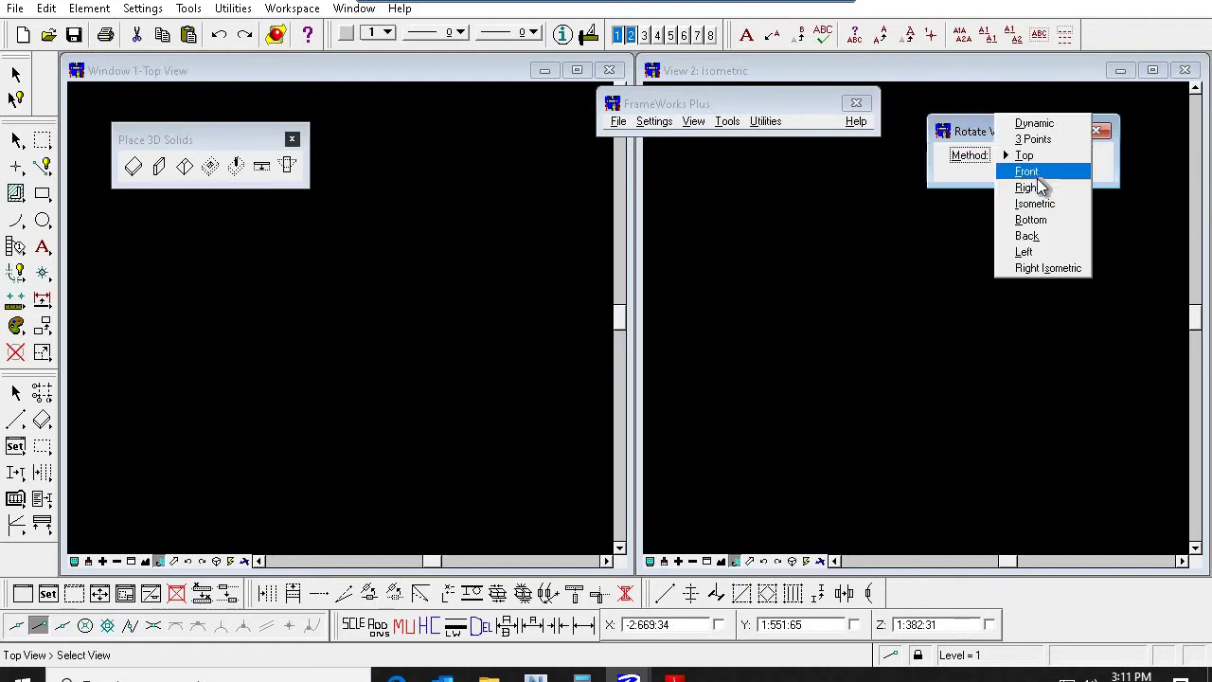
pyautogui.click(1042, 168)
pyautogui.click(860, 368)
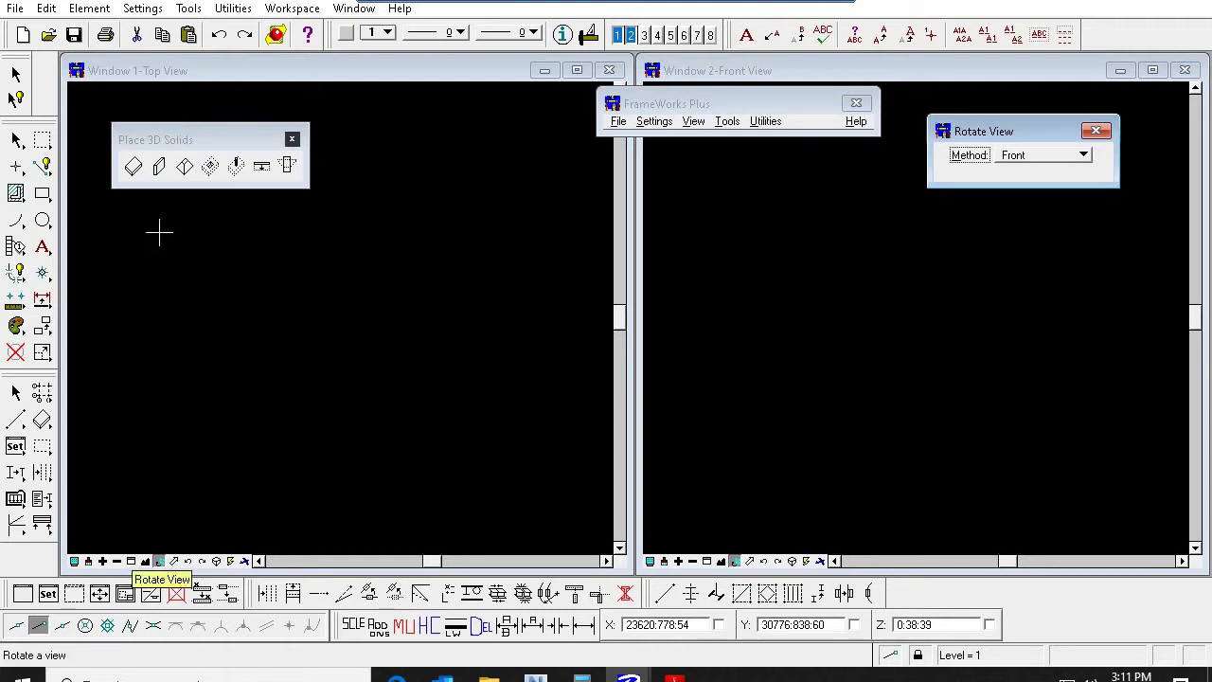
pyautogui.click(14, 397)
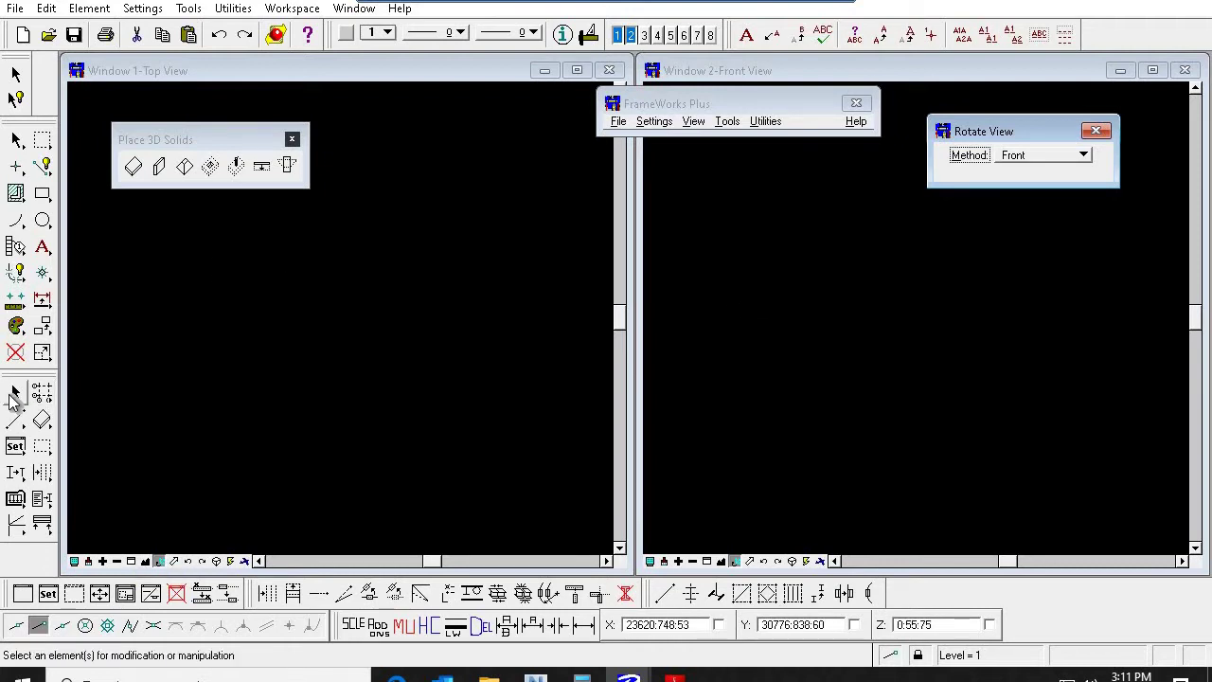
# Step: Apply the coordinate readout settings with Master Units format and 0.1234 accuracy
pyautogui.click(133, 168)
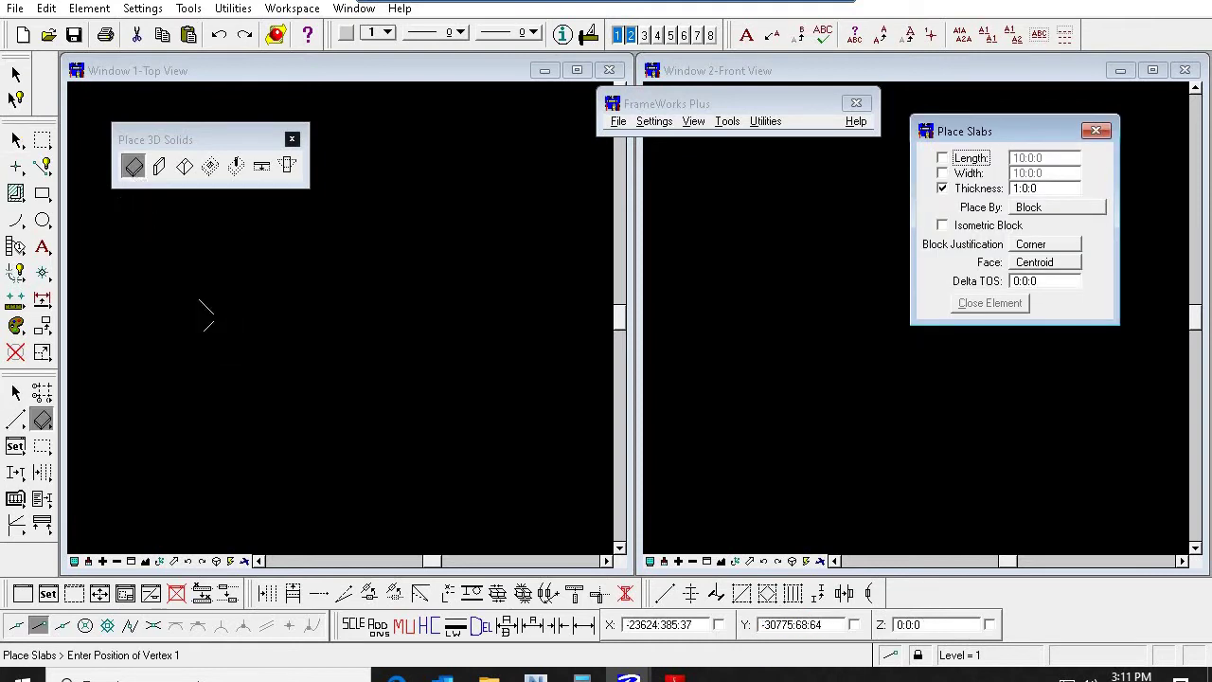
pyautogui.click(1095, 131)
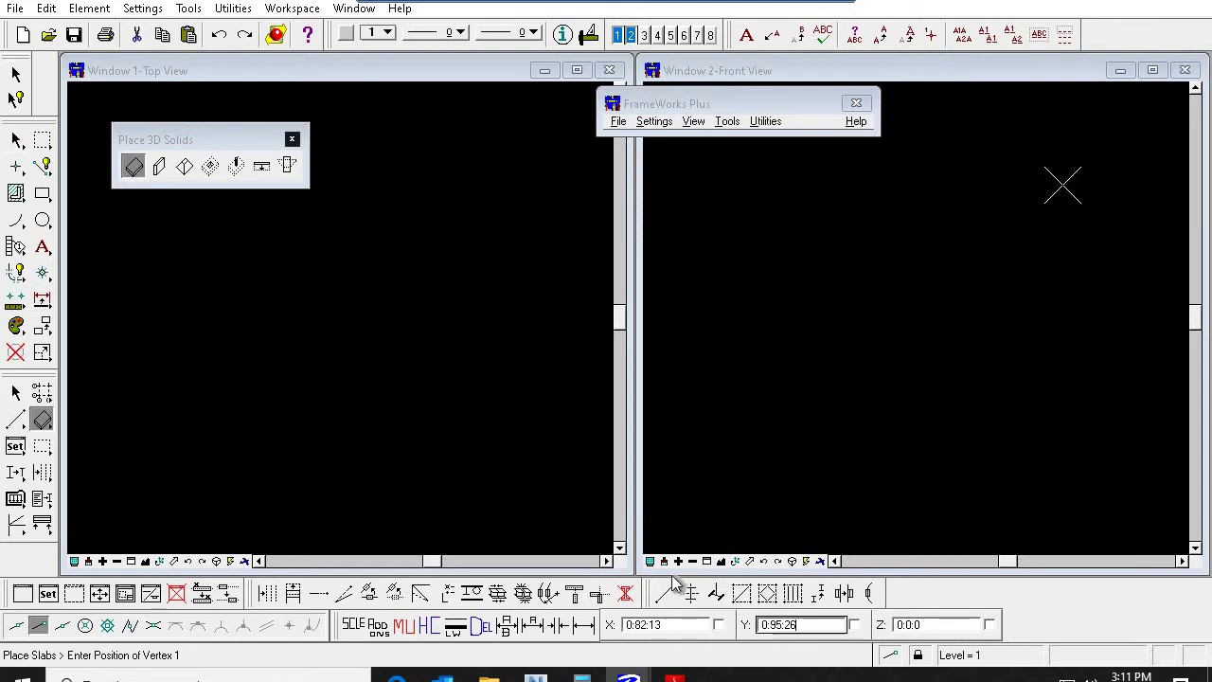
pyautogui.click(403, 628)
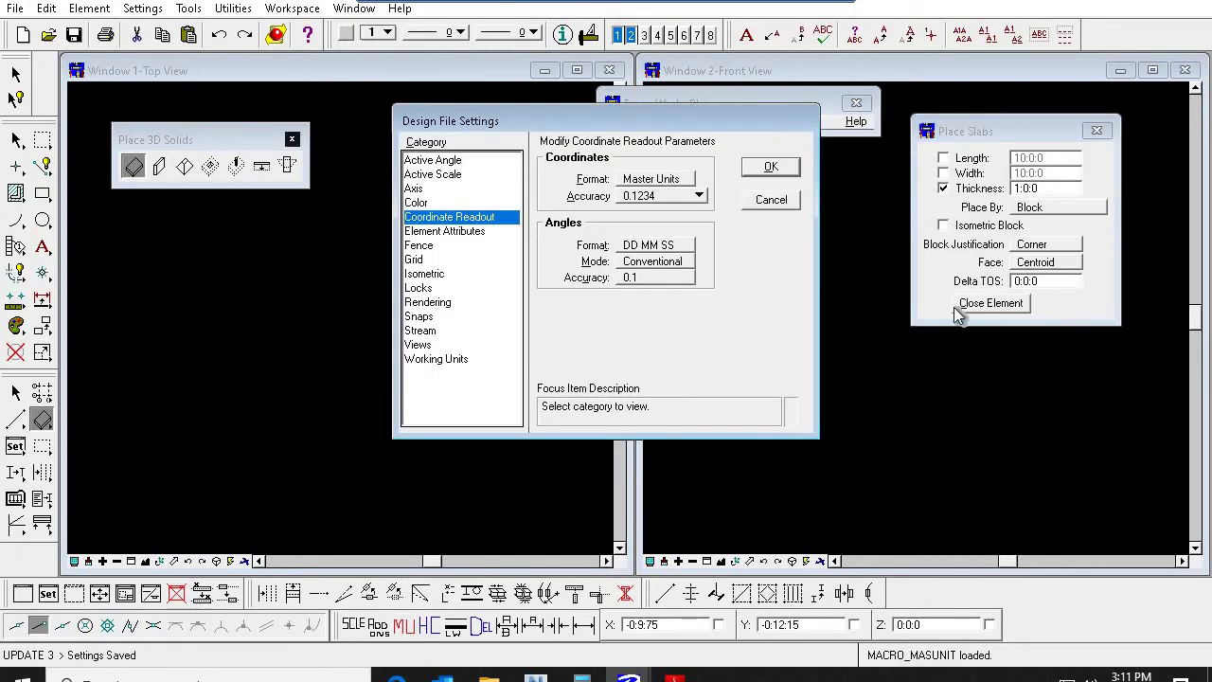
pyautogui.click(778, 168)
pyautogui.click(1095, 131)
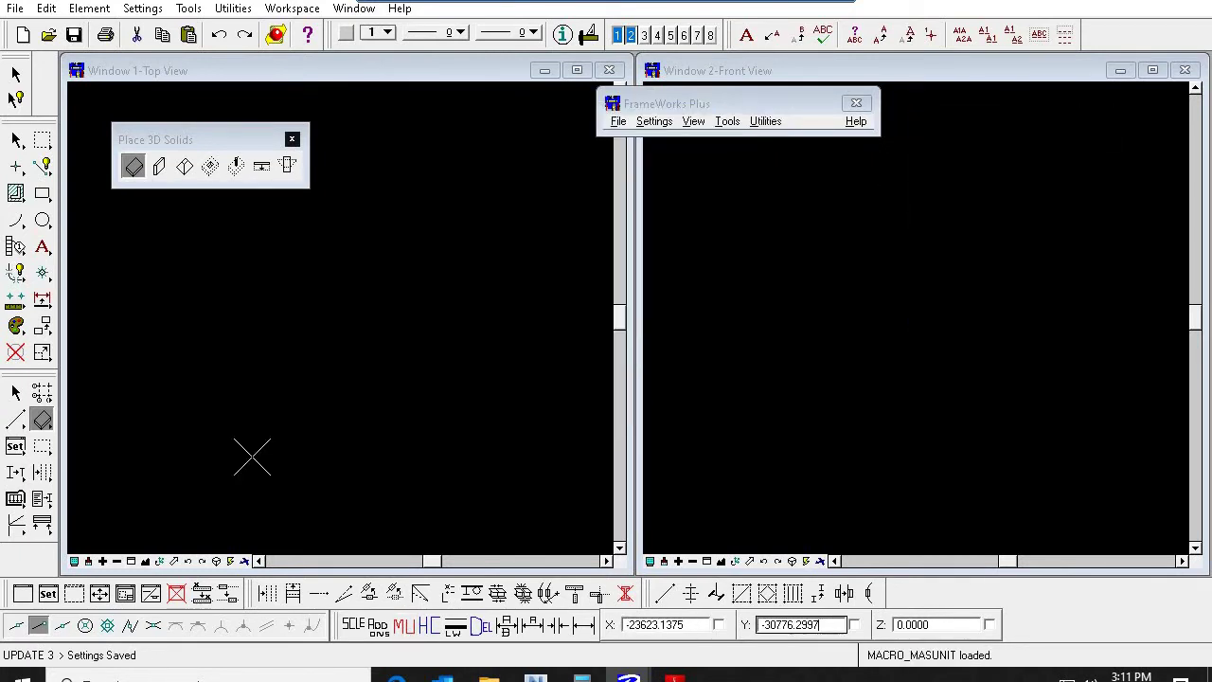
# Step: Start Place Slabs with fixed dimensions of length 3, width 3 and thickness 0.6
pyautogui.click(132, 167)
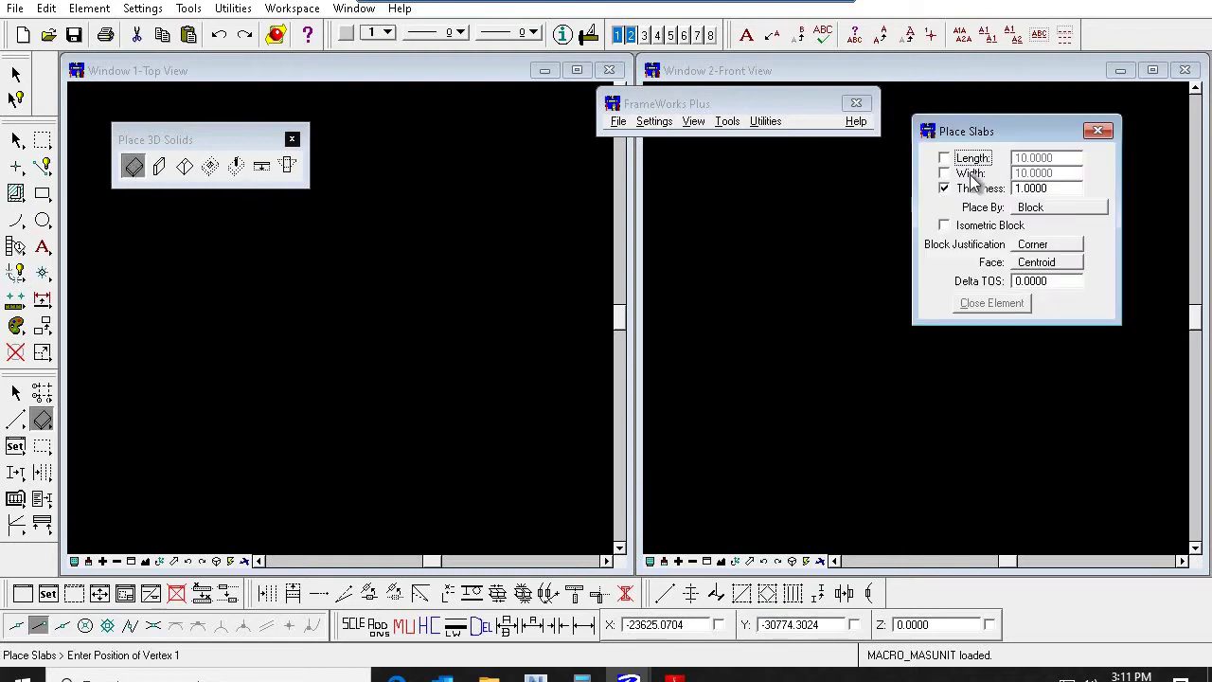
pyautogui.click(974, 171)
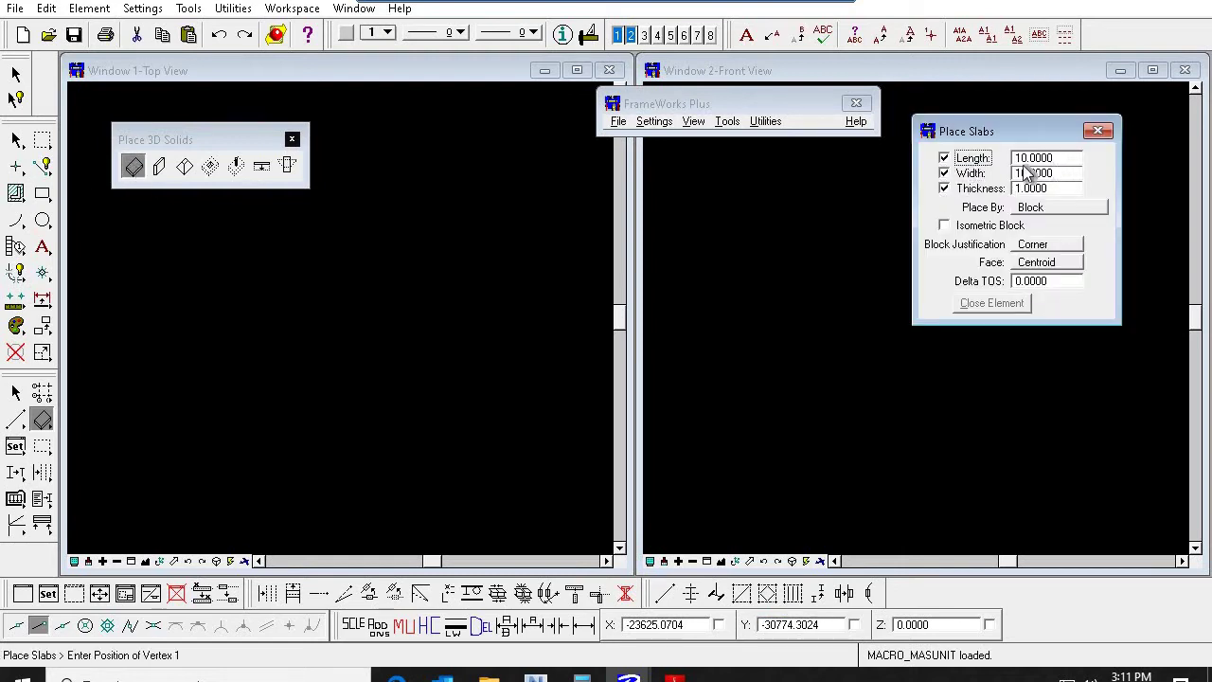
pyautogui.press('Tab')
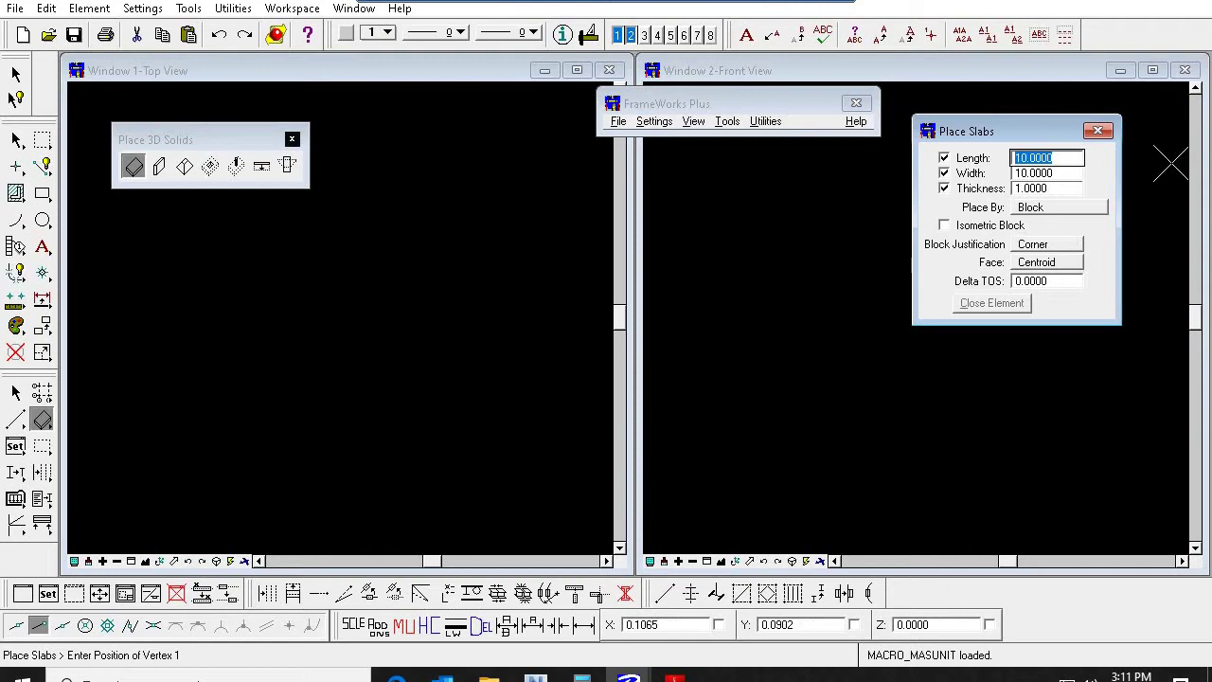
pyautogui.write('3')
pyautogui.press('Tab')
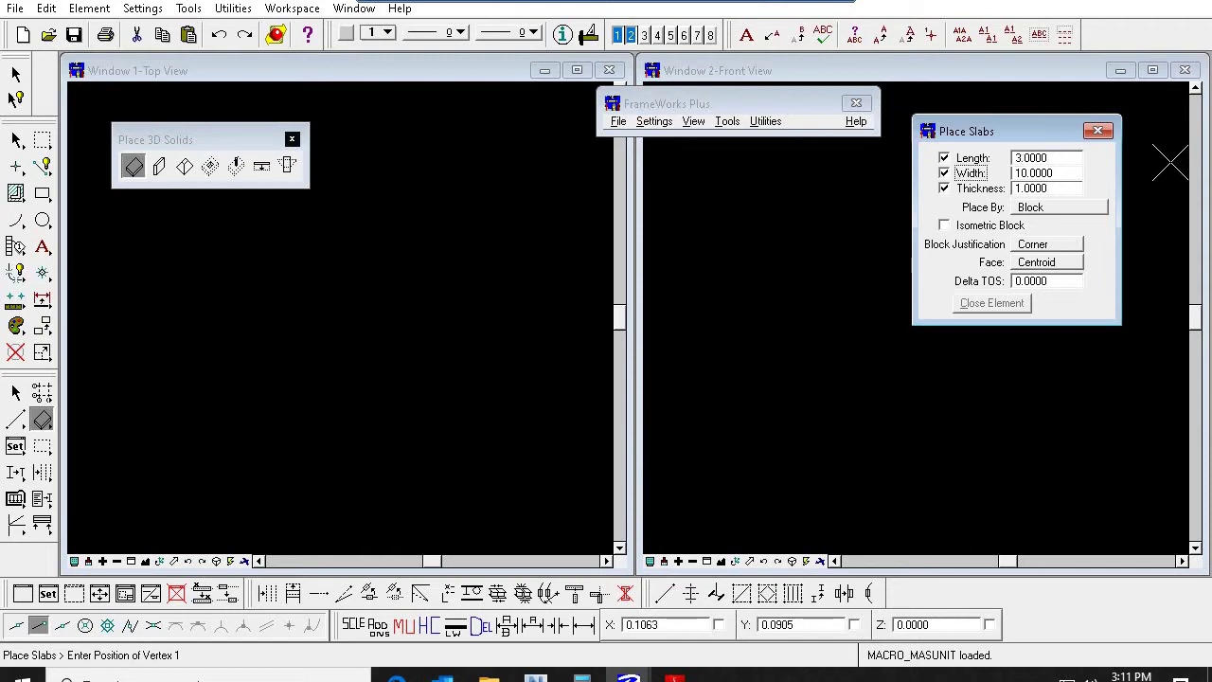
pyautogui.press('Tab')
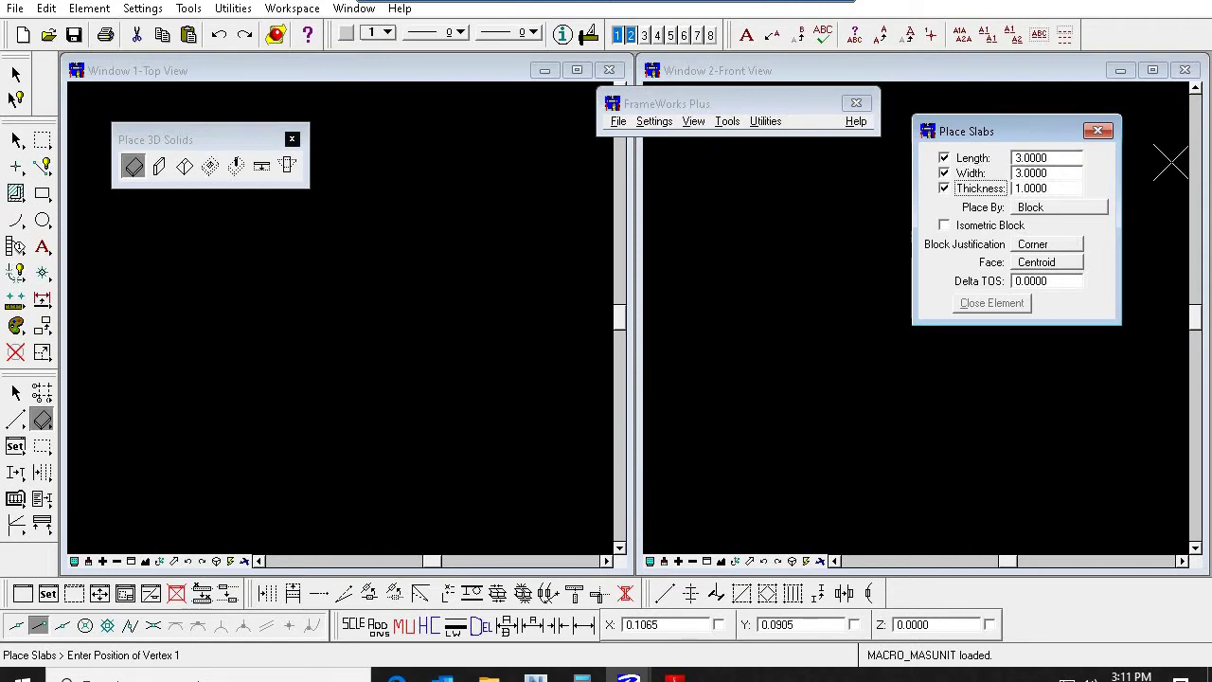
pyautogui.press('Tab')
# Step: Set the slab's block justification to Center and its face to Top Face, and place it in the Top view
pyautogui.click(1071, 248)
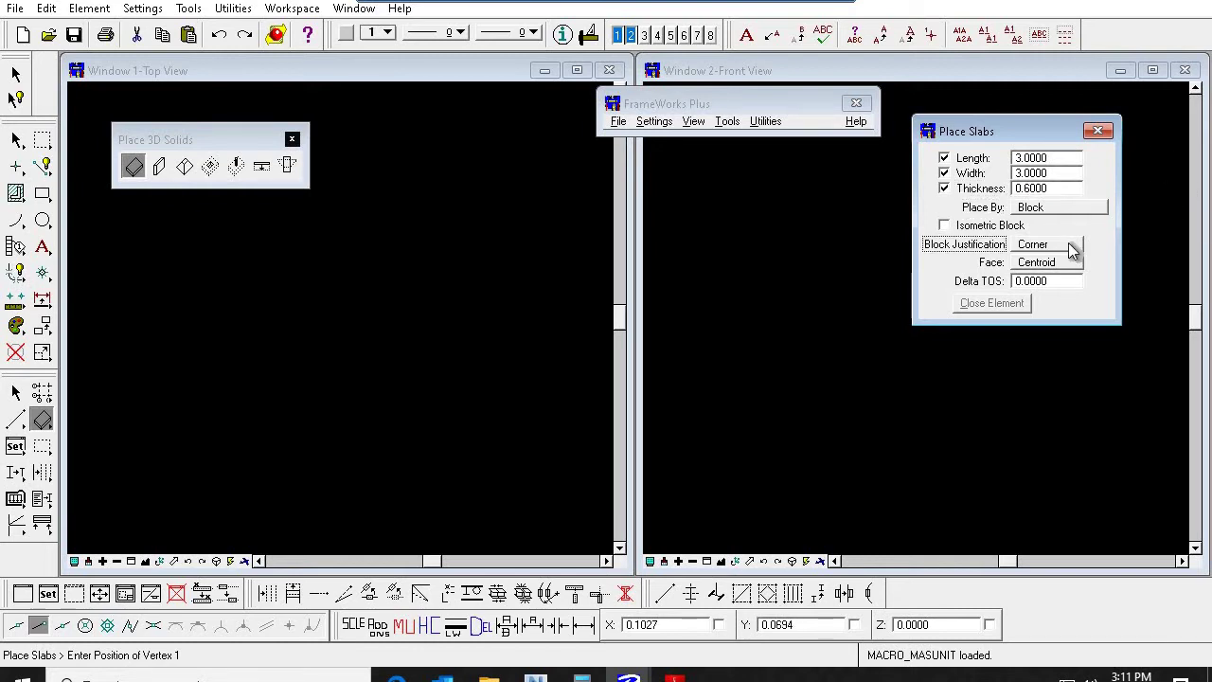
pyautogui.click(1058, 260)
pyautogui.click(1043, 267)
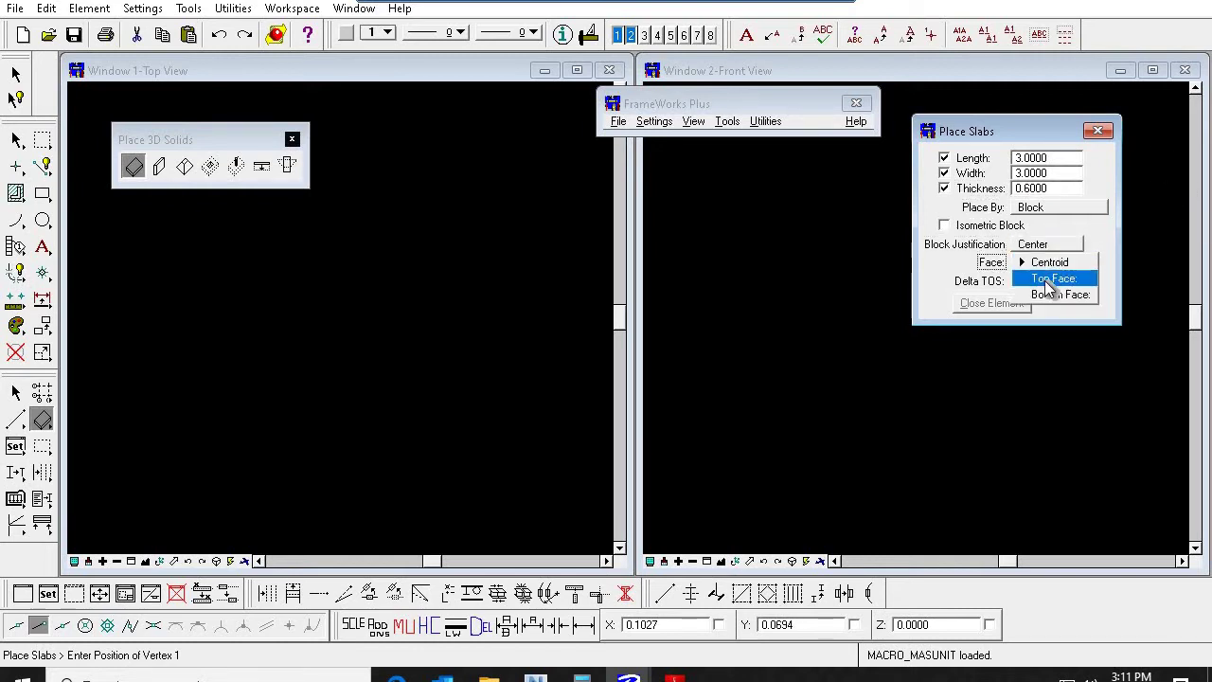
pyautogui.click(1038, 287)
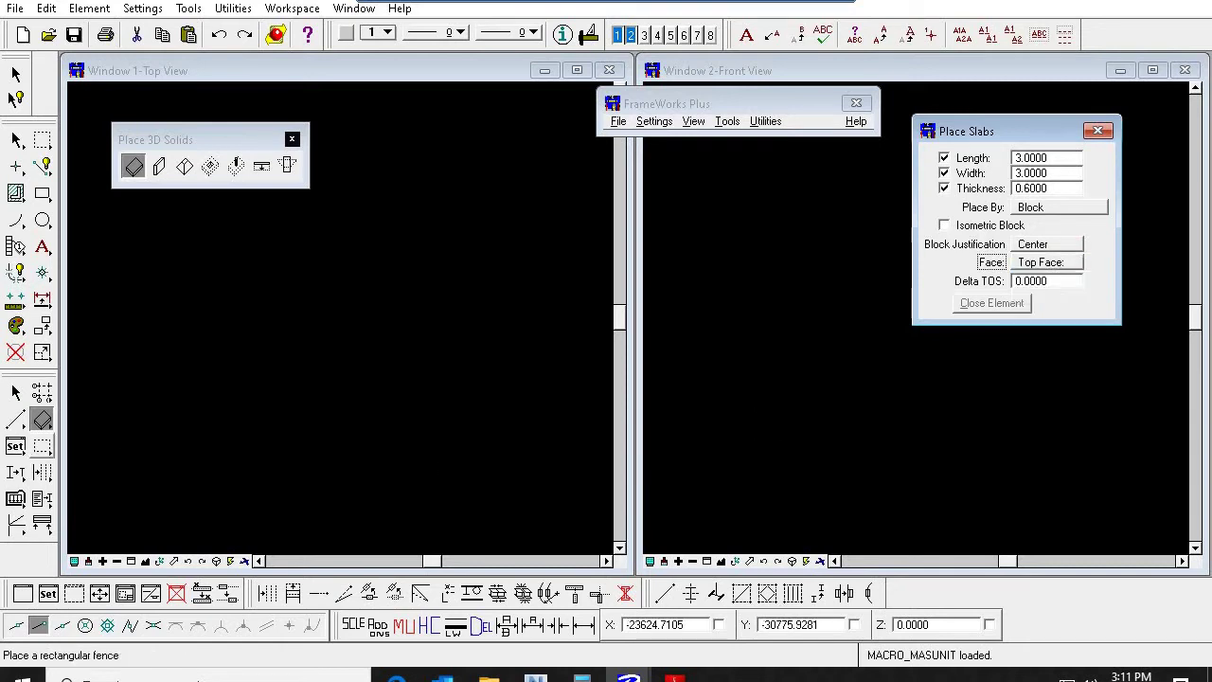
pyautogui.click(185, 447)
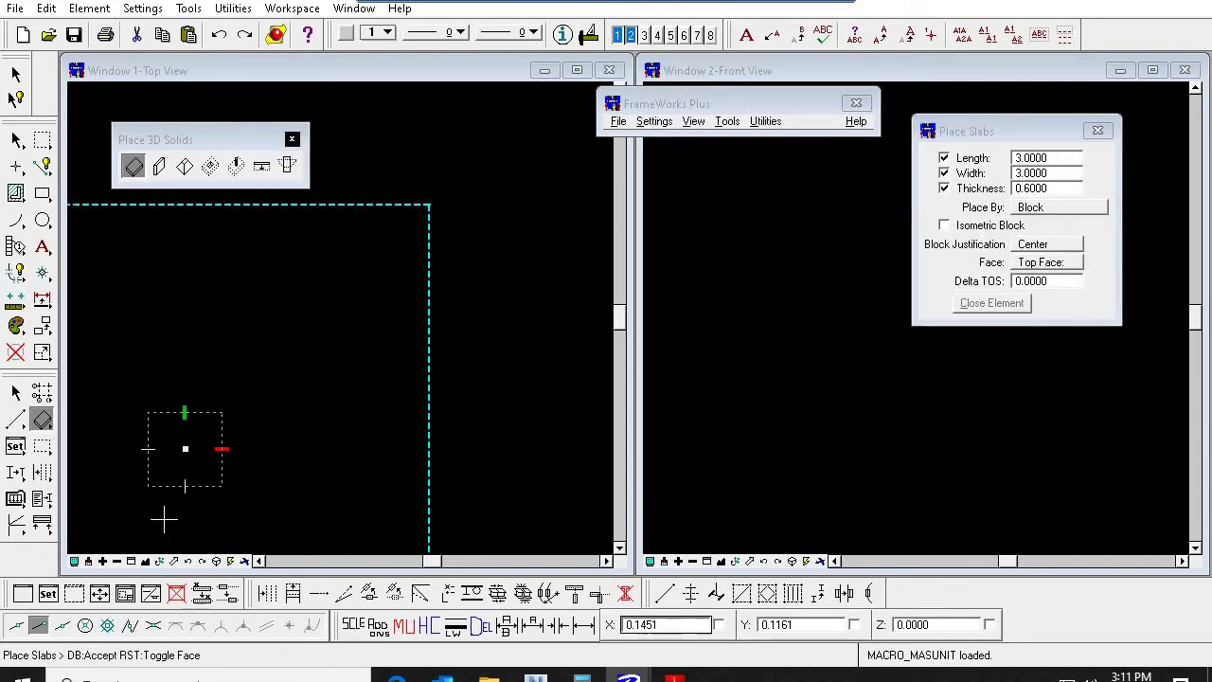
pyautogui.click(15, 391)
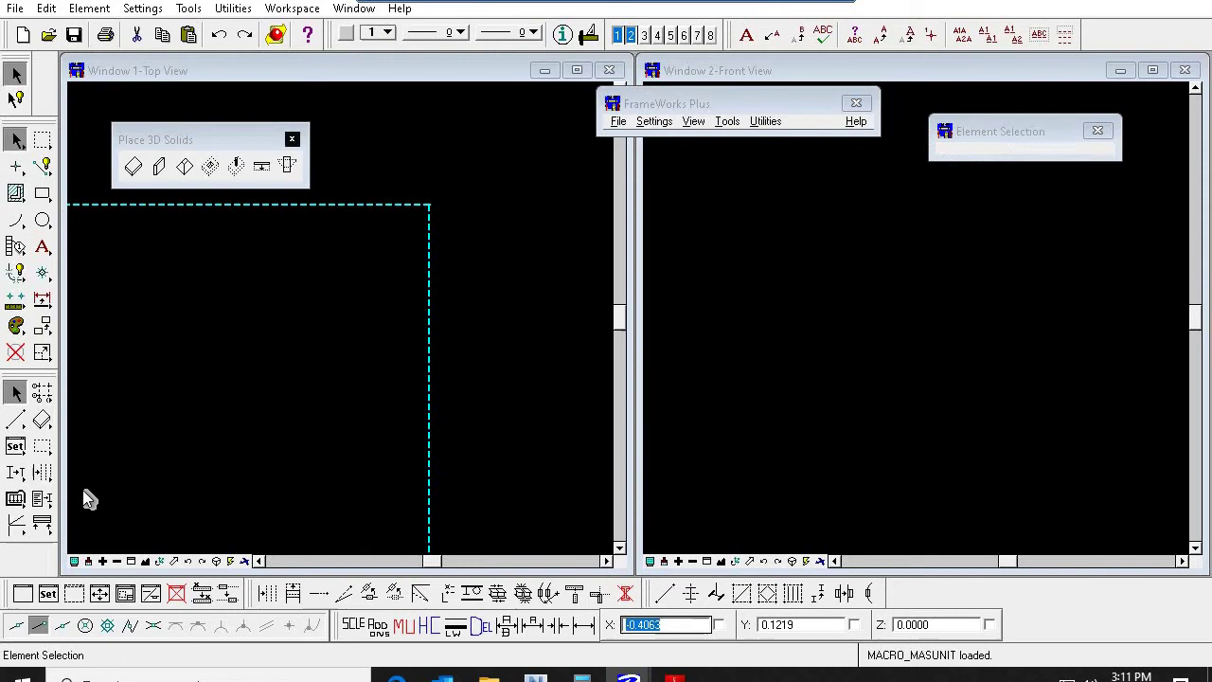
# Step: Switch the first view from Top to Isometric and fit it to the placed slab
pyautogui.click(147, 561)
pyautogui.click(156, 562)
pyautogui.click(327, 367)
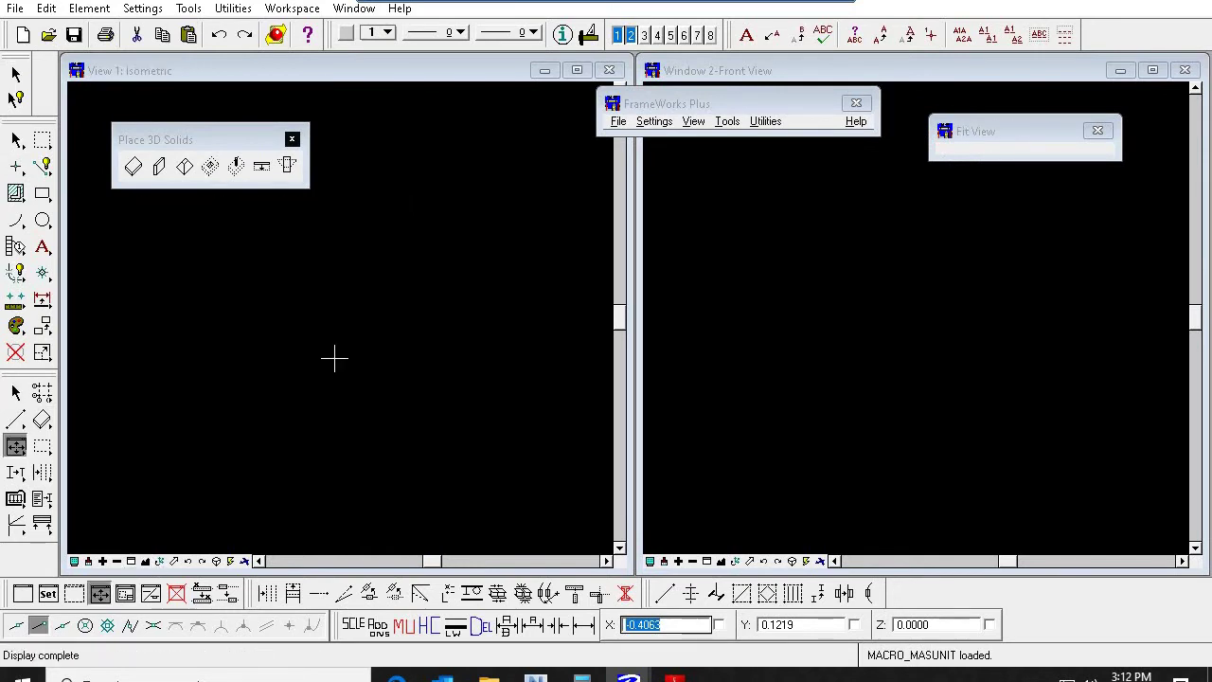
pyautogui.rightClick(342, 347)
pyautogui.scroll(-1, 382, 327)
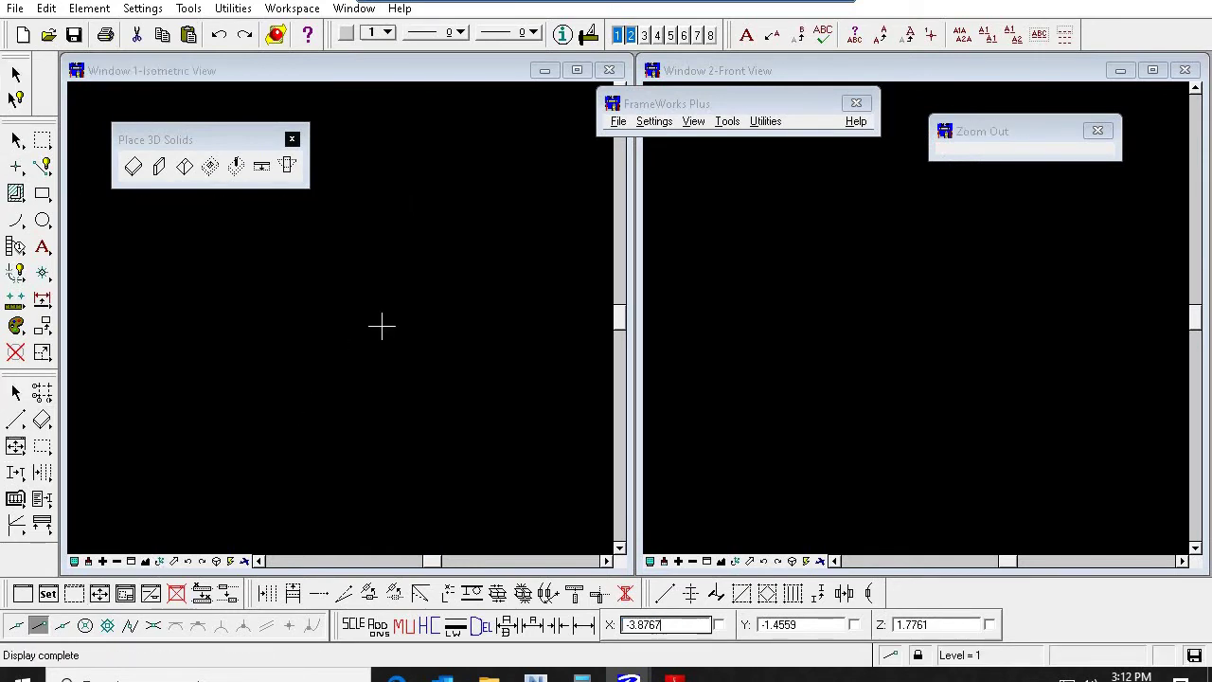
# Step: Fit the first view and assign the 3-D Isometric model view to it with Set View
pyautogui.click(149, 560)
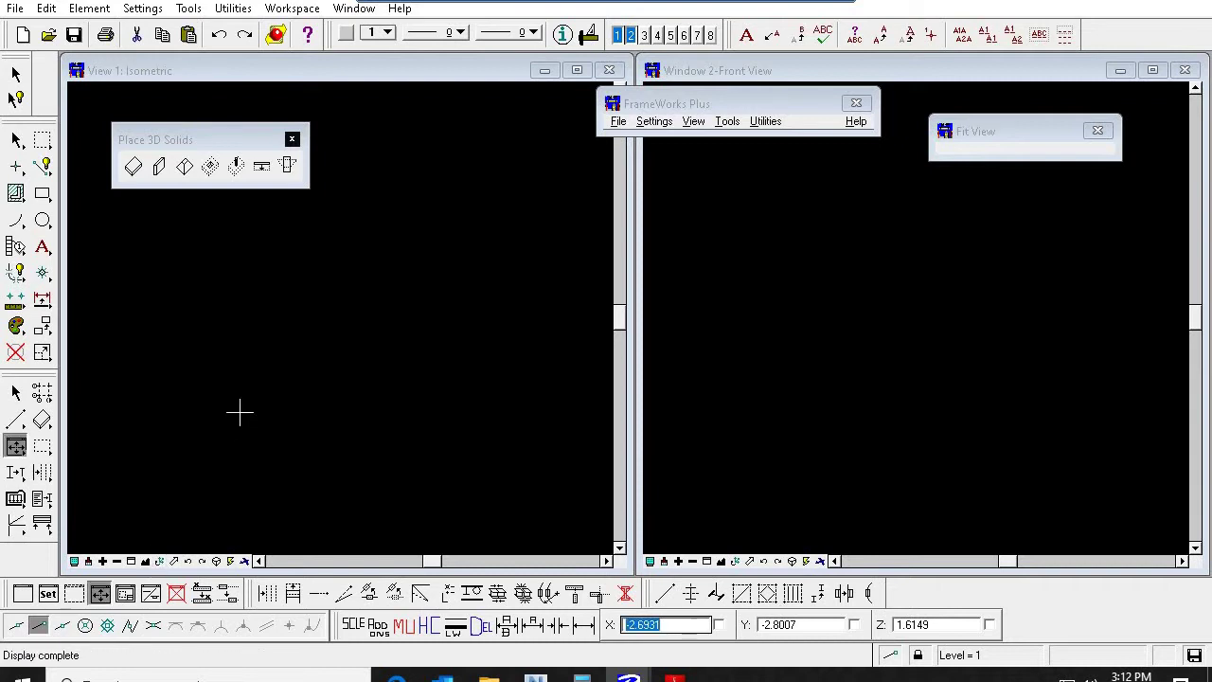
pyautogui.rightClick(159, 375)
pyautogui.moveTo(16, 445); pyautogui.dragTo(77, 450)
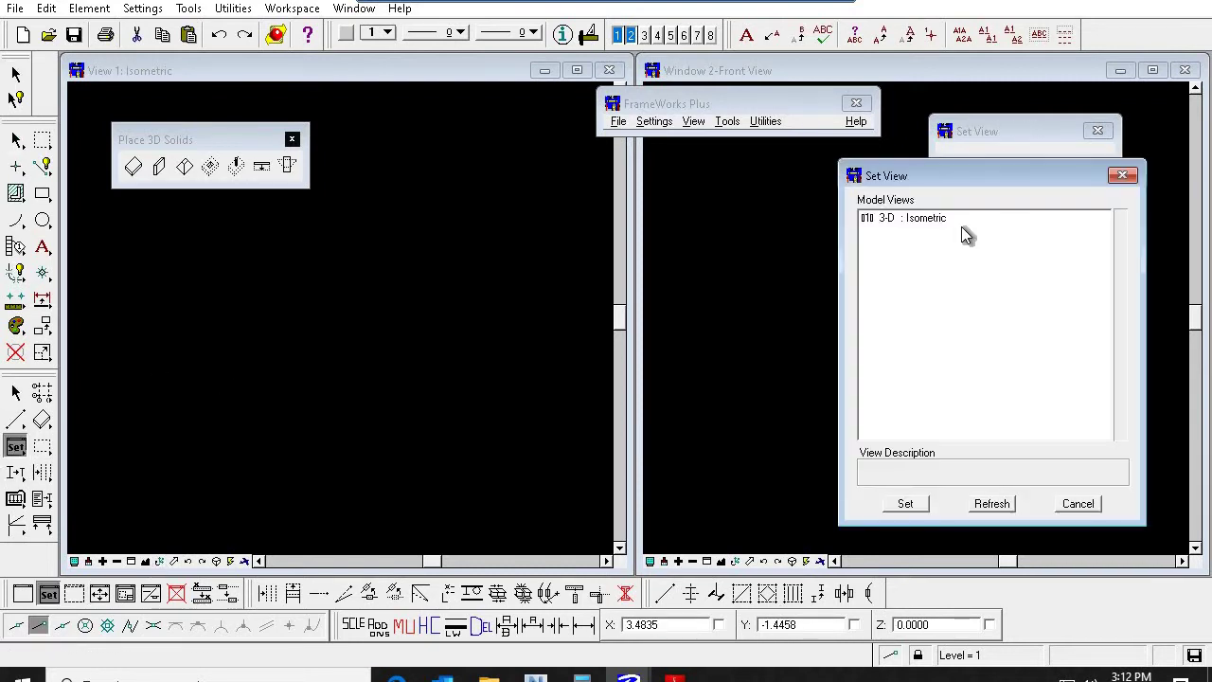
pyautogui.click(949, 220)
pyautogui.click(348, 360)
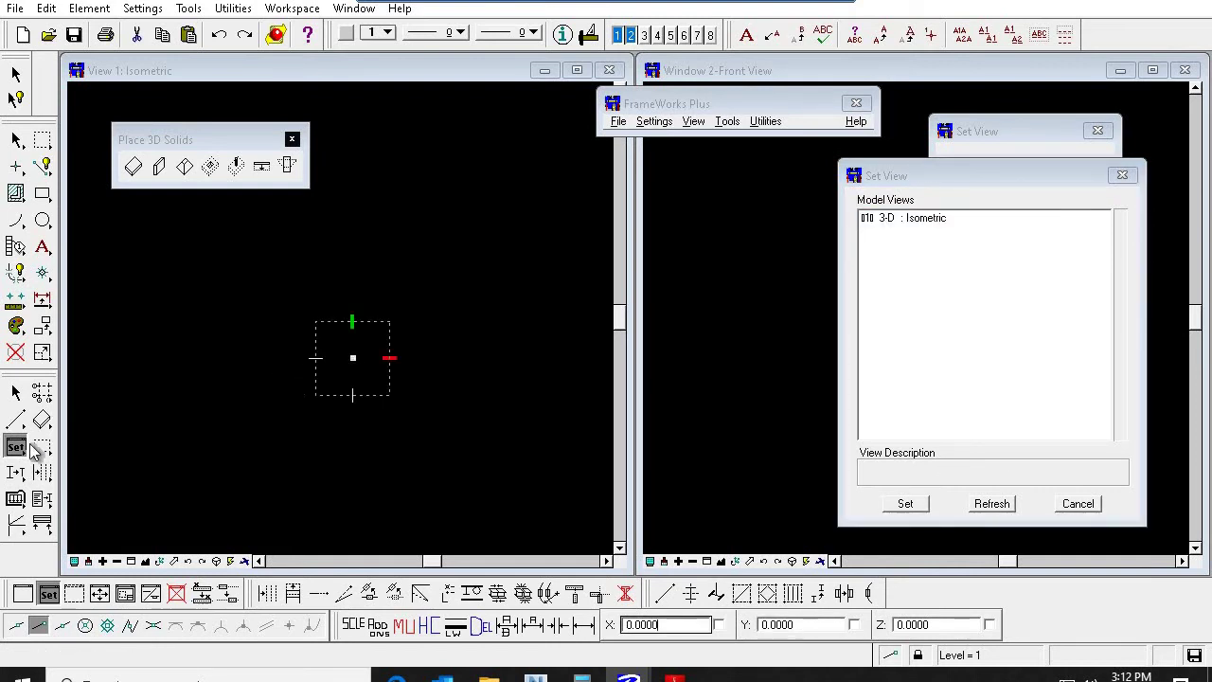
# Step: Place a center-justified 3 x 3 x 0.6 slab by its top face in the first view
pyautogui.click(42, 419)
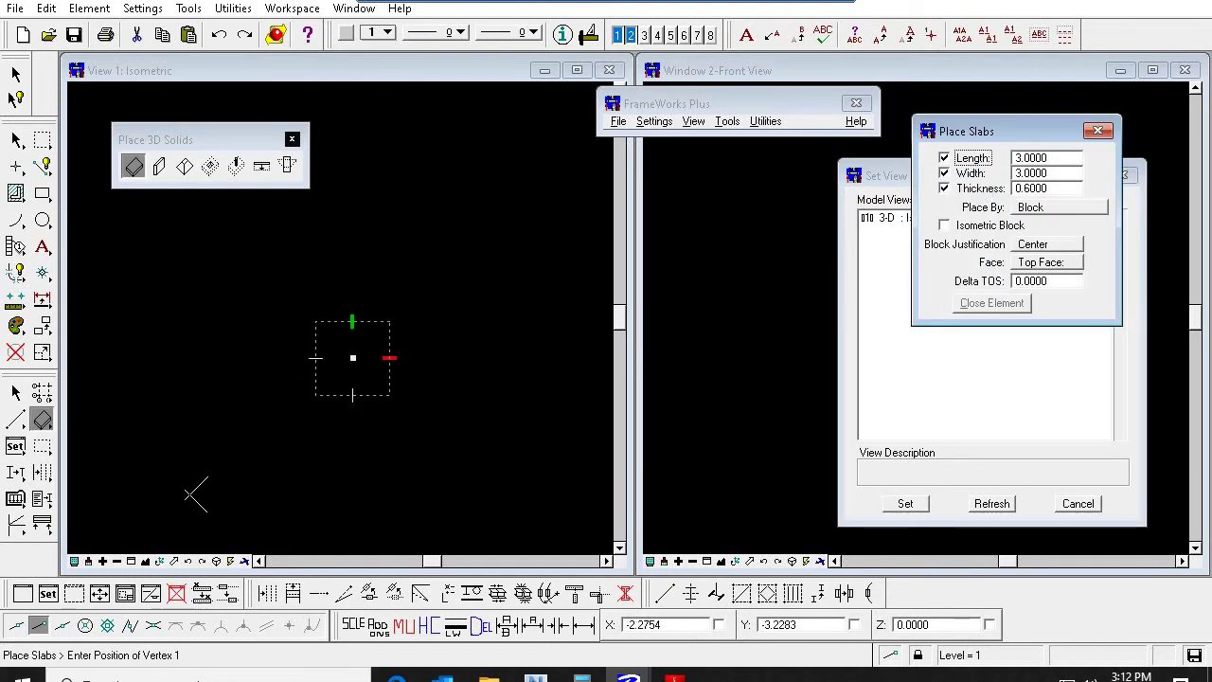
pyautogui.click(180, 443)
pyautogui.click(179, 443)
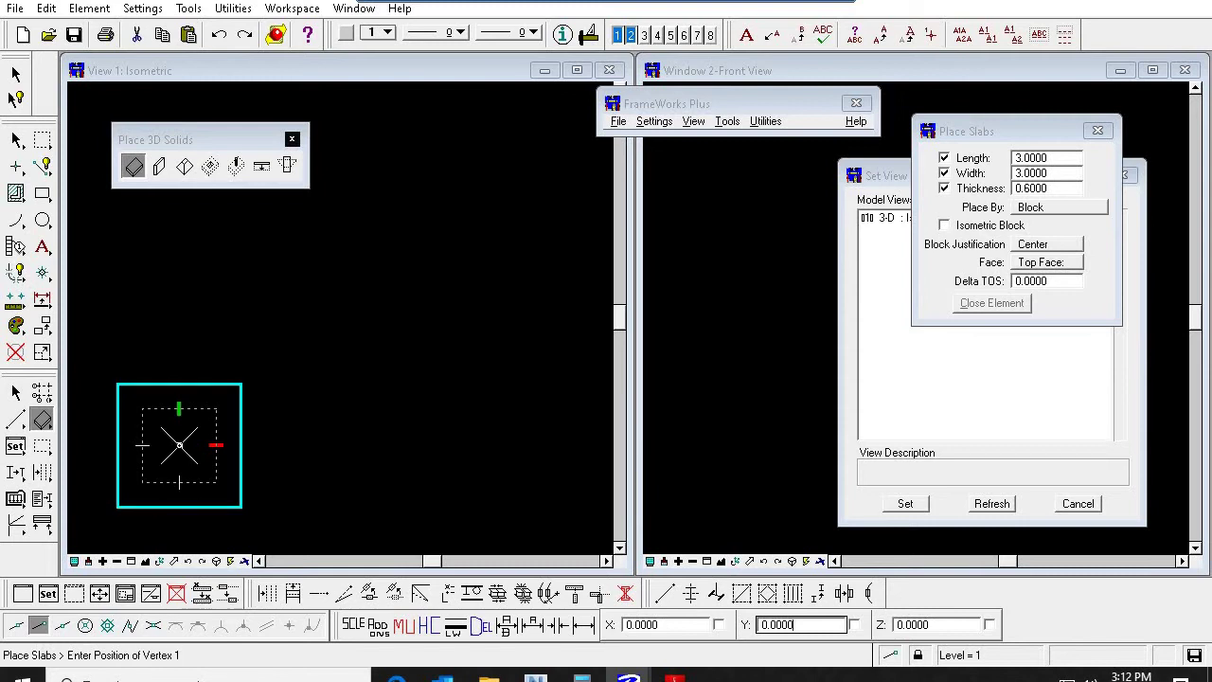
pyautogui.click(15, 392)
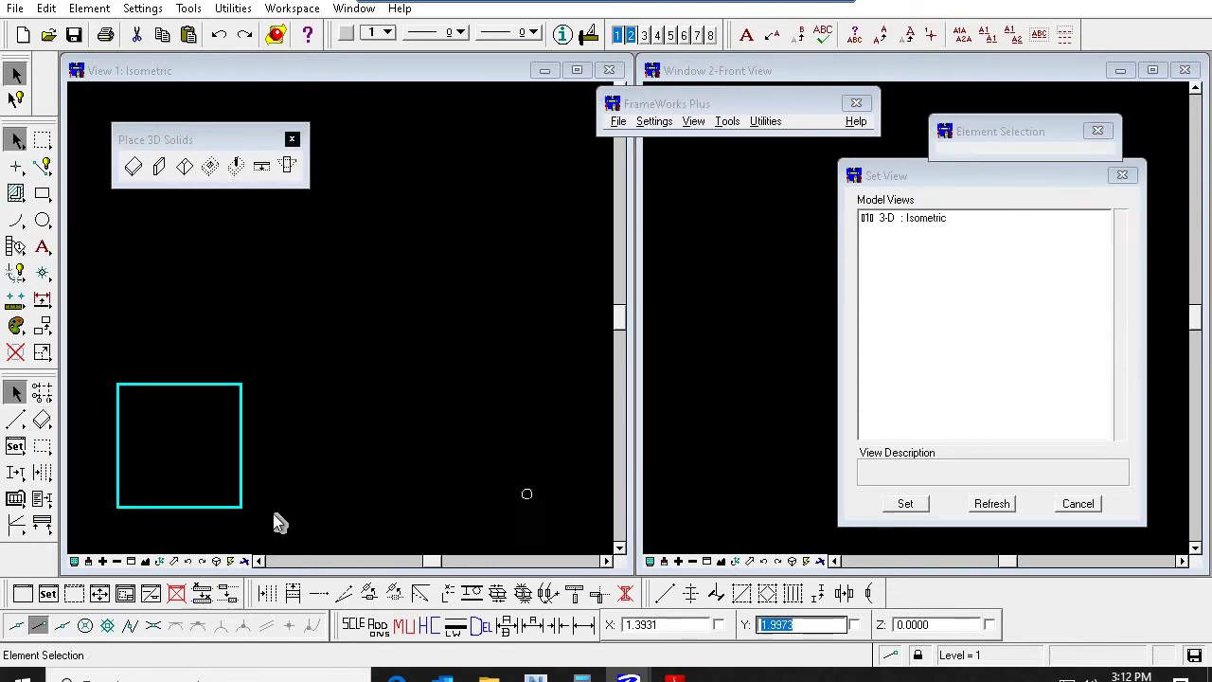
# Step: Fit the first and second views to the slab, closing the Set View window
pyautogui.click(144, 560)
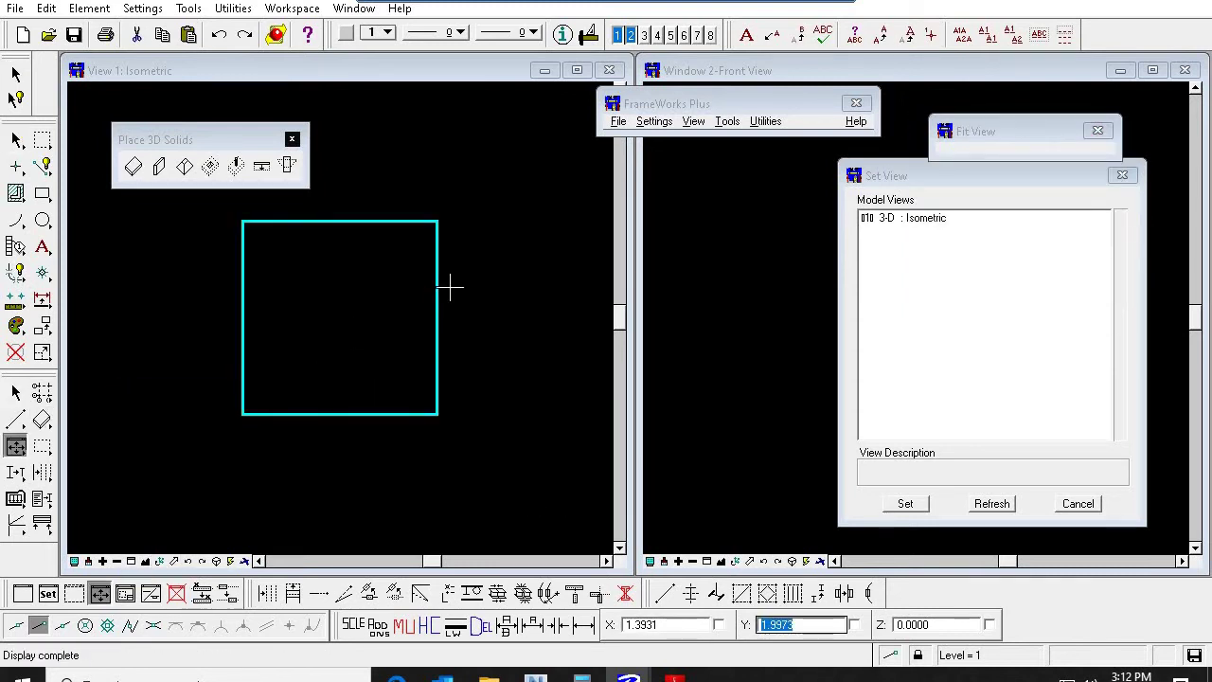
pyautogui.scroll(-1, 496, 266)
pyautogui.rightClick(496, 266)
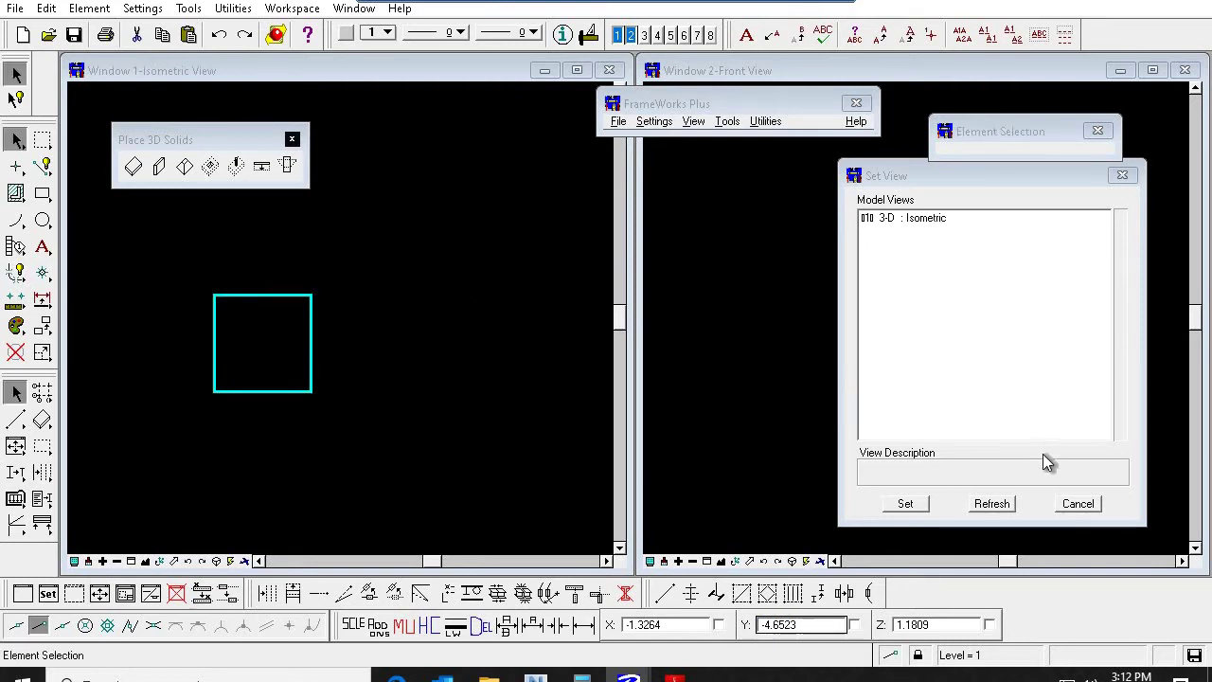
pyautogui.click(1079, 504)
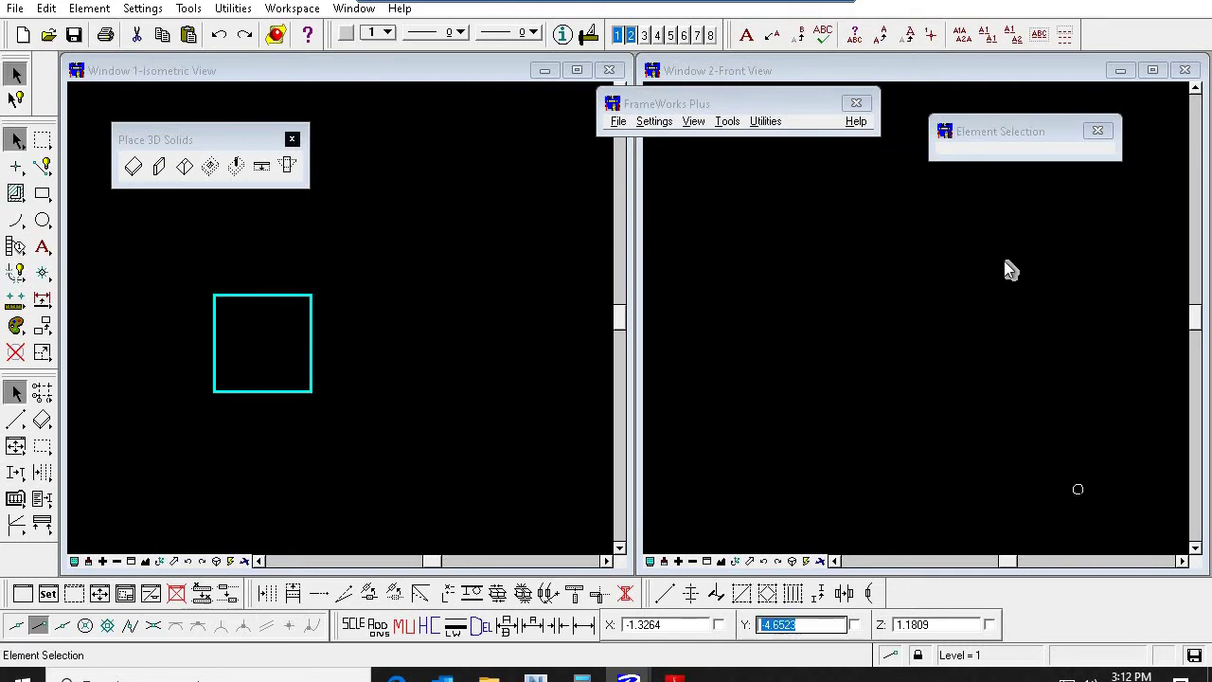
pyautogui.click(705, 561)
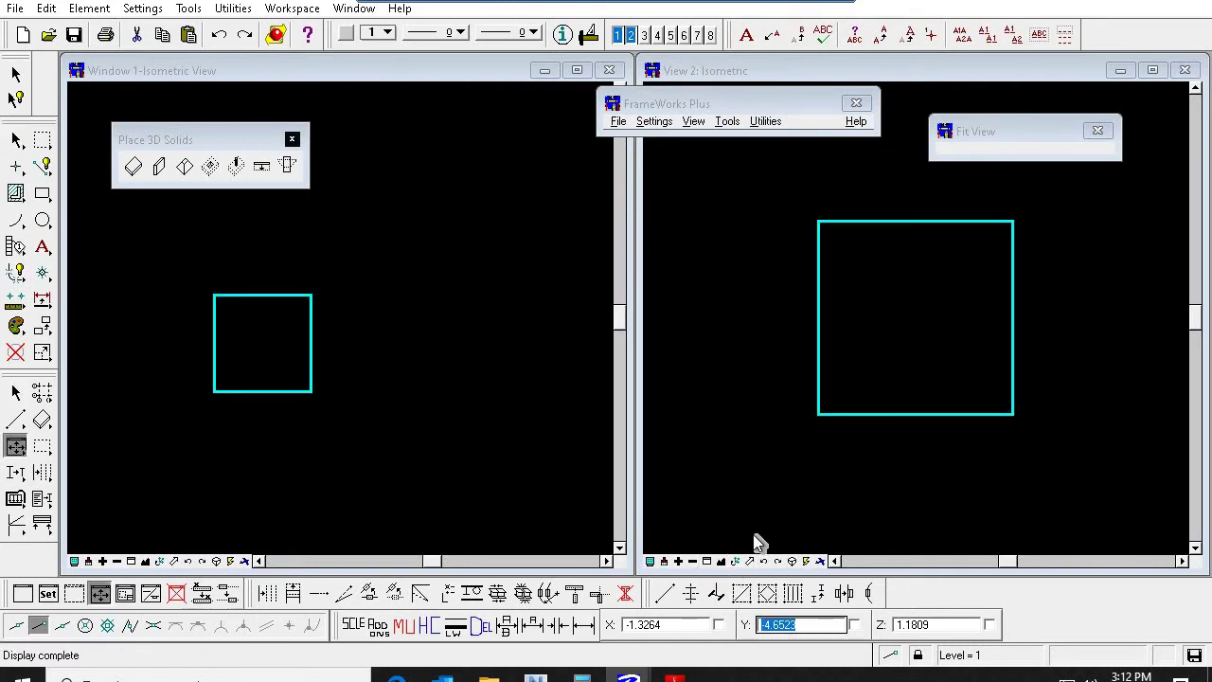
pyautogui.rightClick(757, 543)
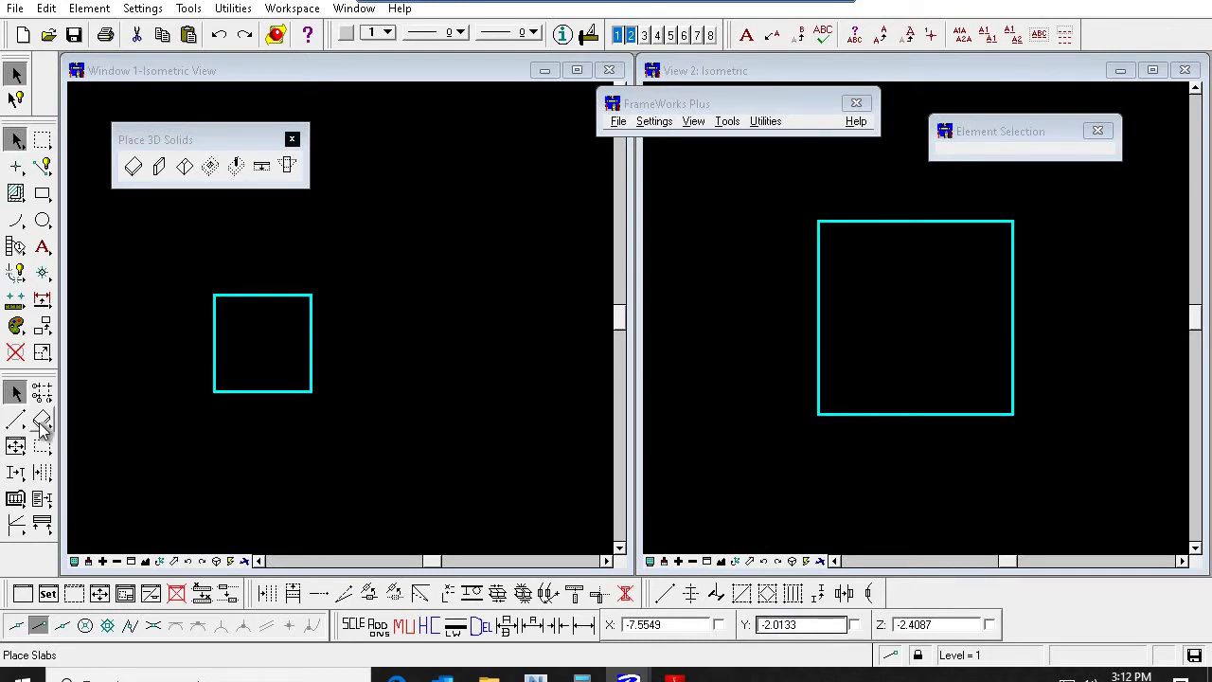
# Step: Start Place Slabs with length 0.65, width 0.65 and thickness 1
pyautogui.click(133, 166)
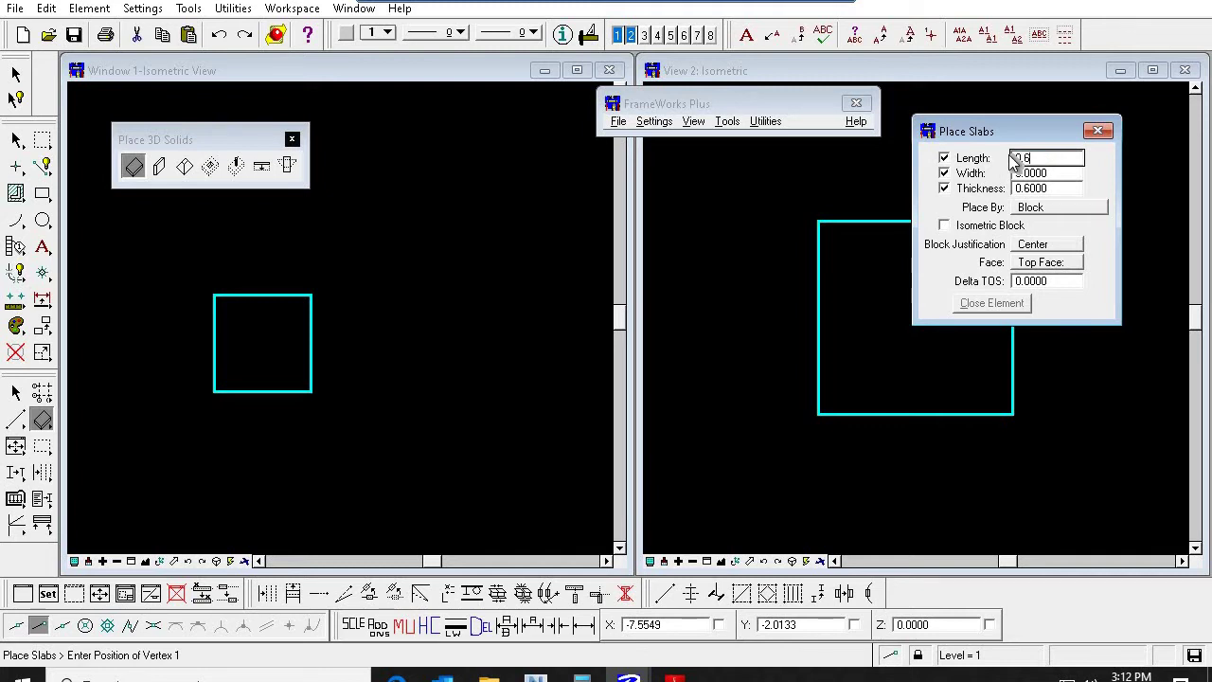
pyautogui.press('Tab')
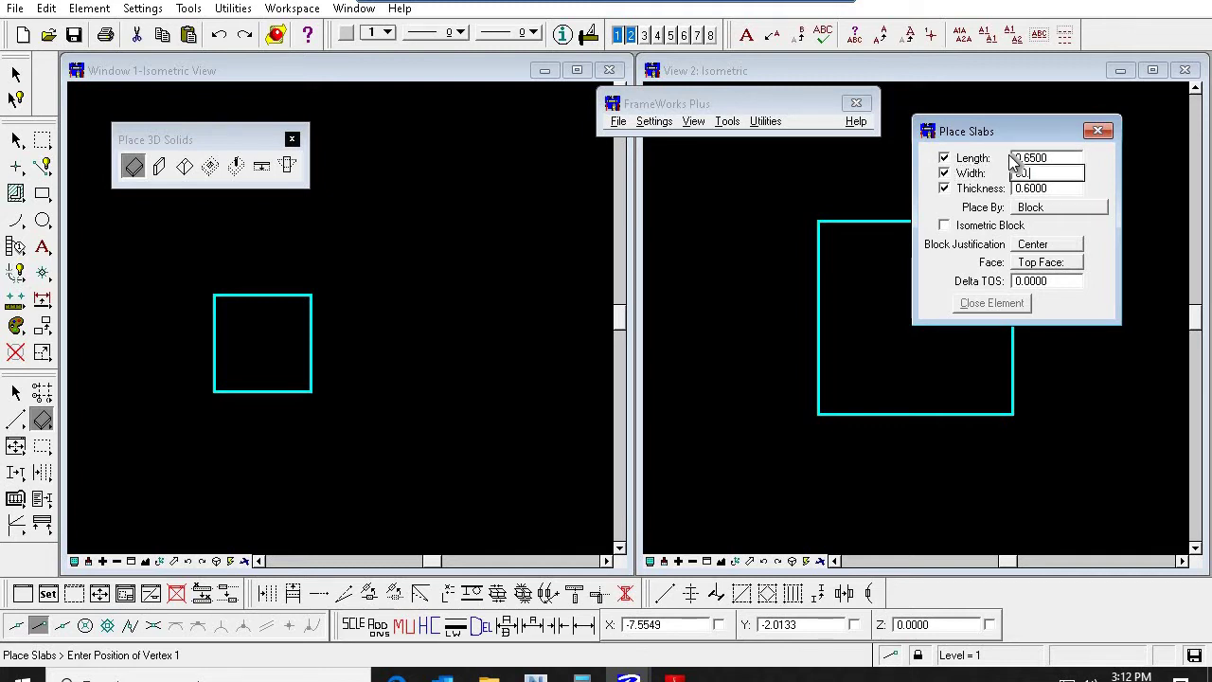
pyautogui.press('Tab')
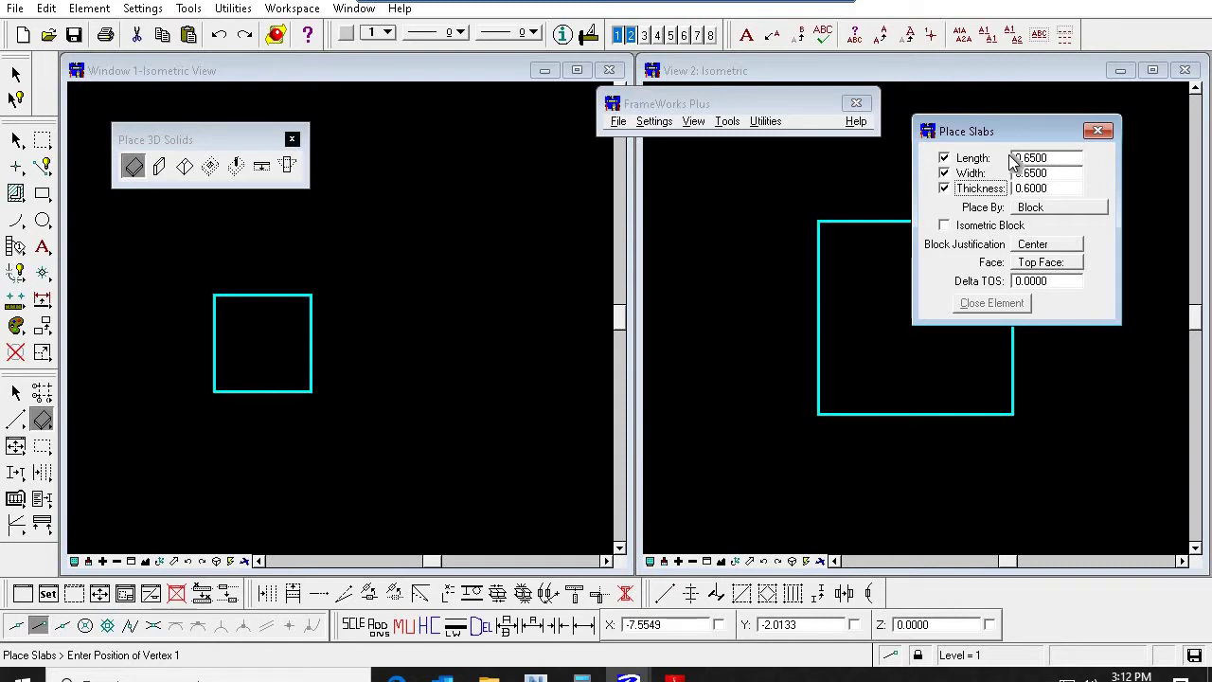
pyautogui.write('1.')
pyautogui.press('Tab')
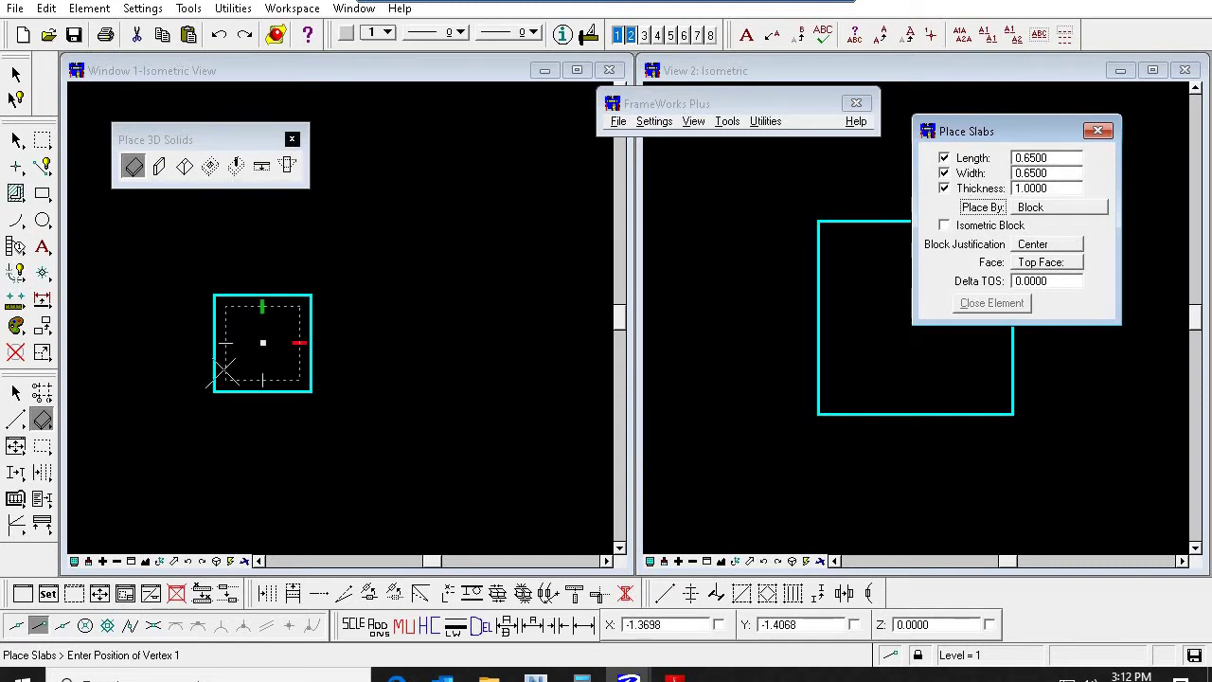
# Step: Place the 0.65 x 0.65 x 1 slab on the center of the existing slab in the first view, using Center snap
pyautogui.click(1041, 245)
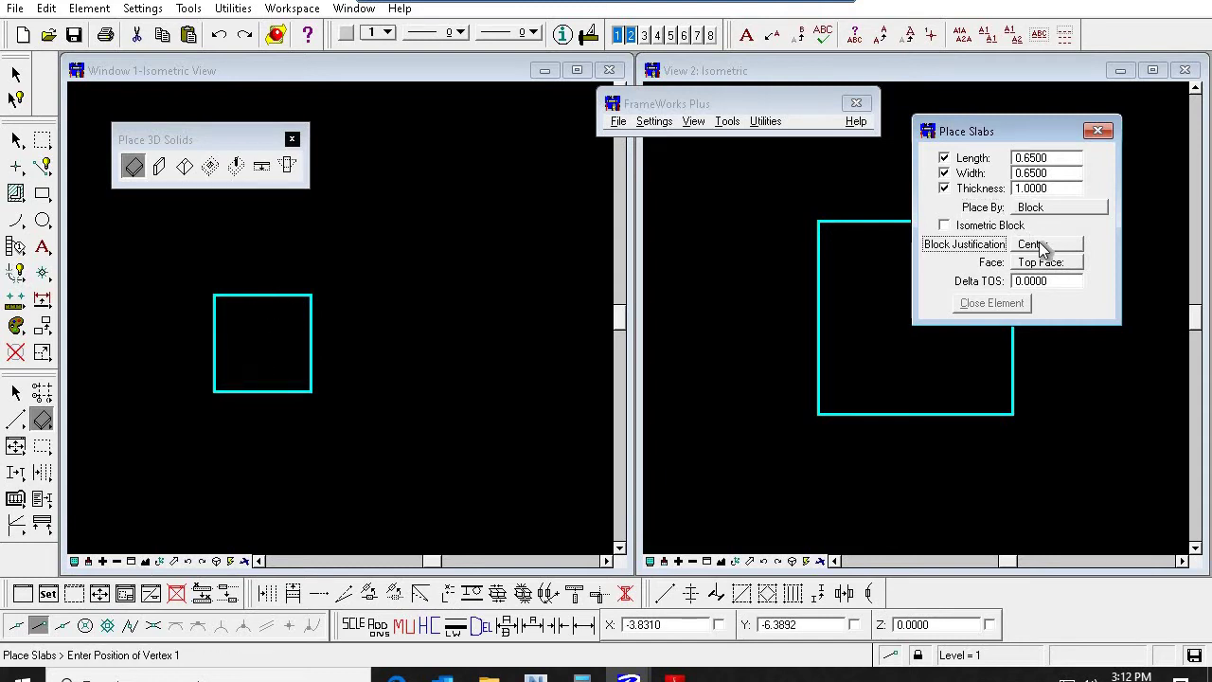
pyautogui.click(978, 301)
pyautogui.click(84, 625)
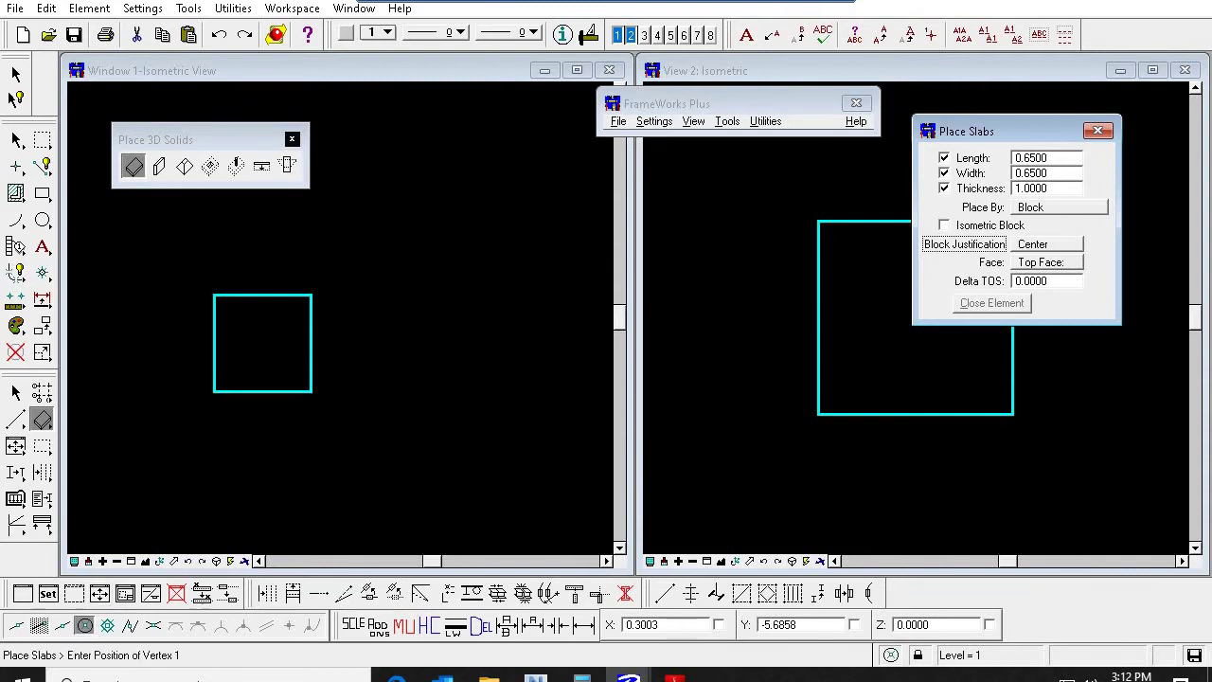
pyautogui.middleClick(257, 401)
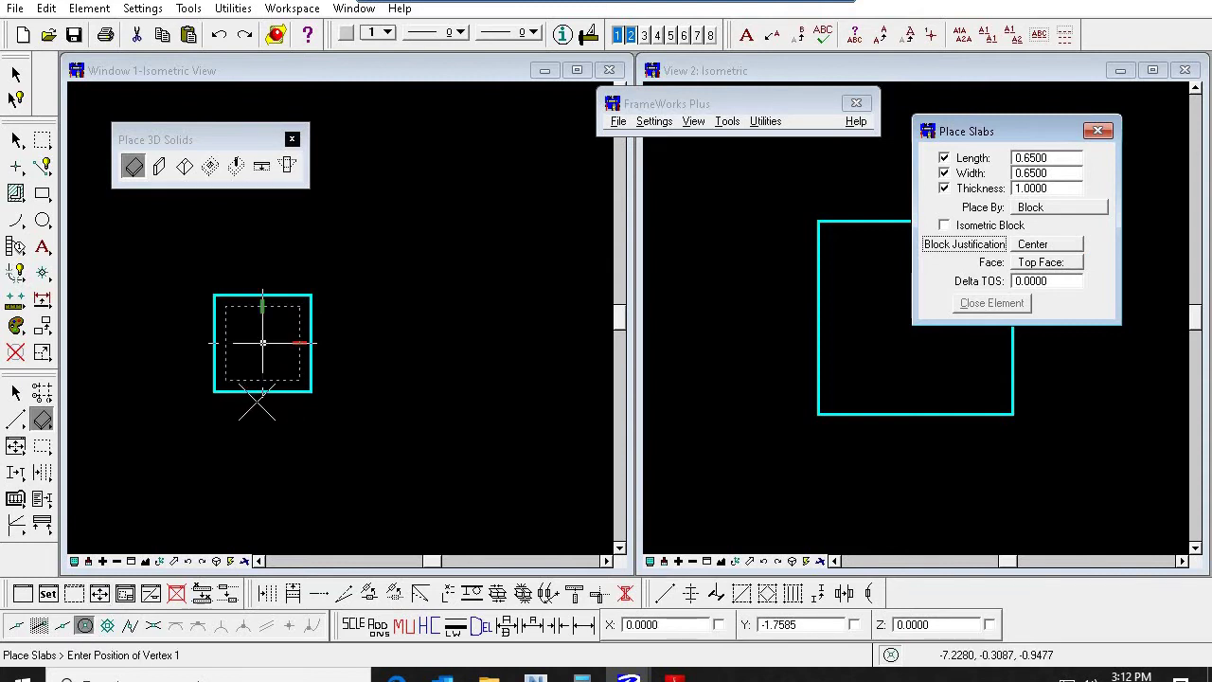
pyautogui.click(264, 342)
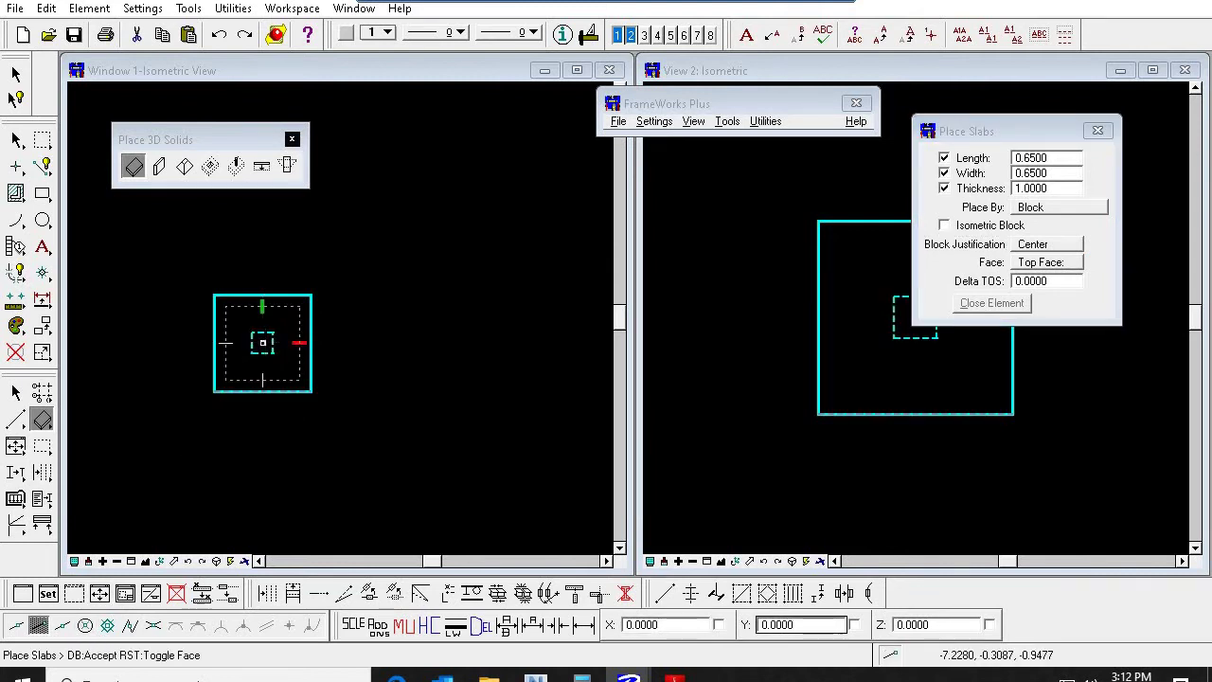
pyautogui.click(264, 343)
pyautogui.click(16, 393)
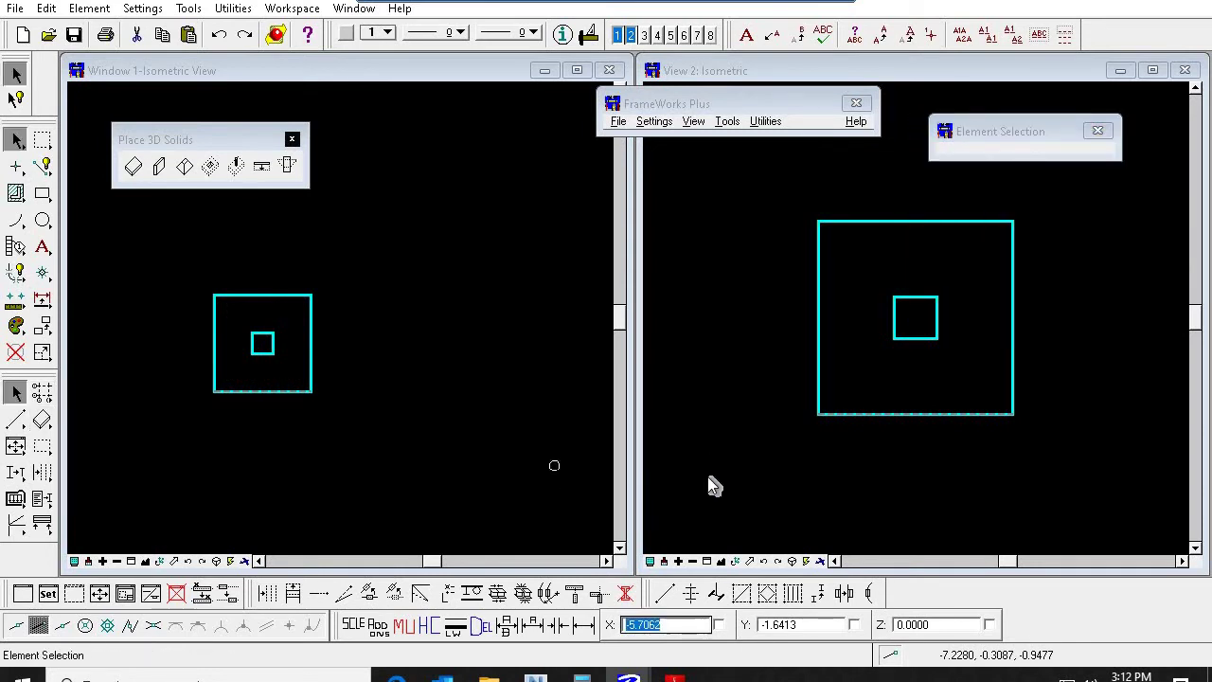
# Step: Try rotating the second view to the Front orientation, and refit it to the two slabs
pyautogui.click(734, 561)
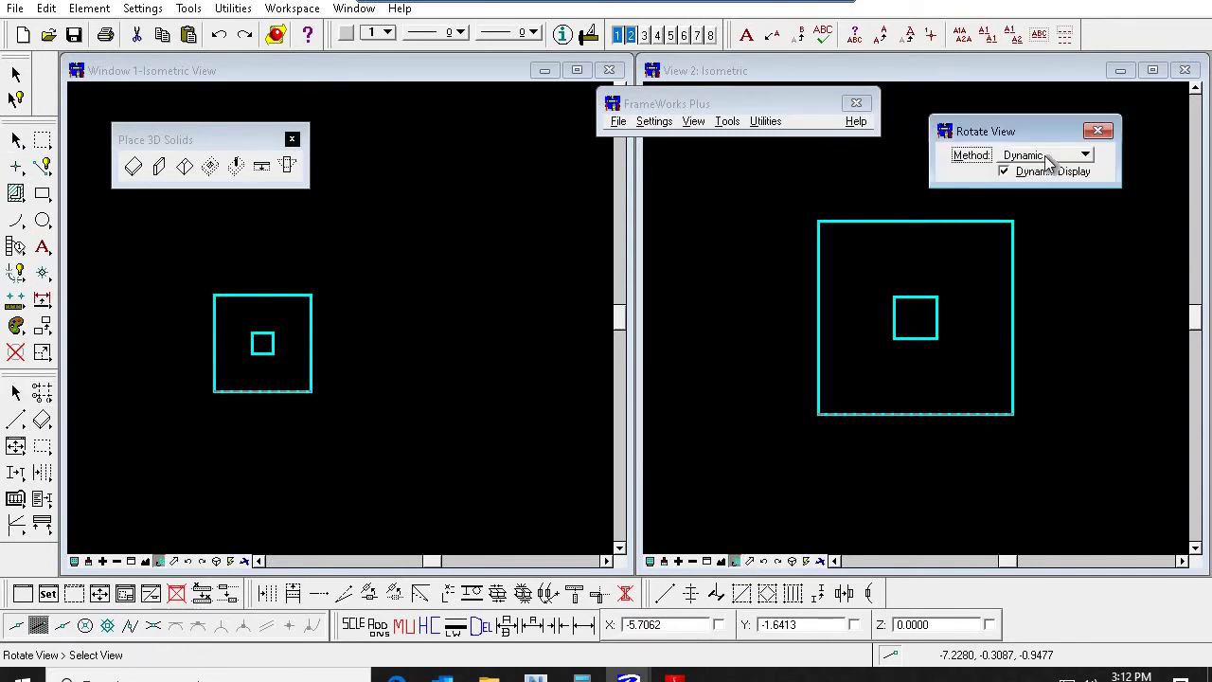
pyautogui.click(1046, 159)
pyautogui.press('Return')
pyautogui.click(953, 305)
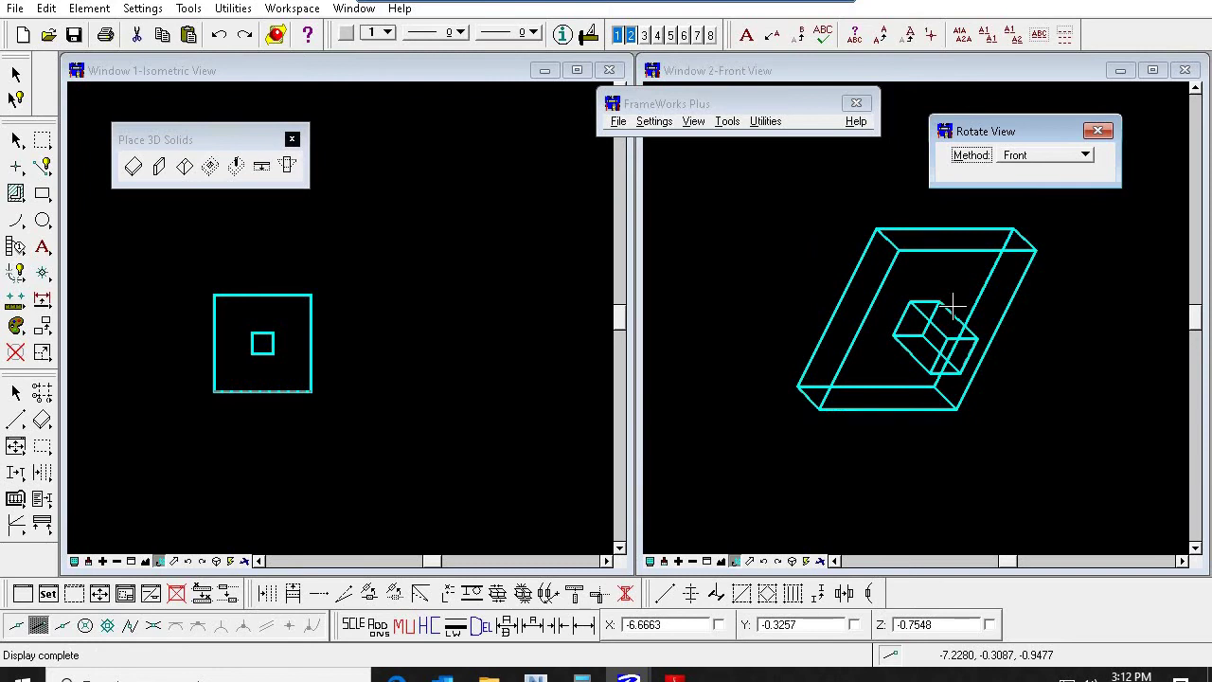
pyautogui.click(1026, 154)
pyautogui.click(1027, 155)
pyautogui.click(944, 316)
pyautogui.rightClick(827, 294)
pyautogui.scroll(-1, 863, 263)
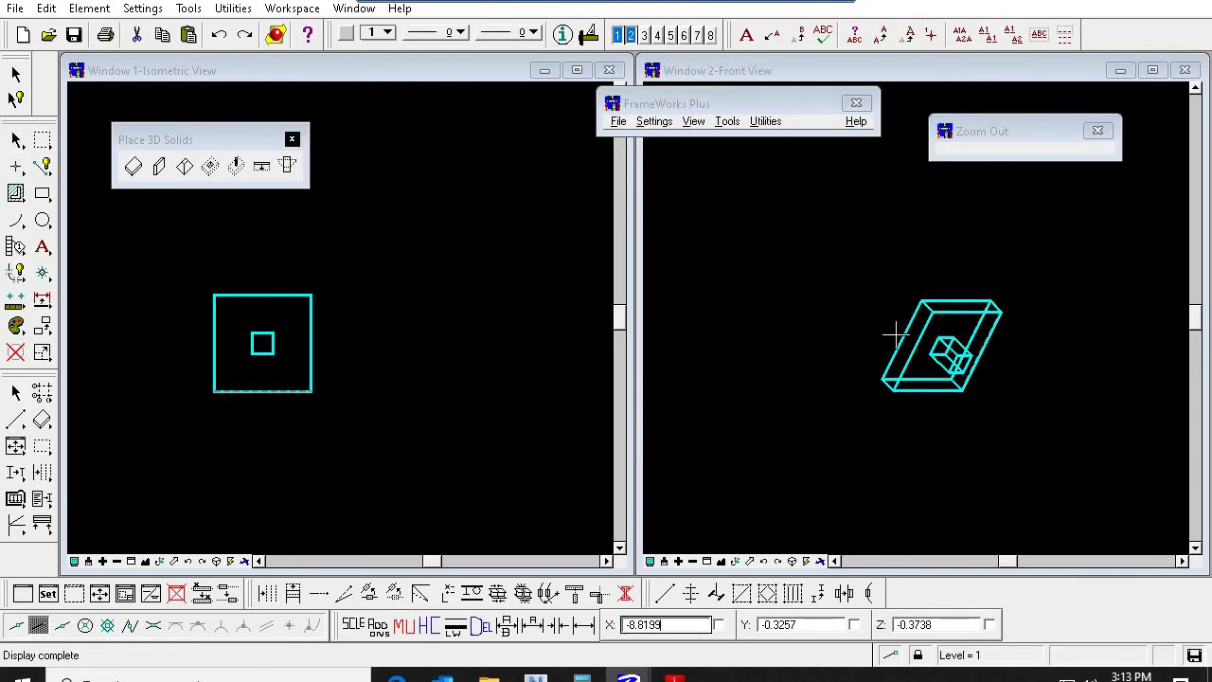
pyautogui.click(722, 561)
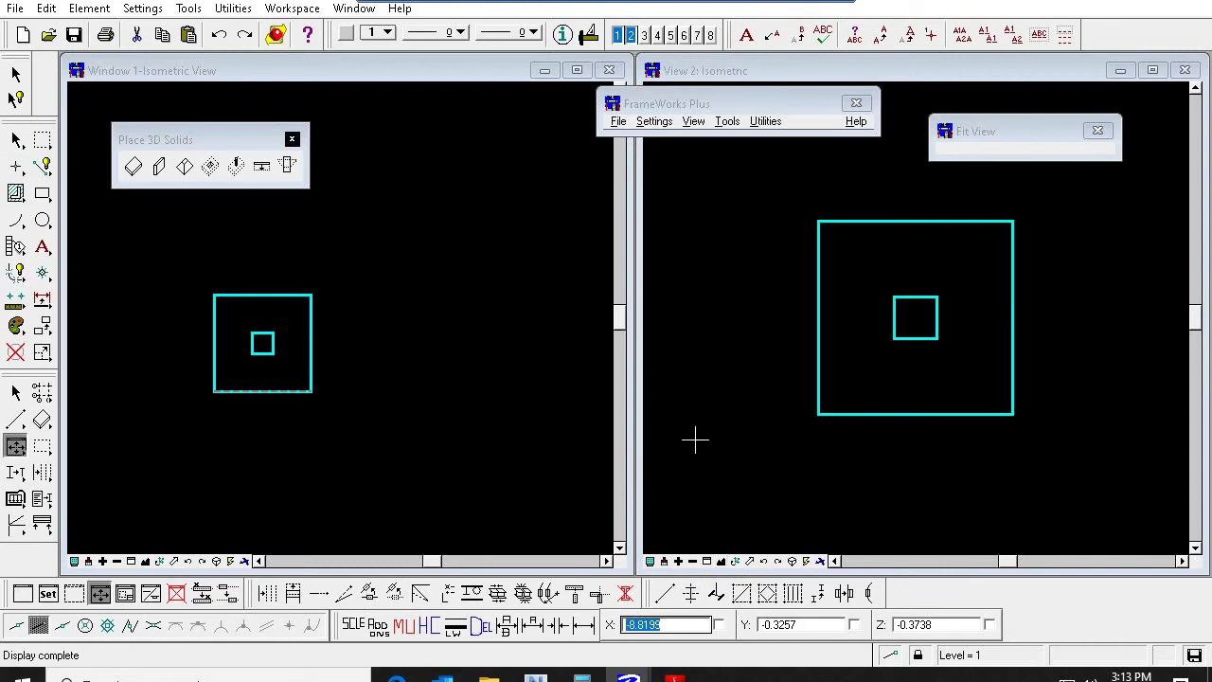
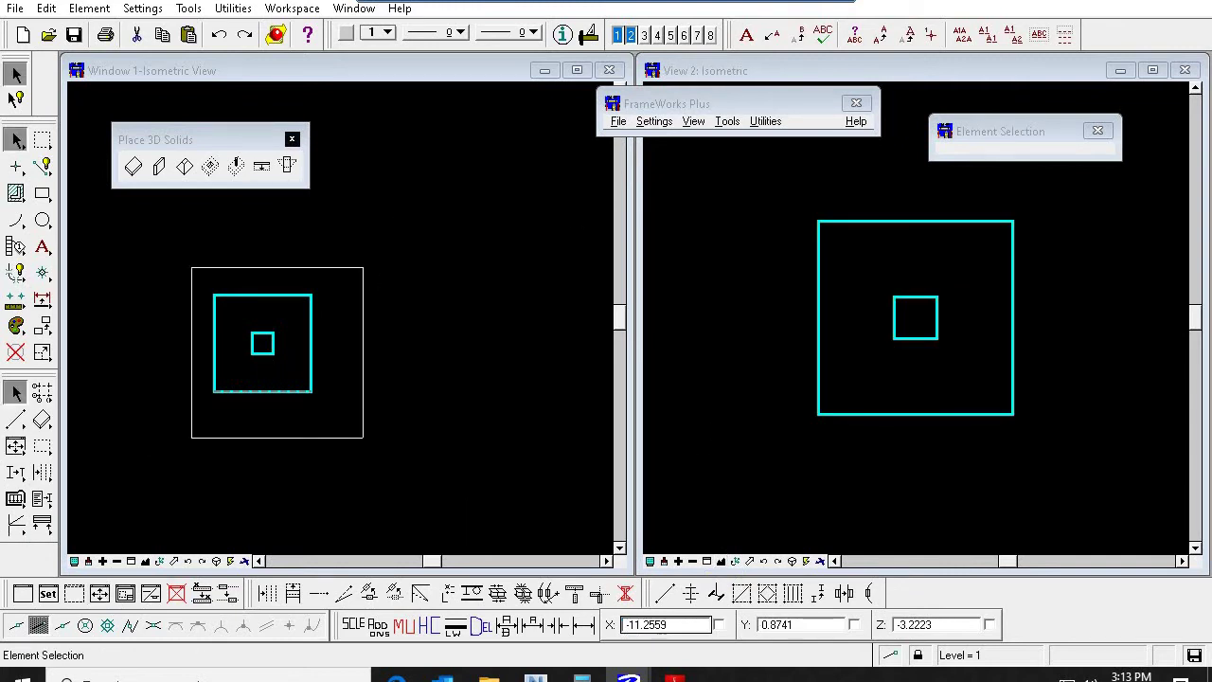
# Step: Delete both selected slabs with Delete Member
pyautogui.click(626, 594)
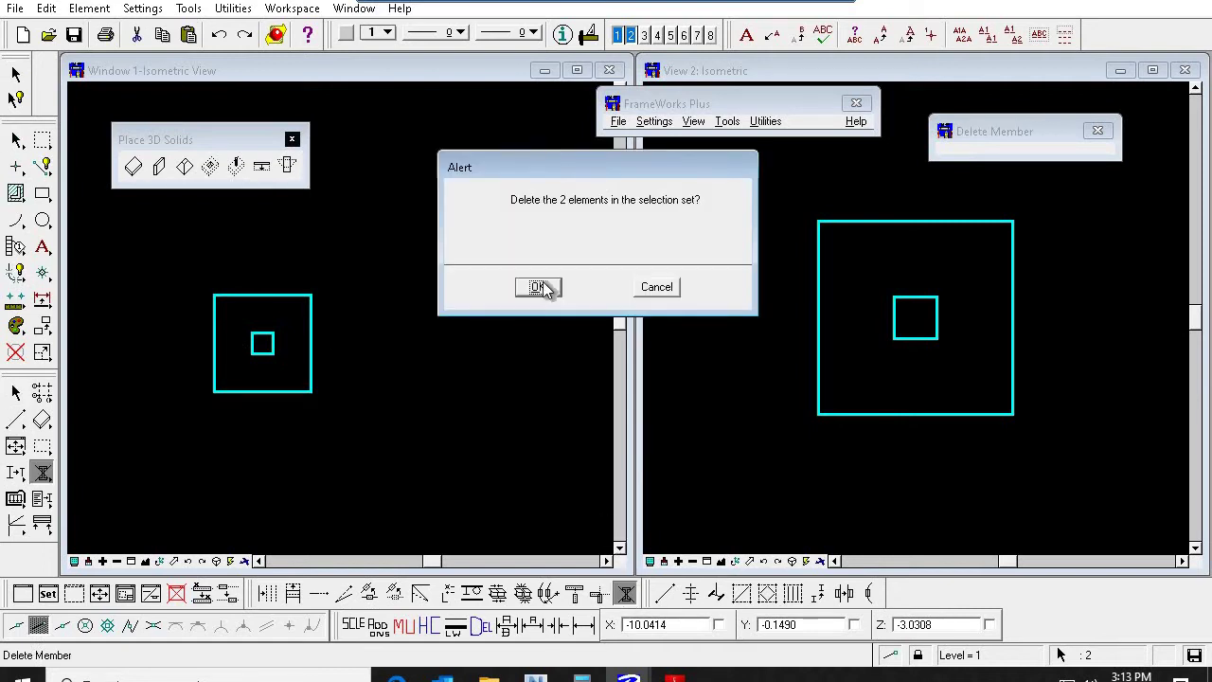
pyautogui.click(550, 290)
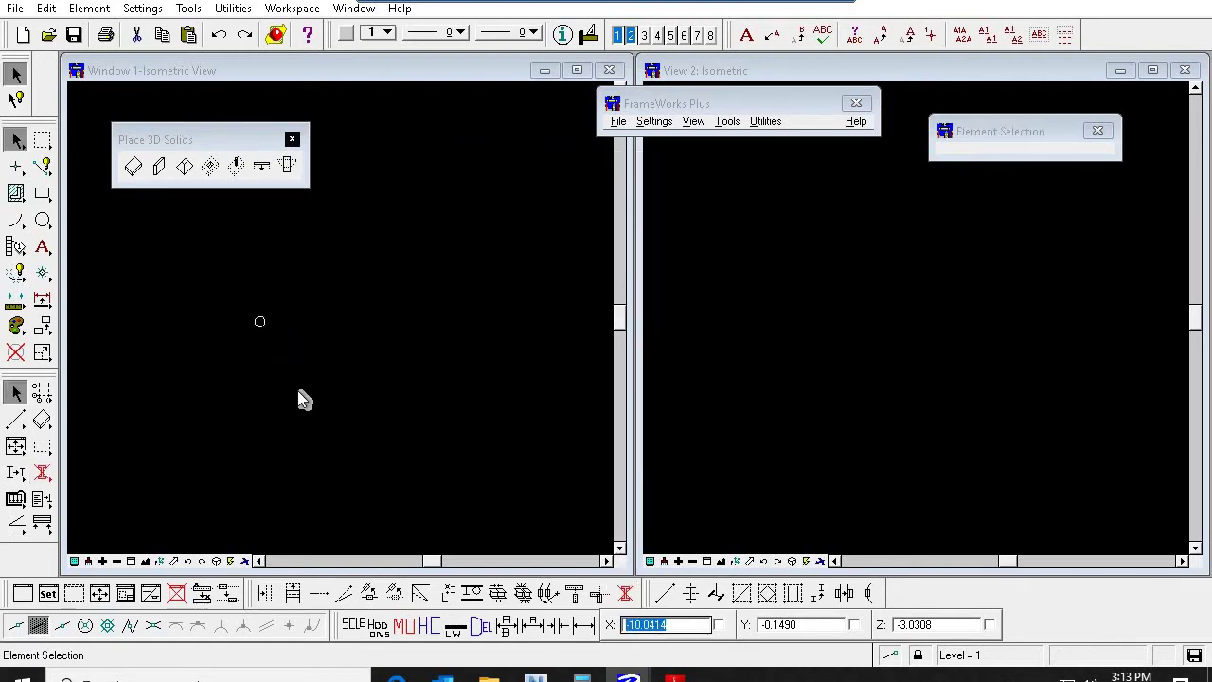
# Step: Rotate the first view to the Top orientation
pyautogui.click(160, 560)
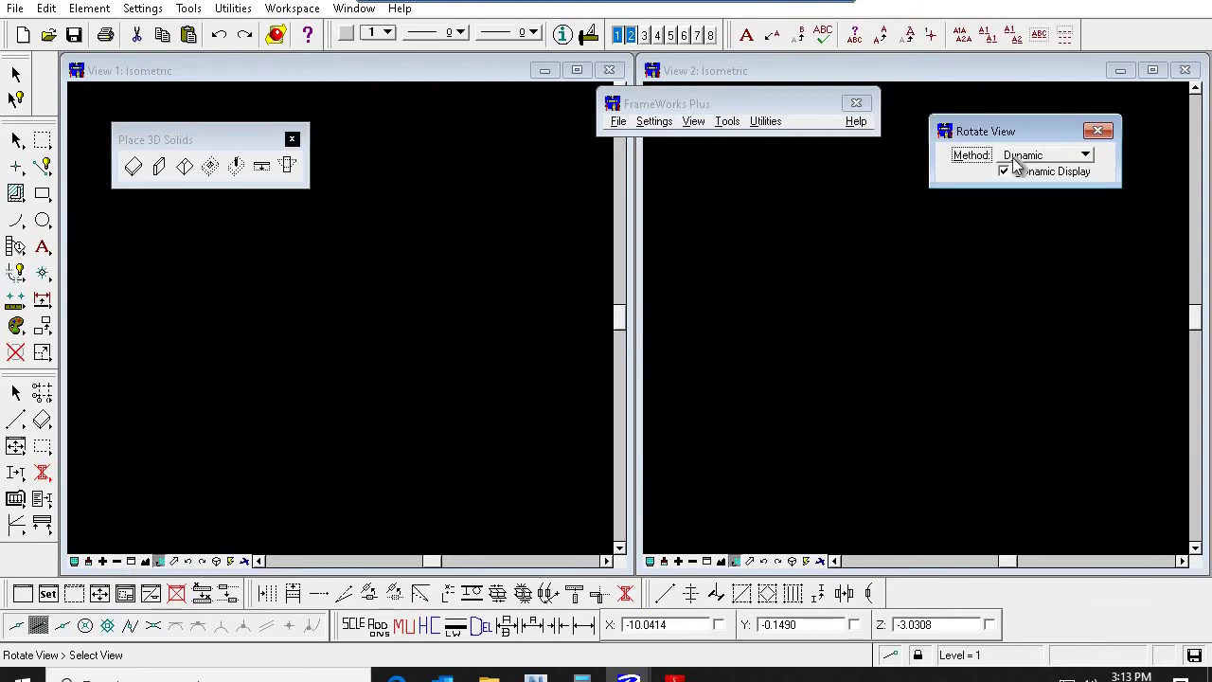
pyautogui.click(1040, 156)
pyautogui.click(1029, 188)
pyautogui.click(312, 369)
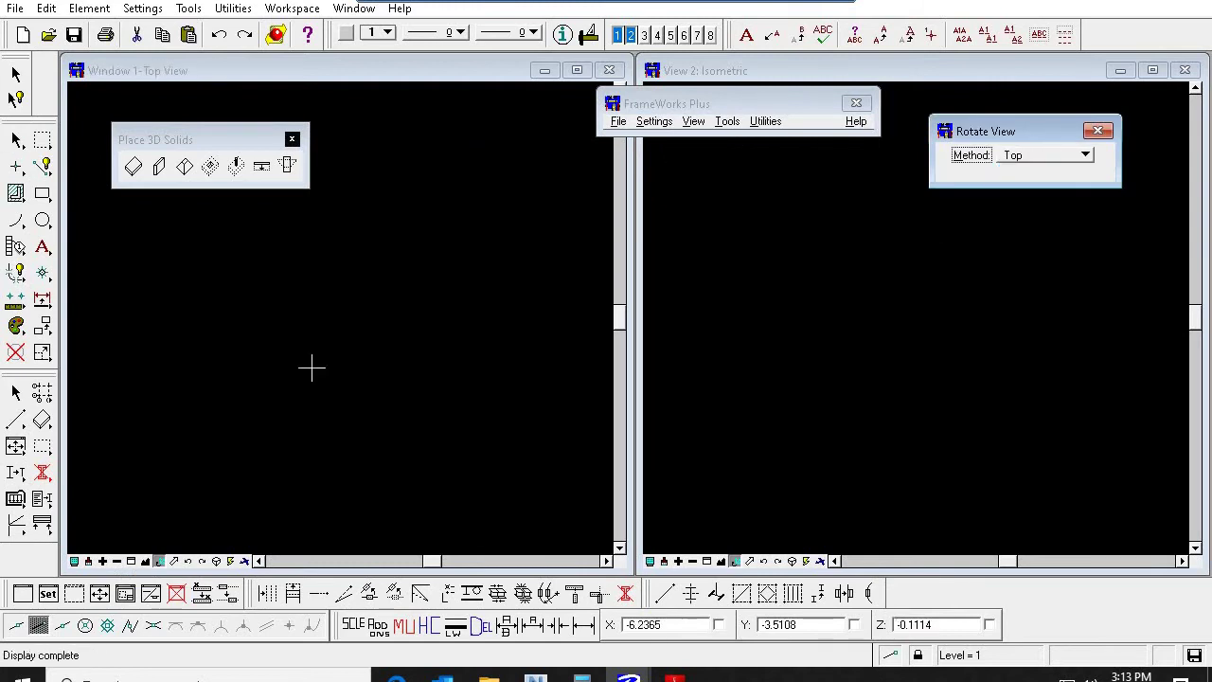
pyautogui.rightClick(312, 368)
# Step: Place a center-justified 0.65 x 0.65 x 1 slab by its top face in the Top view
pyautogui.click(133, 166)
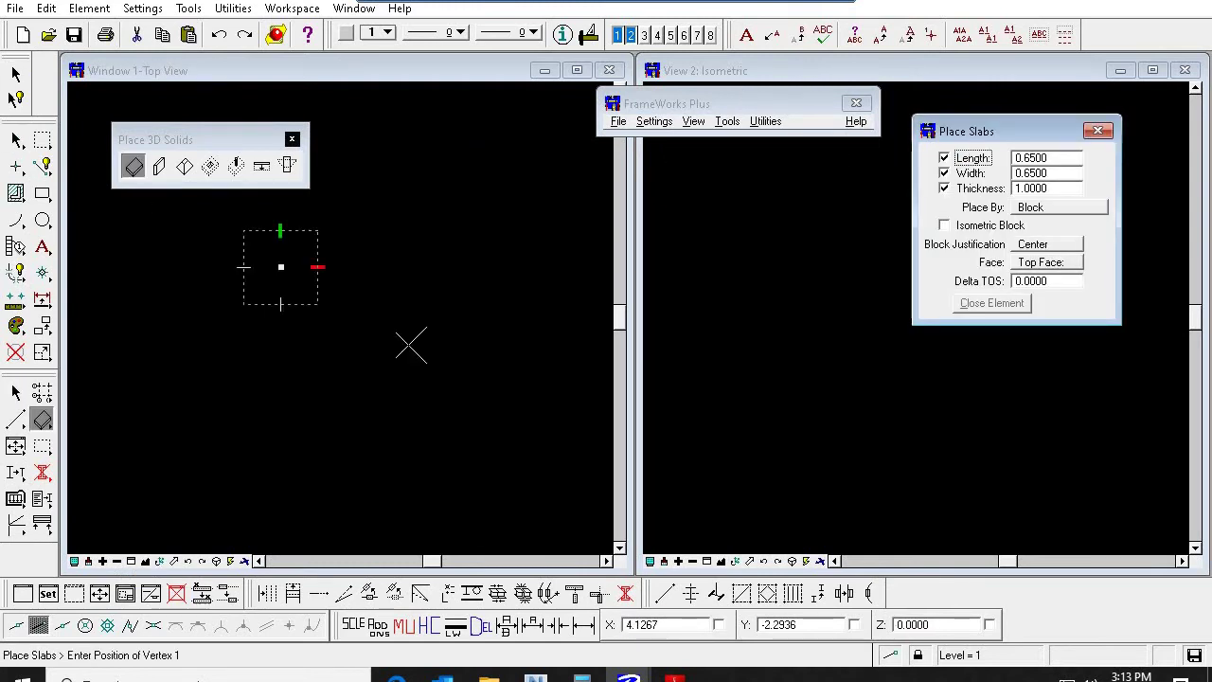
pyautogui.click(282, 358)
pyautogui.click(281, 359)
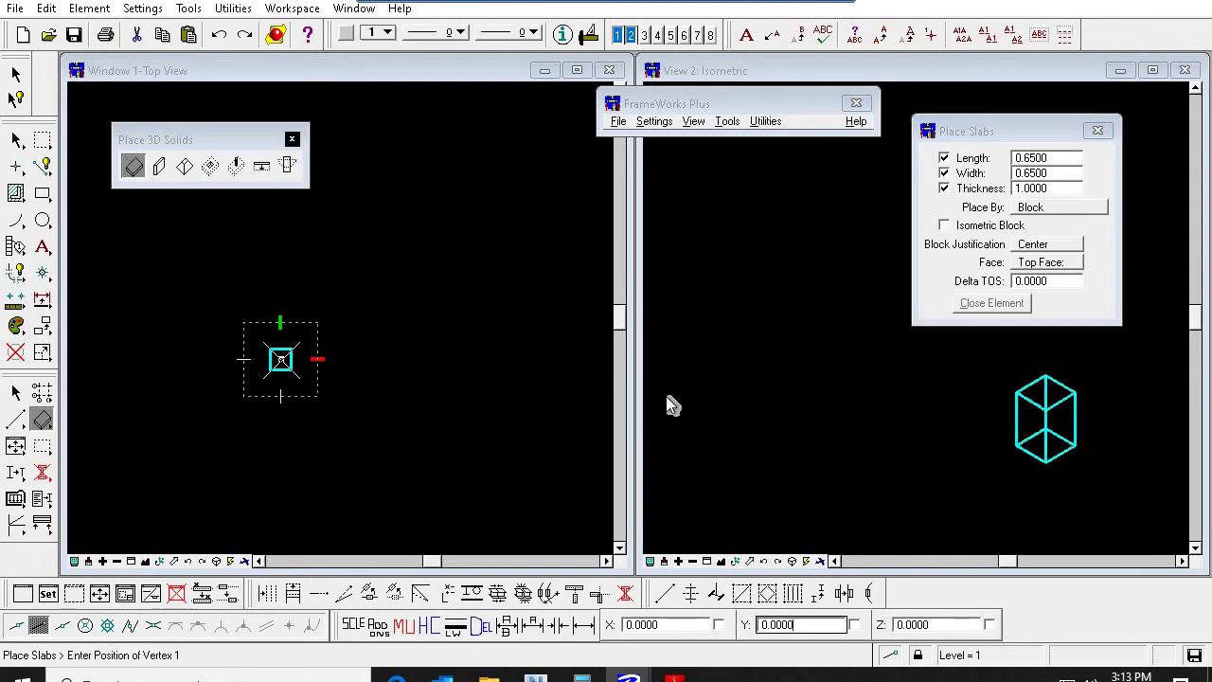
# Step: Set the next slab's length and width to 3 and its thickness to 0.6, with Center snap active
pyautogui.moveTo(1054, 157); pyautogui.dragTo(890, 195)
pyautogui.write('3')
pyautogui.press('Tab')
pyautogui.press('Tab')
pyautogui.press('Tab')
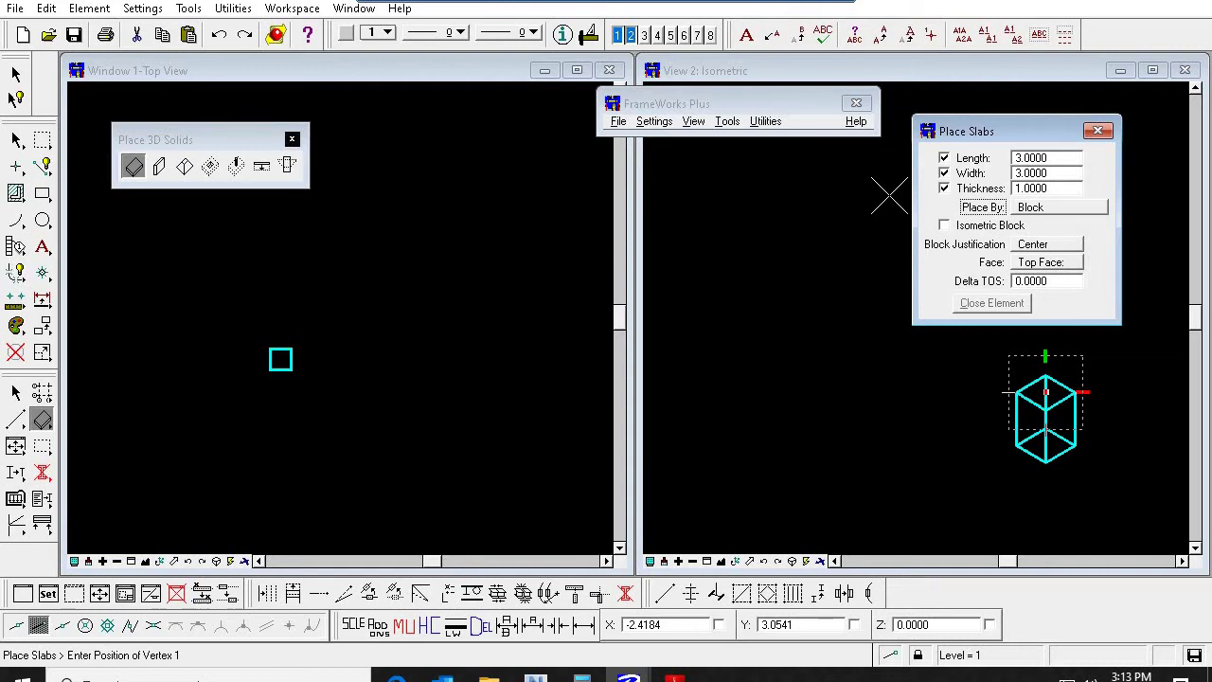
pyautogui.hotkey('shift', 'Tab')
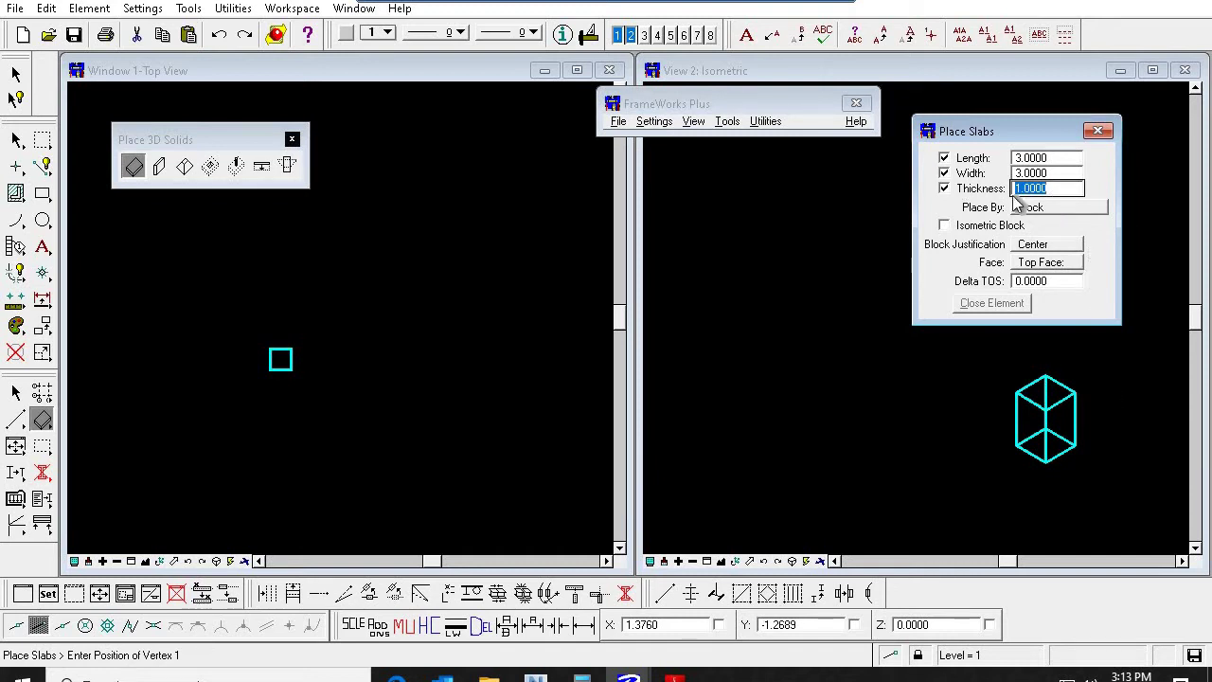
pyautogui.write('0.6')
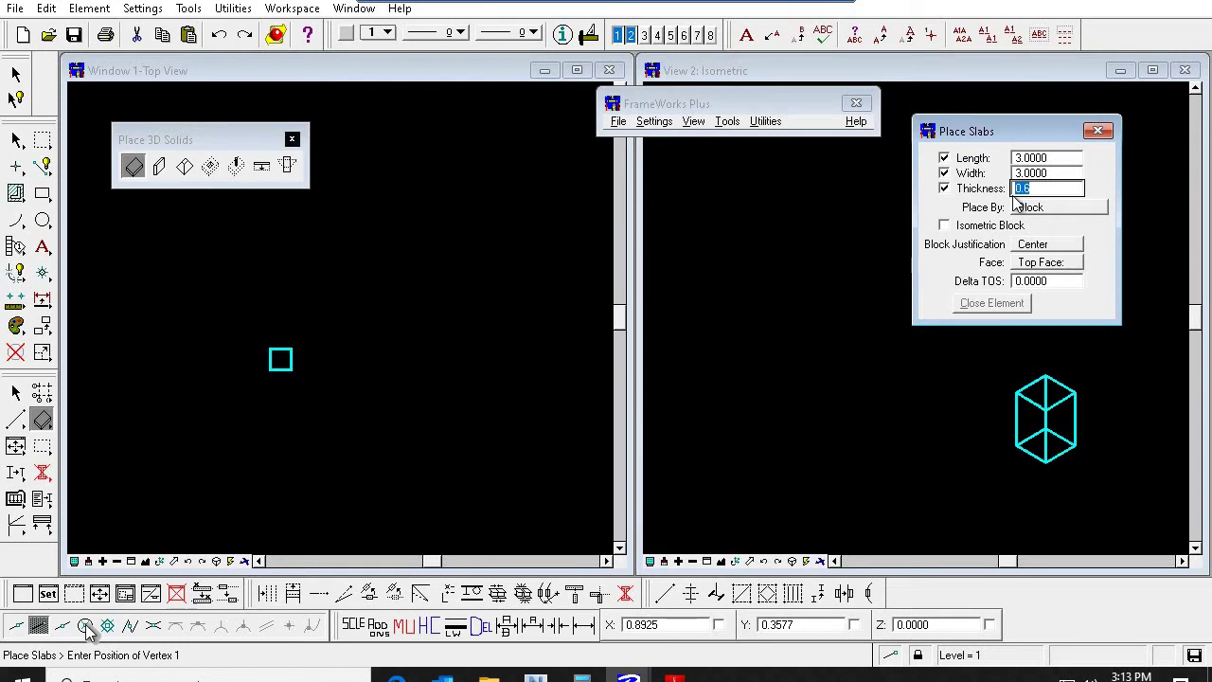
pyautogui.press('Tab')
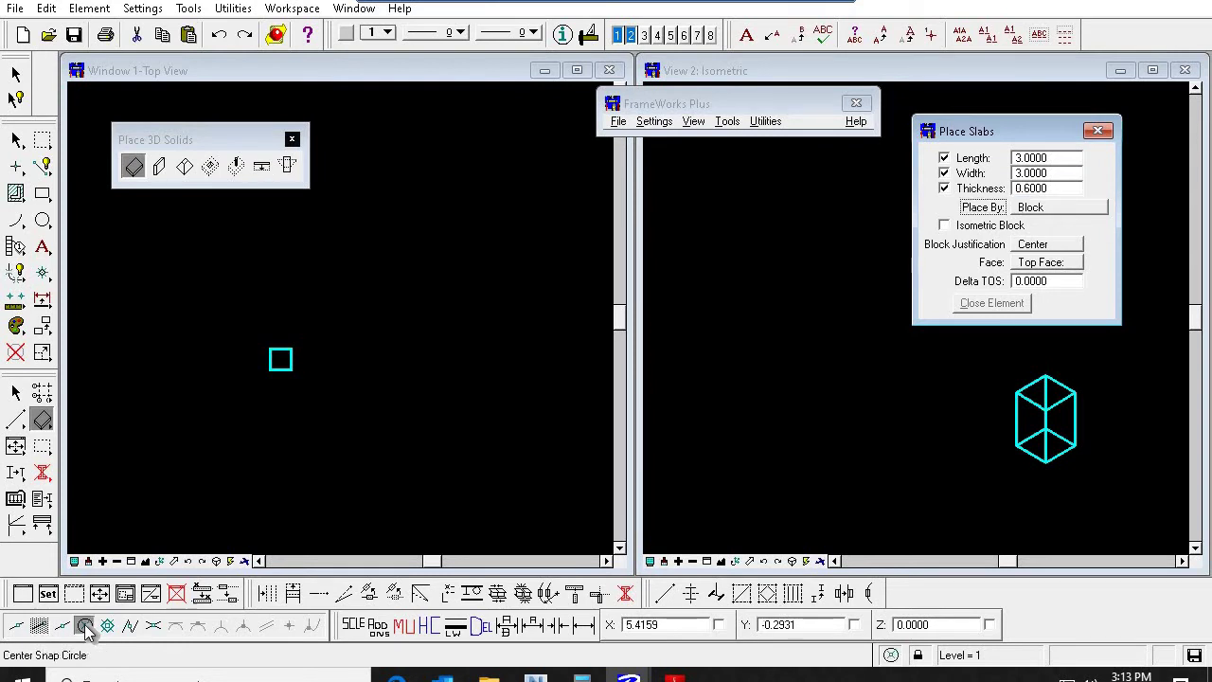
# Step: Place the 3 x 3 x 0.6 slab in the Top view, centered on the small pedestal
pyautogui.click(84, 625)
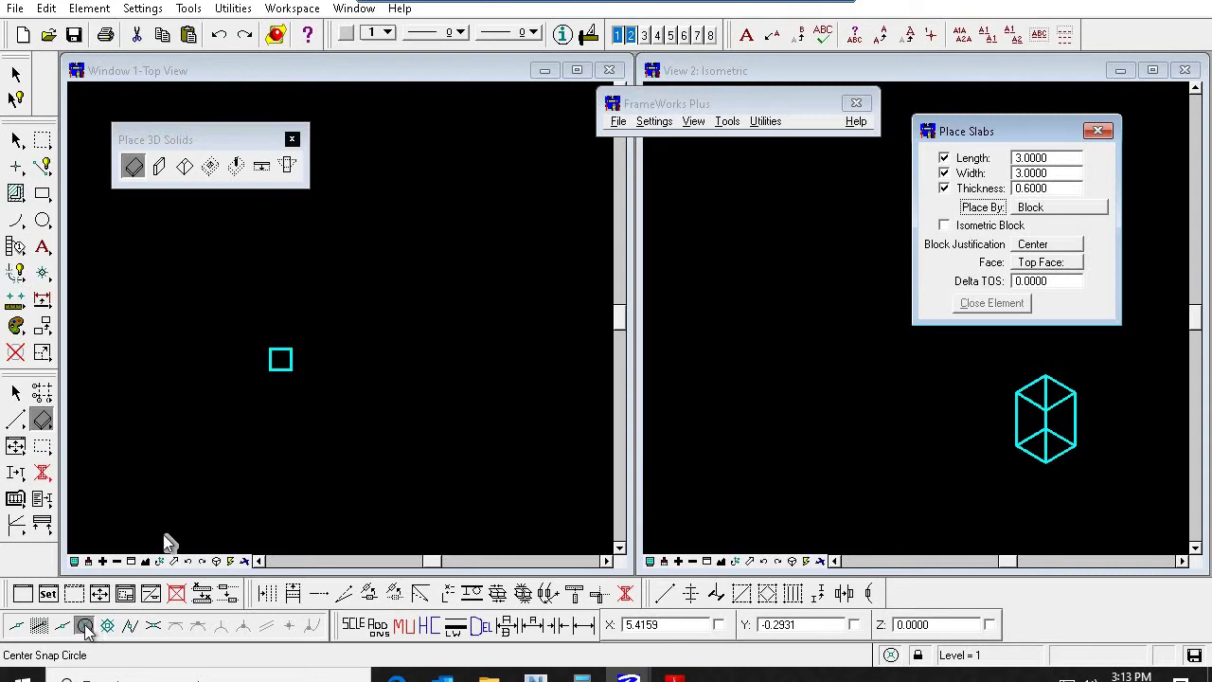
pyautogui.click(284, 364)
pyautogui.click(287, 369)
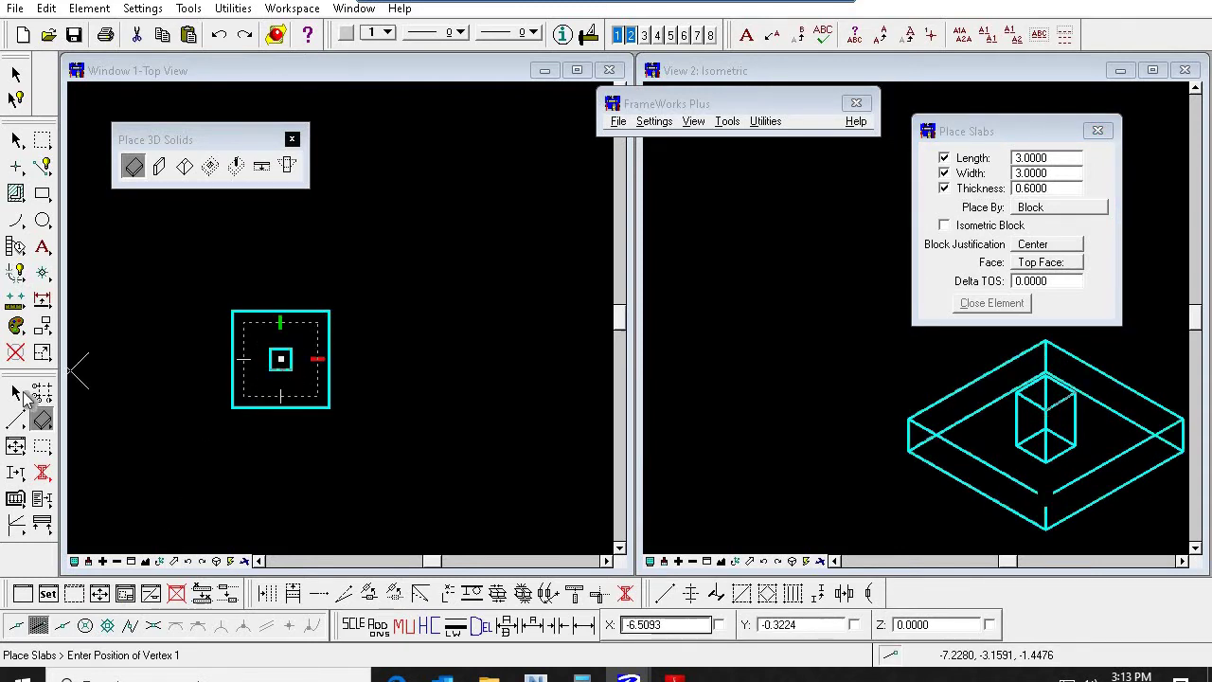
pyautogui.click(15, 391)
# Step: Rotate the second view to the Front orientation and zoom it out
pyautogui.click(737, 563)
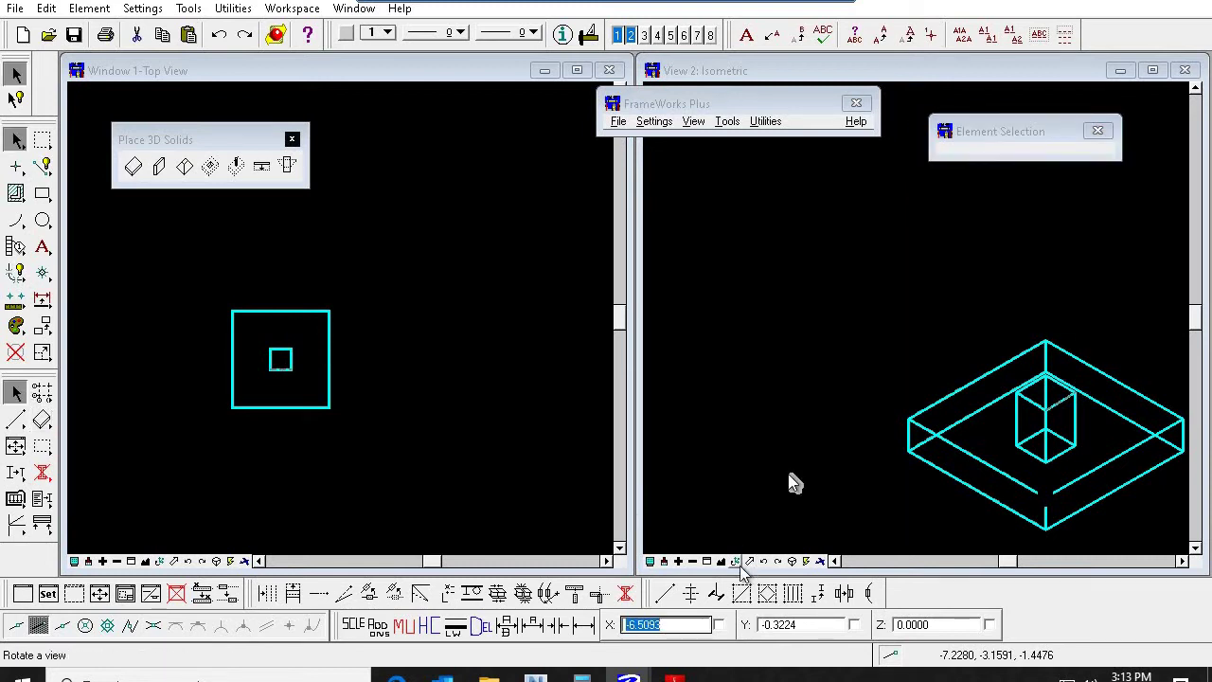
pyautogui.click(1060, 156)
pyautogui.click(1031, 204)
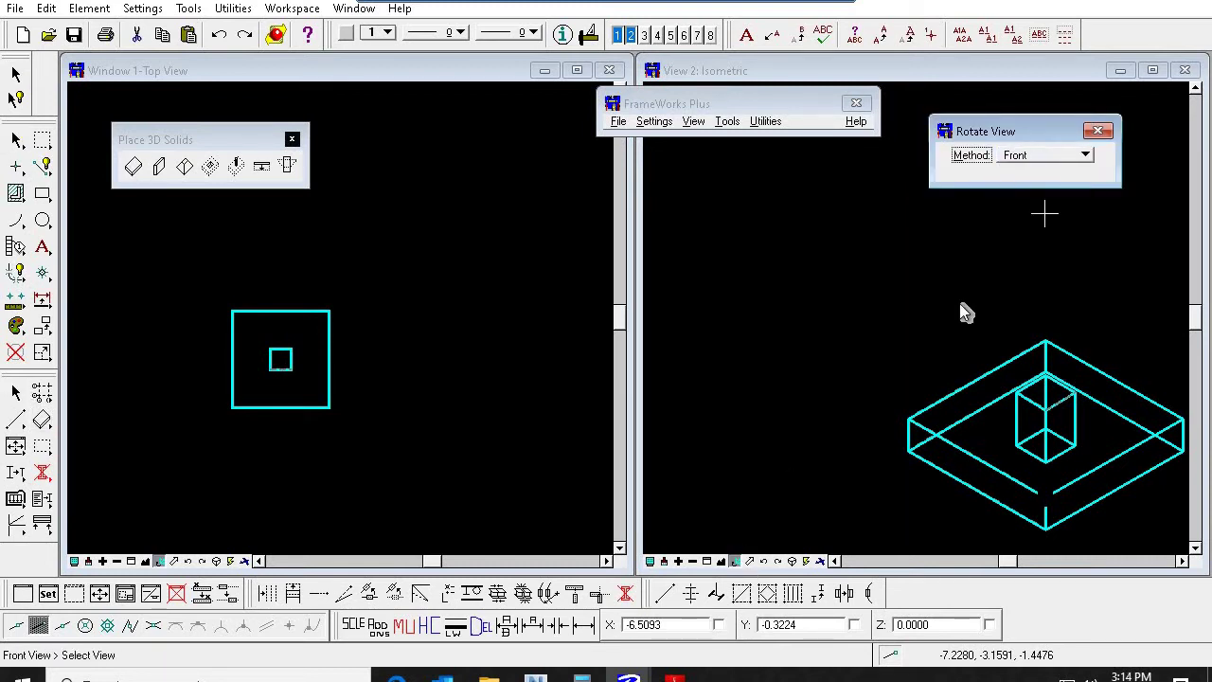
pyautogui.click(954, 317)
pyautogui.rightClick(951, 371)
pyautogui.scroll(-3, 996, 369)
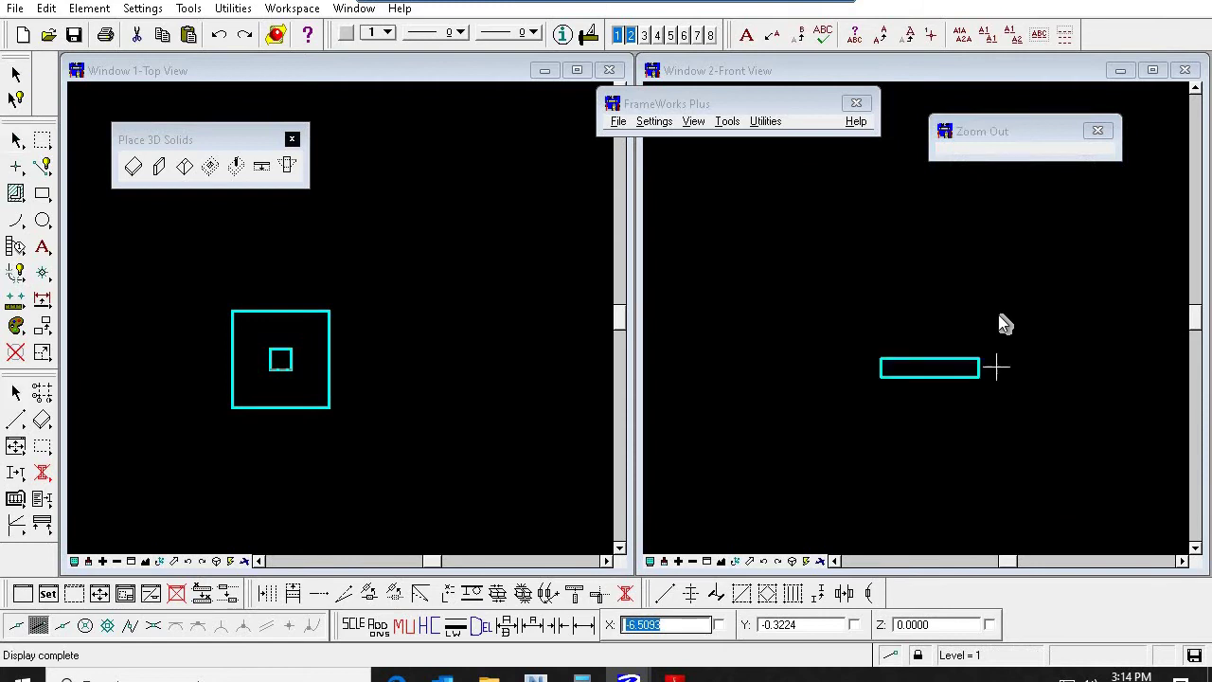
pyautogui.rightClick(822, 352)
# Step: Fit the whole footing in the second view and set that view to the Front orientation
pyautogui.click(722, 562)
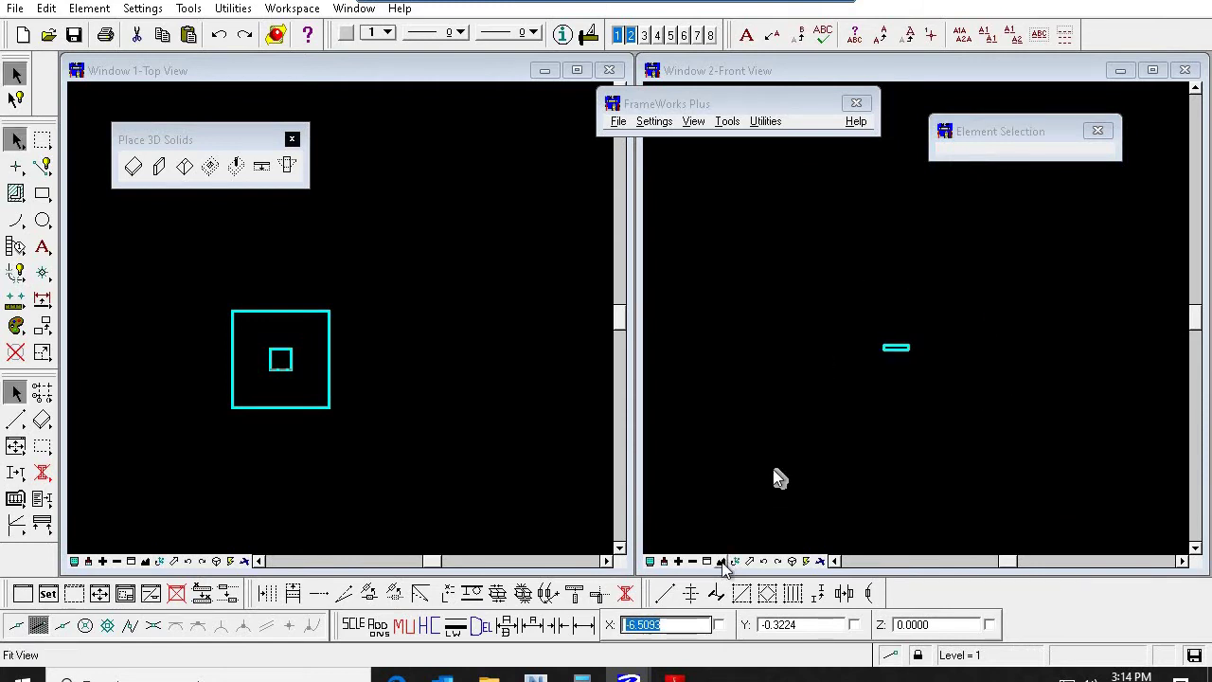
pyautogui.rightClick(824, 428)
pyautogui.click(734, 561)
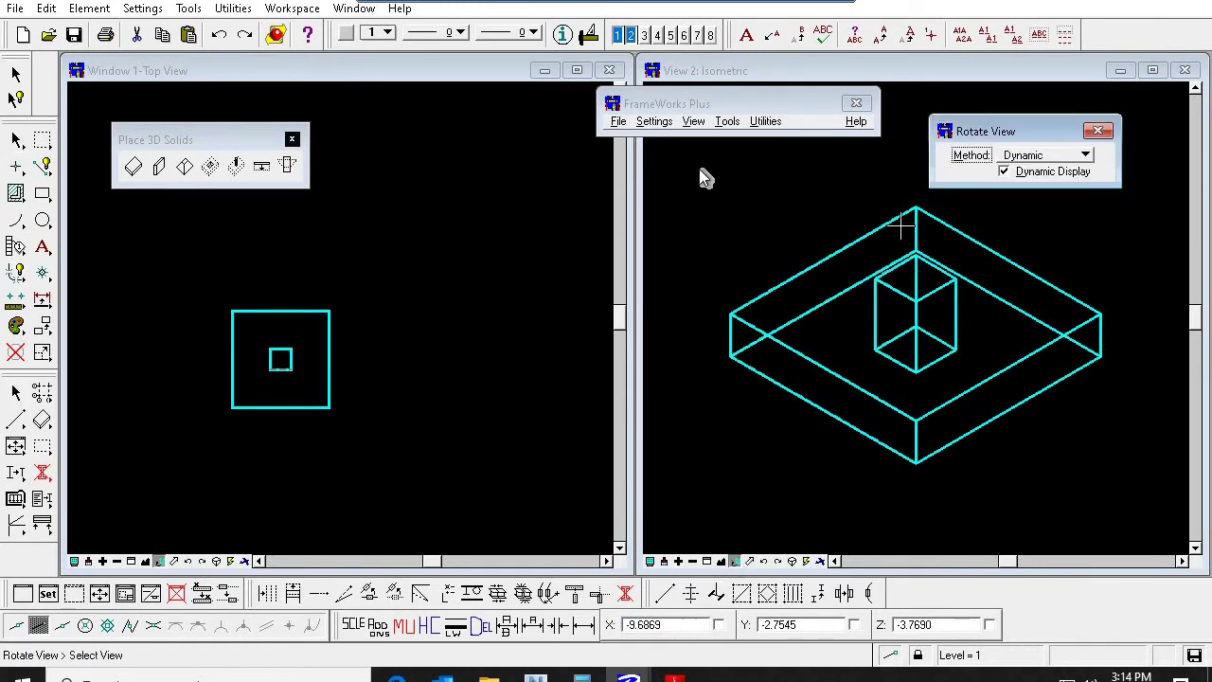
pyautogui.click(1034, 158)
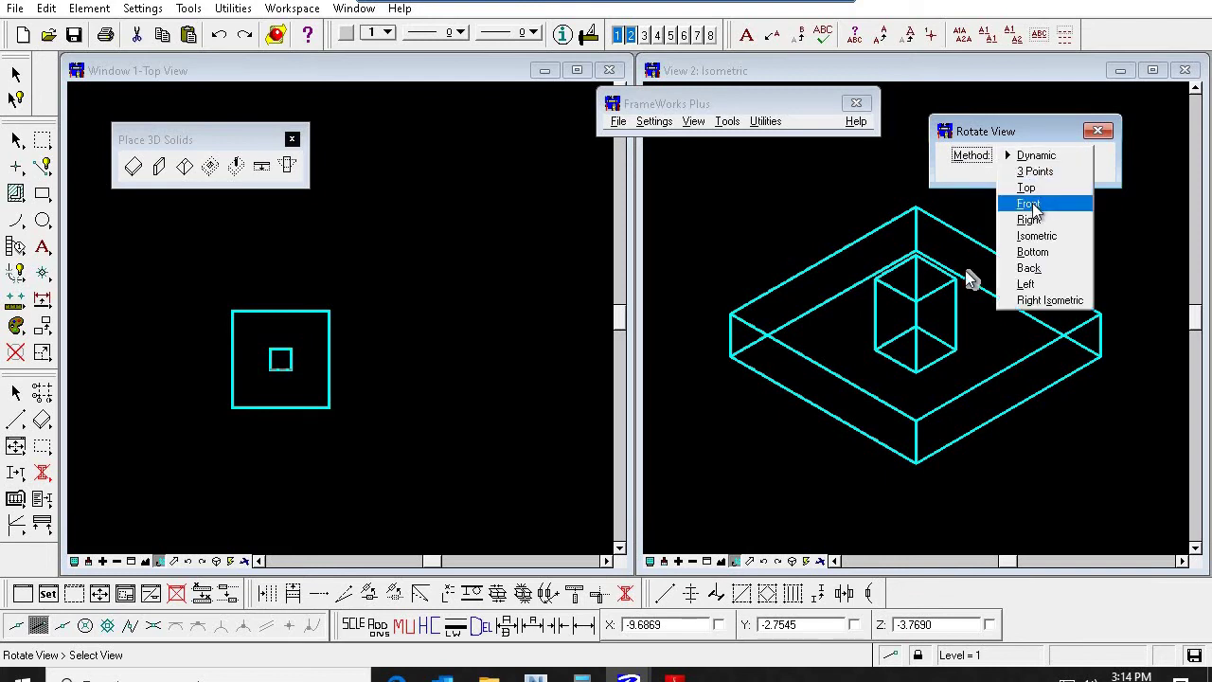
pyautogui.click(1027, 203)
pyautogui.click(959, 272)
pyautogui.rightClick(820, 488)
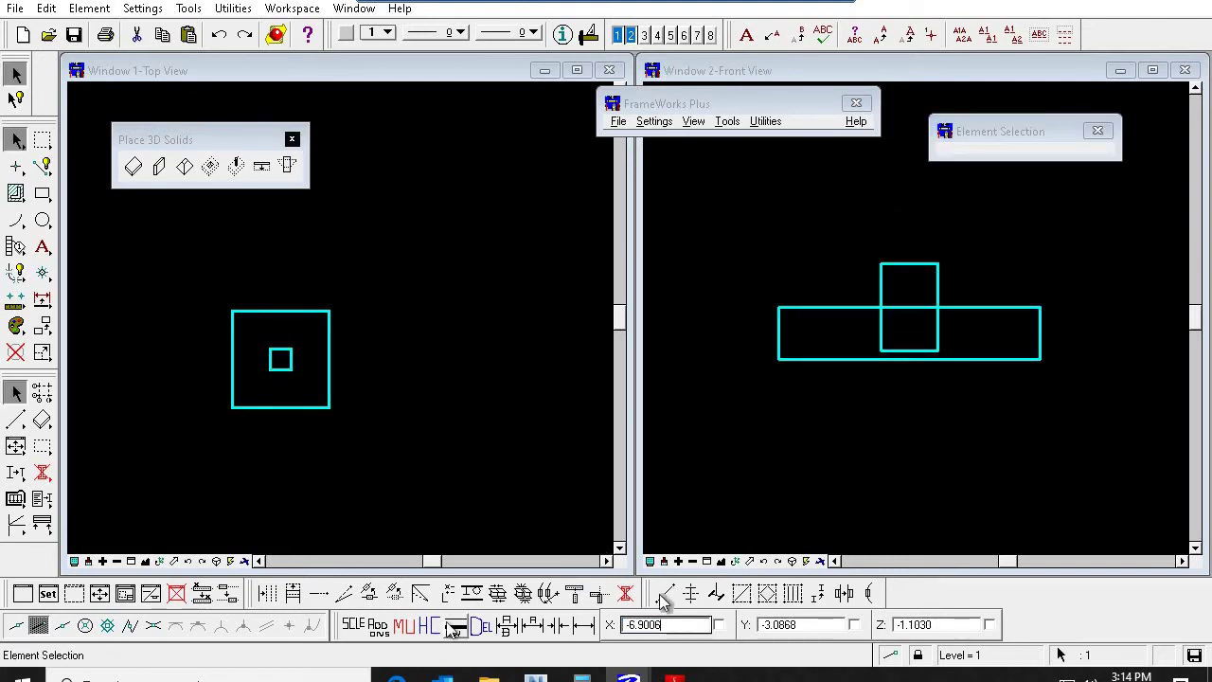
# Step: Move the selected pedestal straight up in the Front view so its base rests on the slab's top face
pyautogui.click(292, 593)
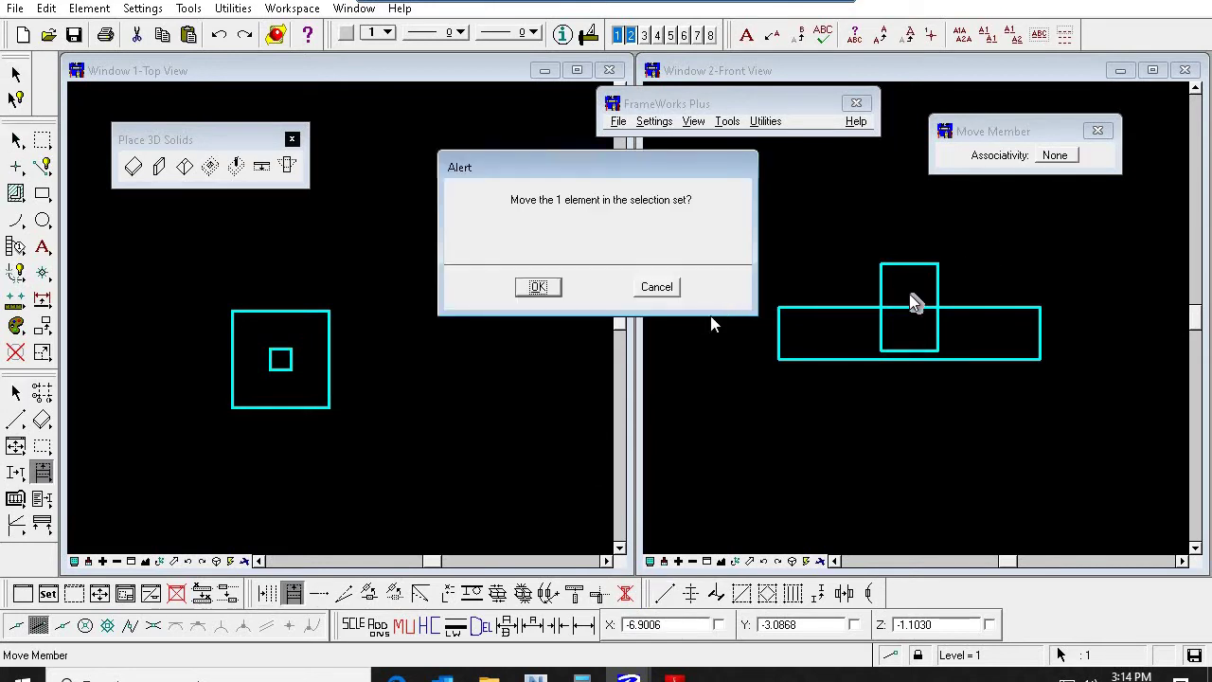
pyautogui.press('Return')
pyautogui.click(947, 338)
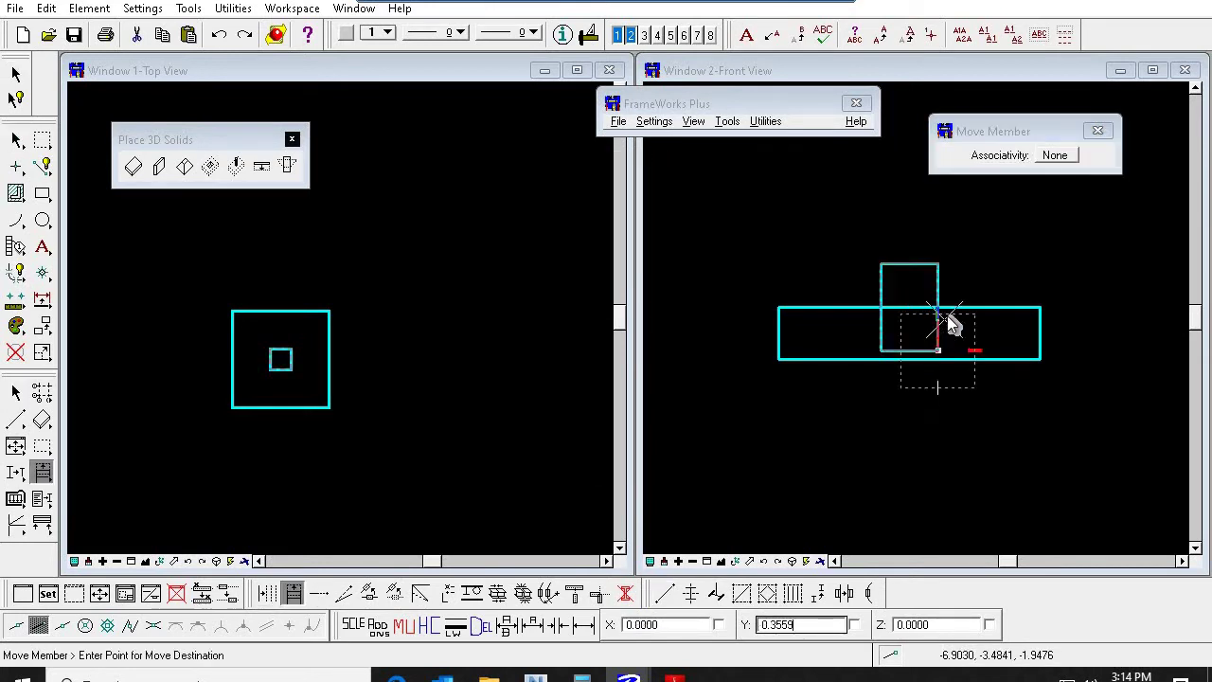
pyautogui.press('Return')
pyautogui.click(975, 315)
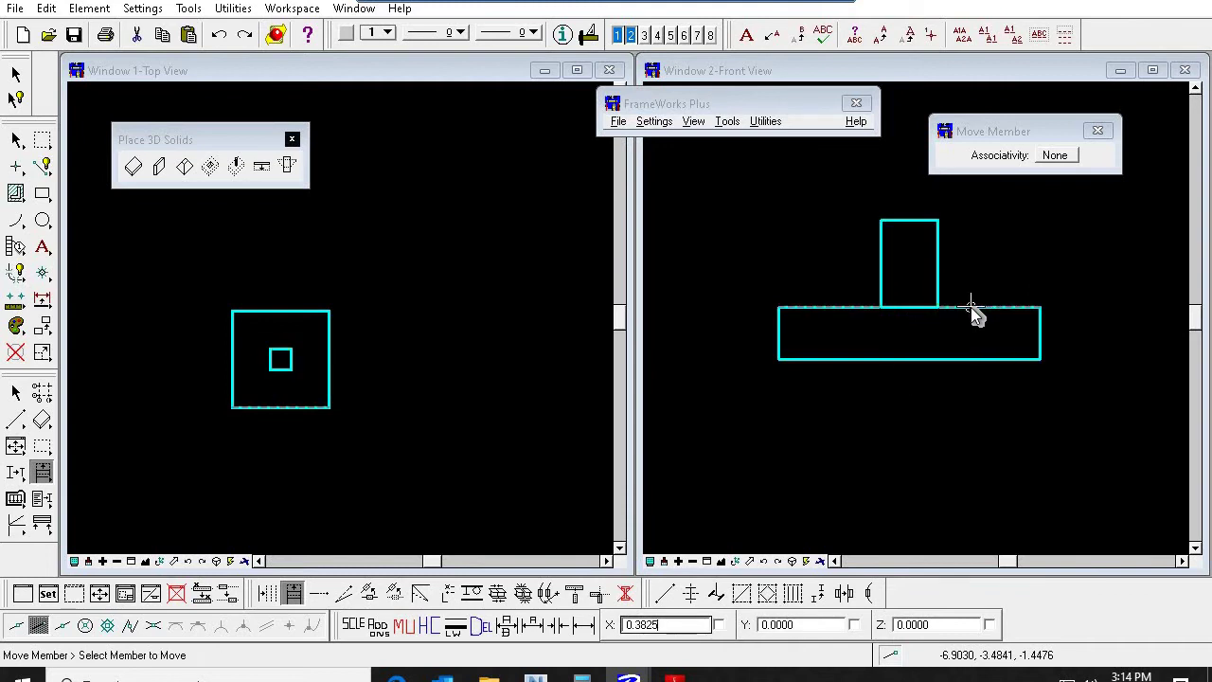
# Step: Draw a 0.65 x 0.65 orthogonal block in the Top view over the outline of the pedestal's top face
pyautogui.press('F2')
pyautogui.click(930, 297)
pyautogui.press('F3')
pyautogui.click(977, 233)
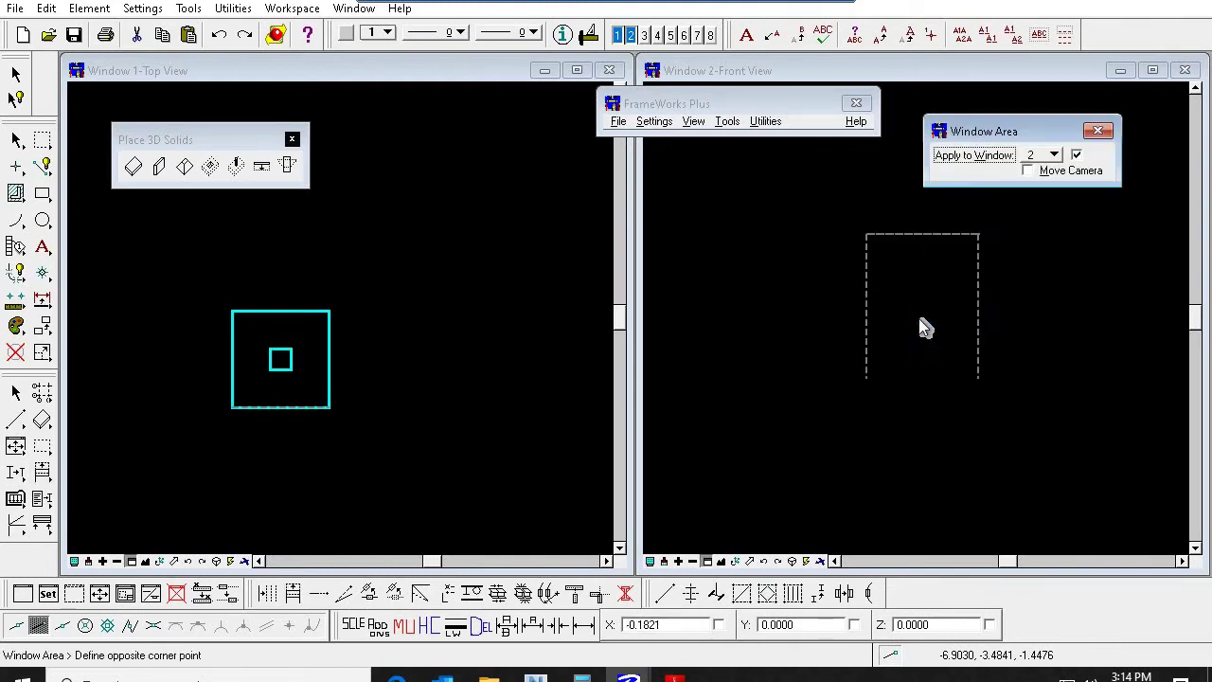
pyautogui.click(837, 367)
pyautogui.rightClick(917, 315)
pyautogui.press('Escape')
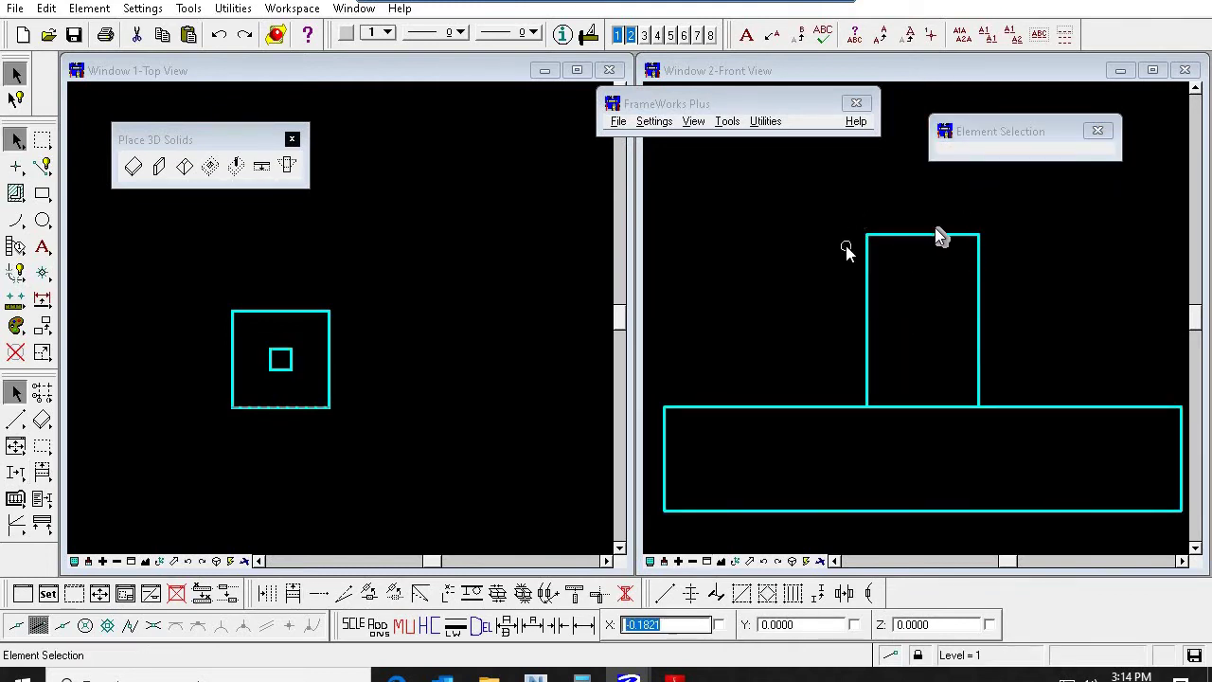
pyautogui.press('F3')
pyautogui.click(276, 408)
pyautogui.click(336, 349)
pyautogui.rightClick(337, 343)
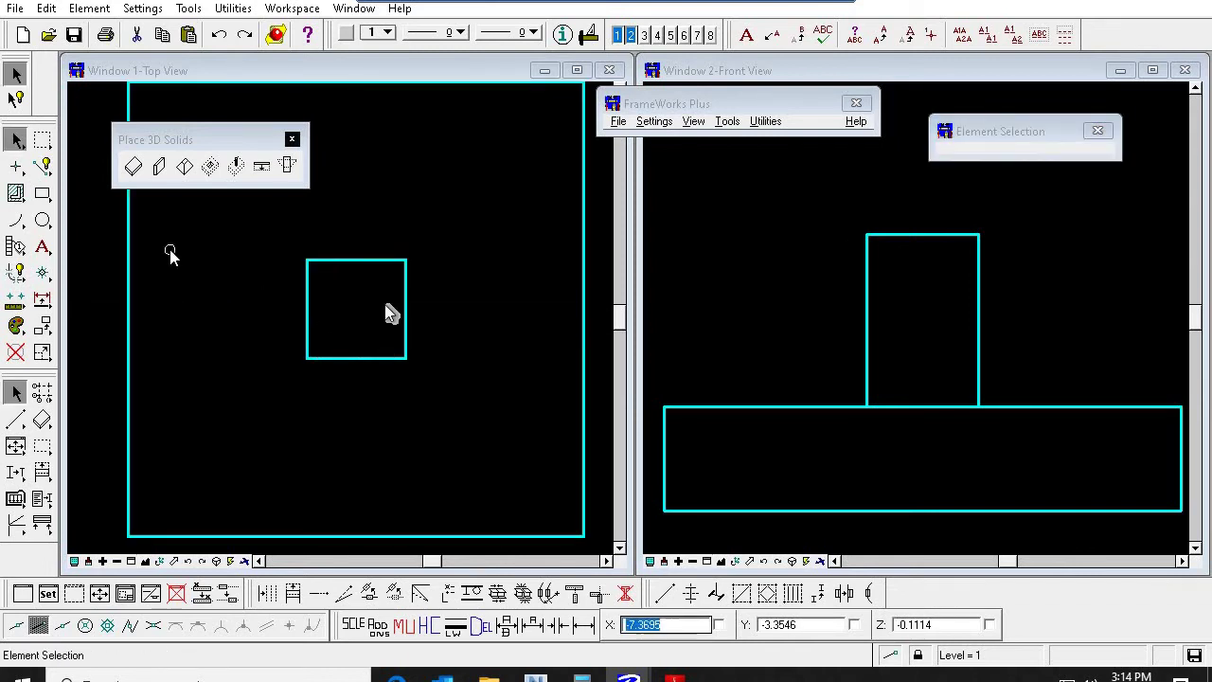
pyautogui.click(43, 193)
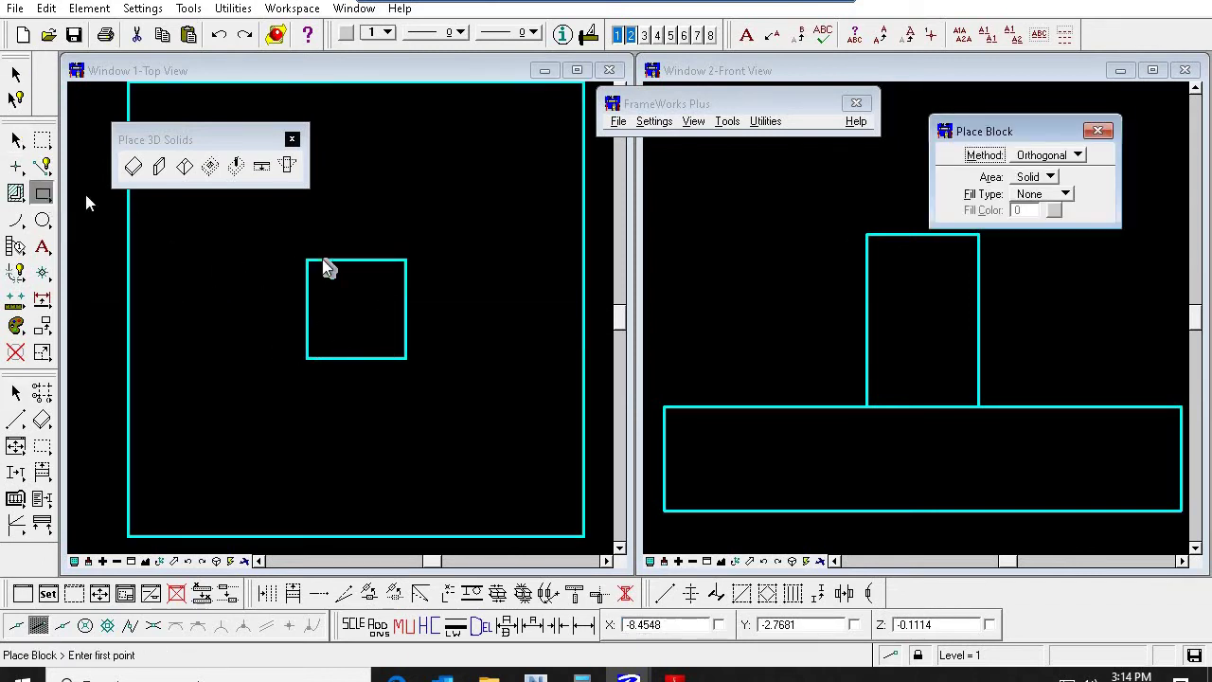
pyautogui.click(307, 260)
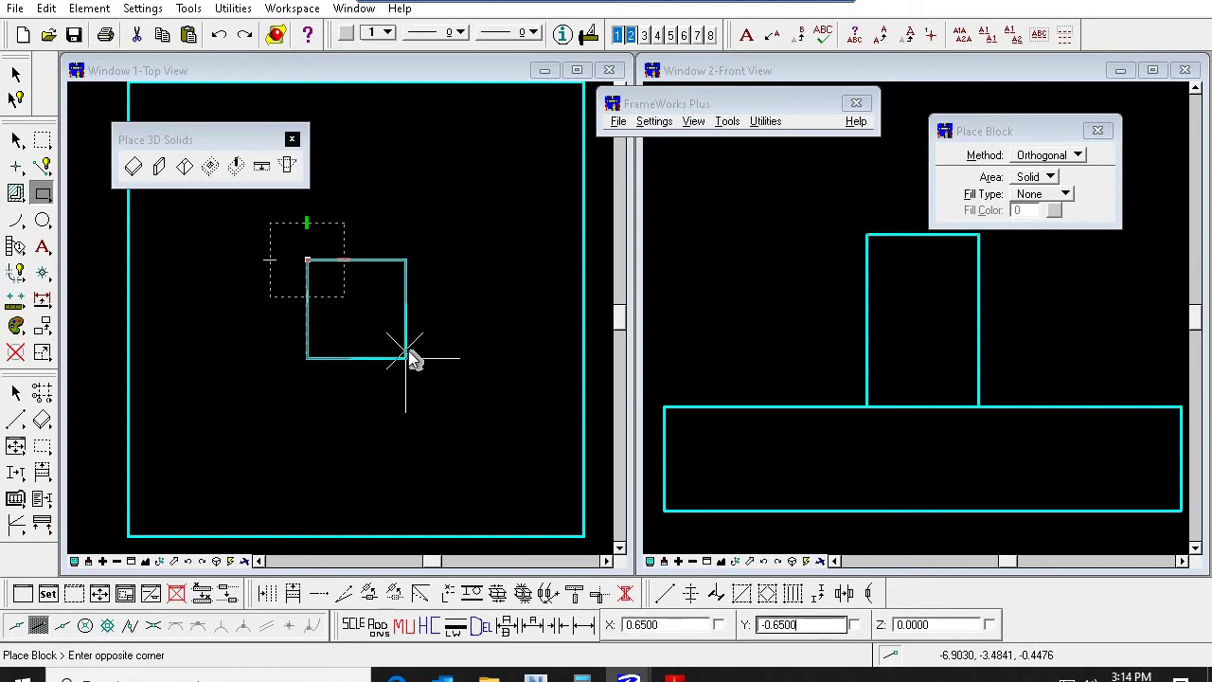
pyautogui.click(408, 358)
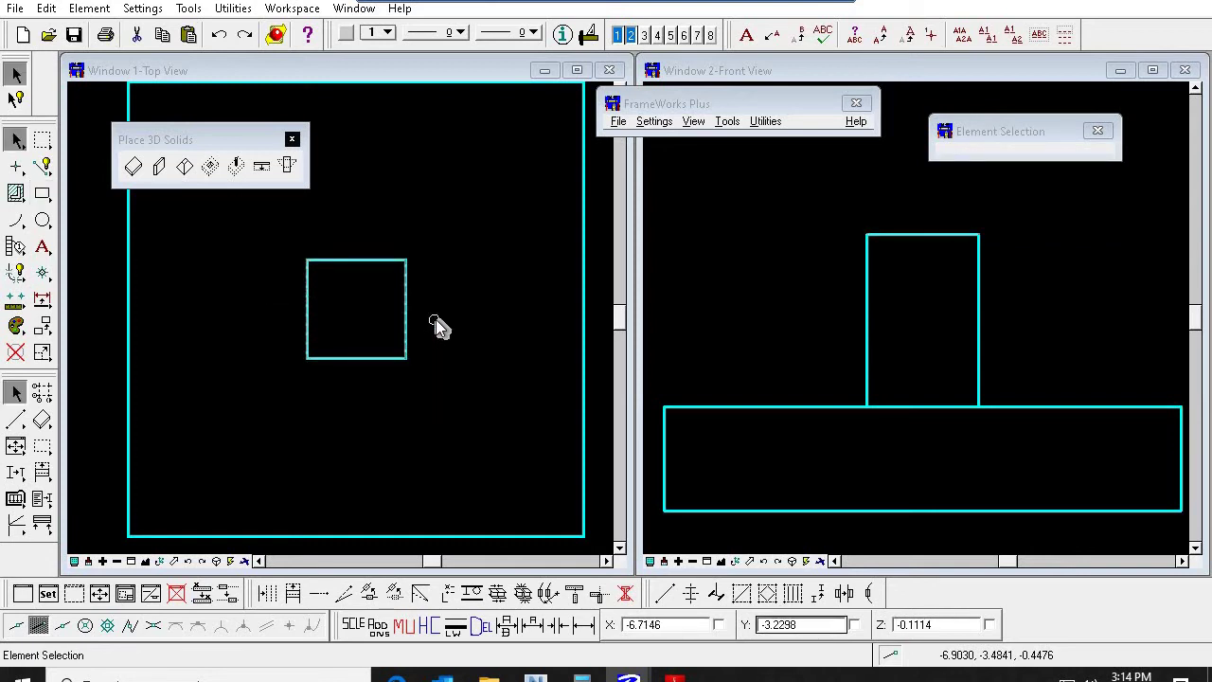
# Step: Copy the square block parallel to itself, inward by a distance of 0.025
pyautogui.moveTo(45, 329); pyautogui.dragTo(138, 326)
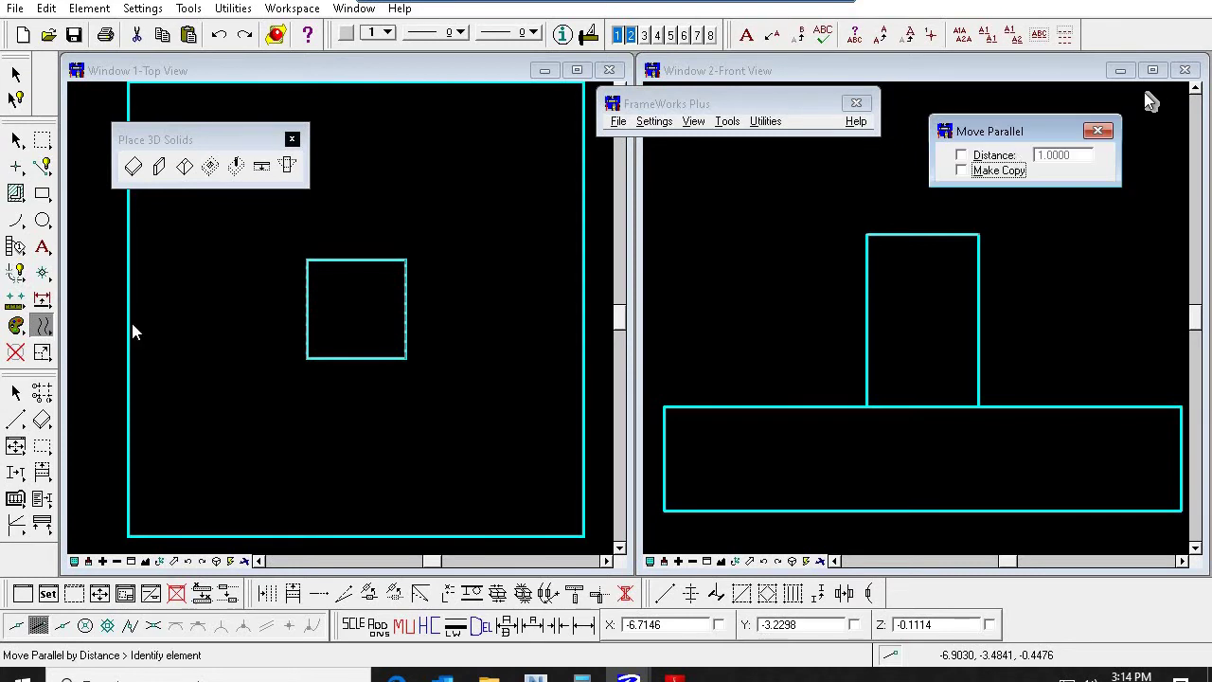
pyautogui.click(995, 168)
pyautogui.click(995, 158)
pyautogui.moveTo(1071, 156); pyautogui.dragTo(953, 162)
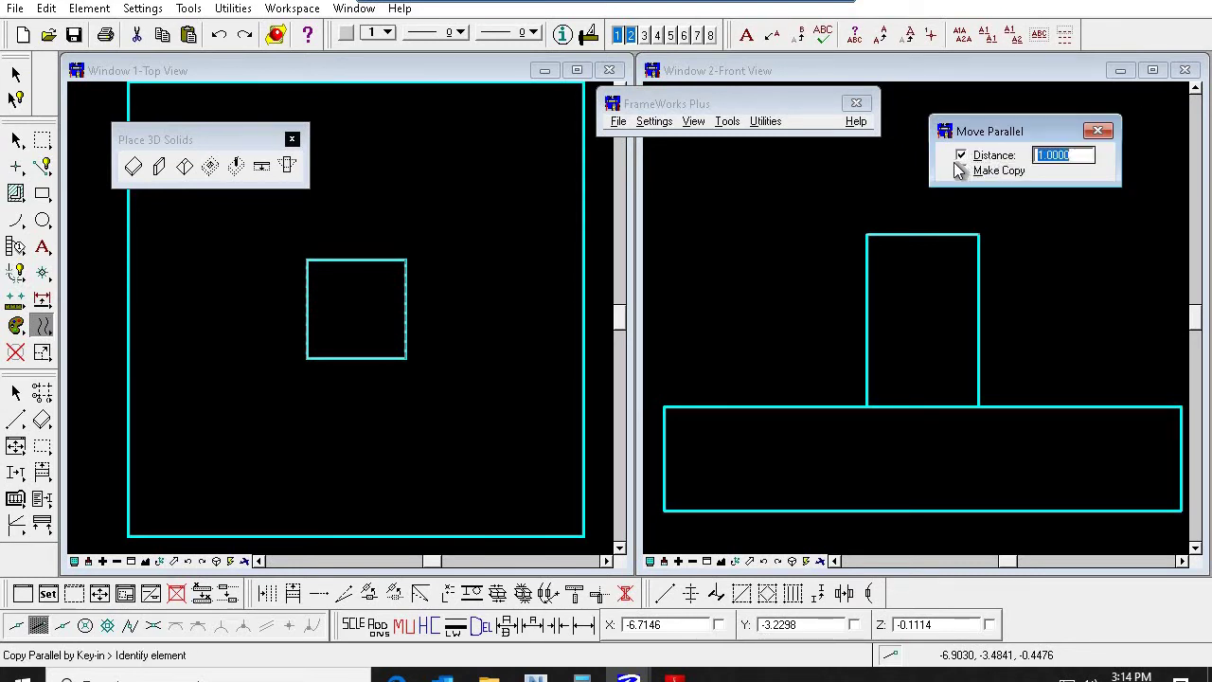
pyautogui.write('0.025')
pyautogui.press('Tab')
pyautogui.press('Tab')
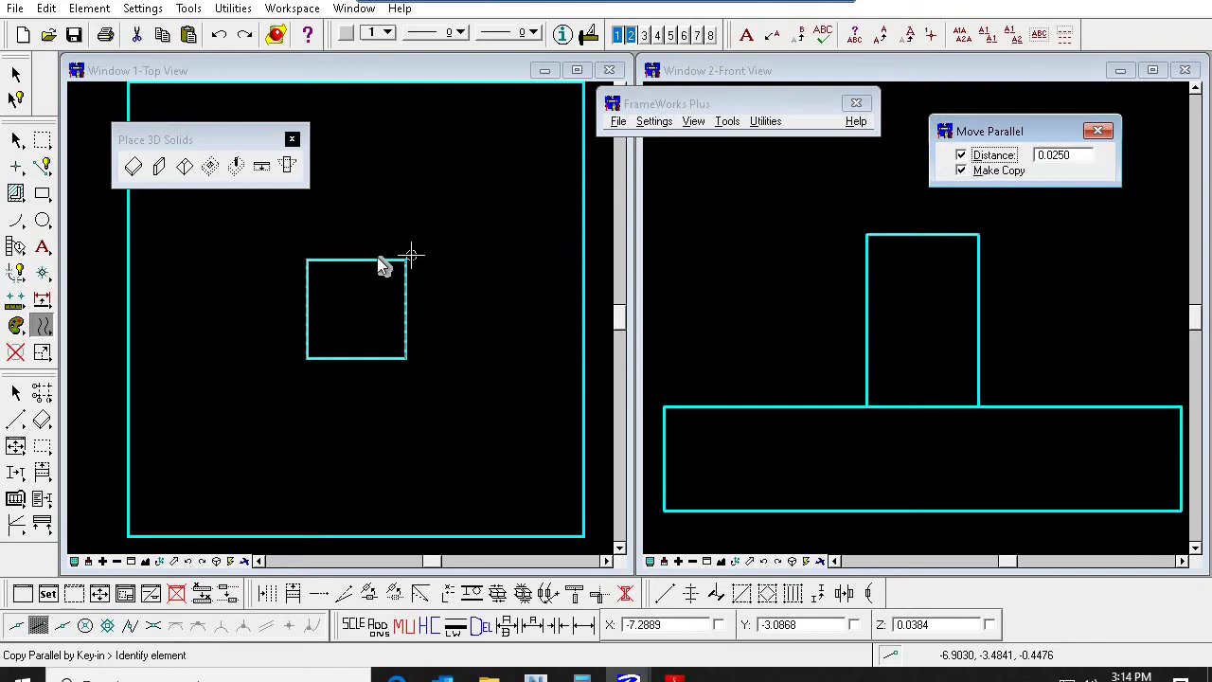
pyautogui.click(375, 296)
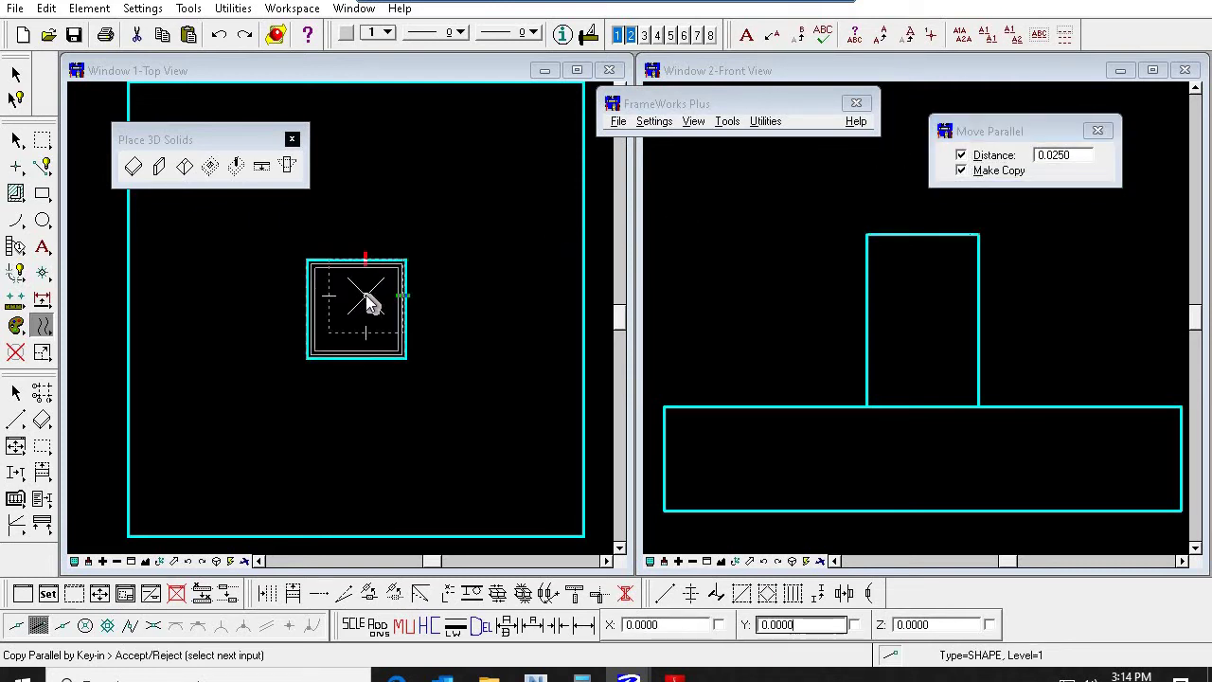
pyautogui.rightClick(368, 297)
pyautogui.press('Escape')
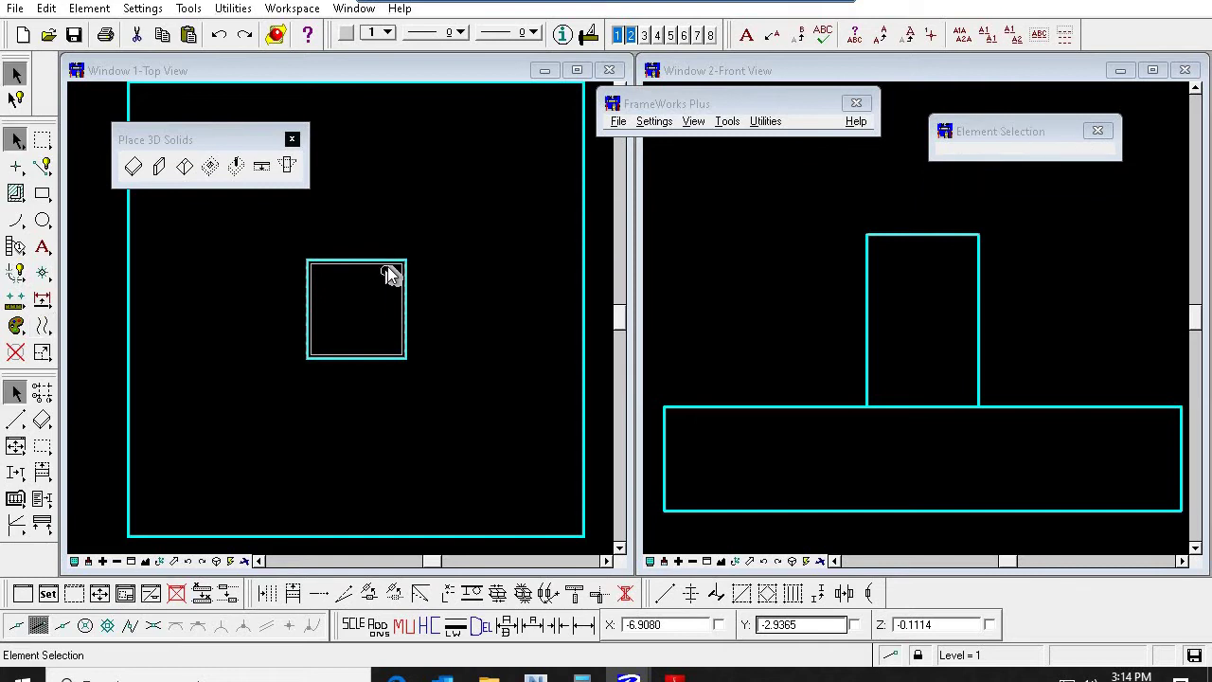
# Step: Move the inner square up 0.025 in the Front view, above the pedestal's top face
pyautogui.click(387, 266)
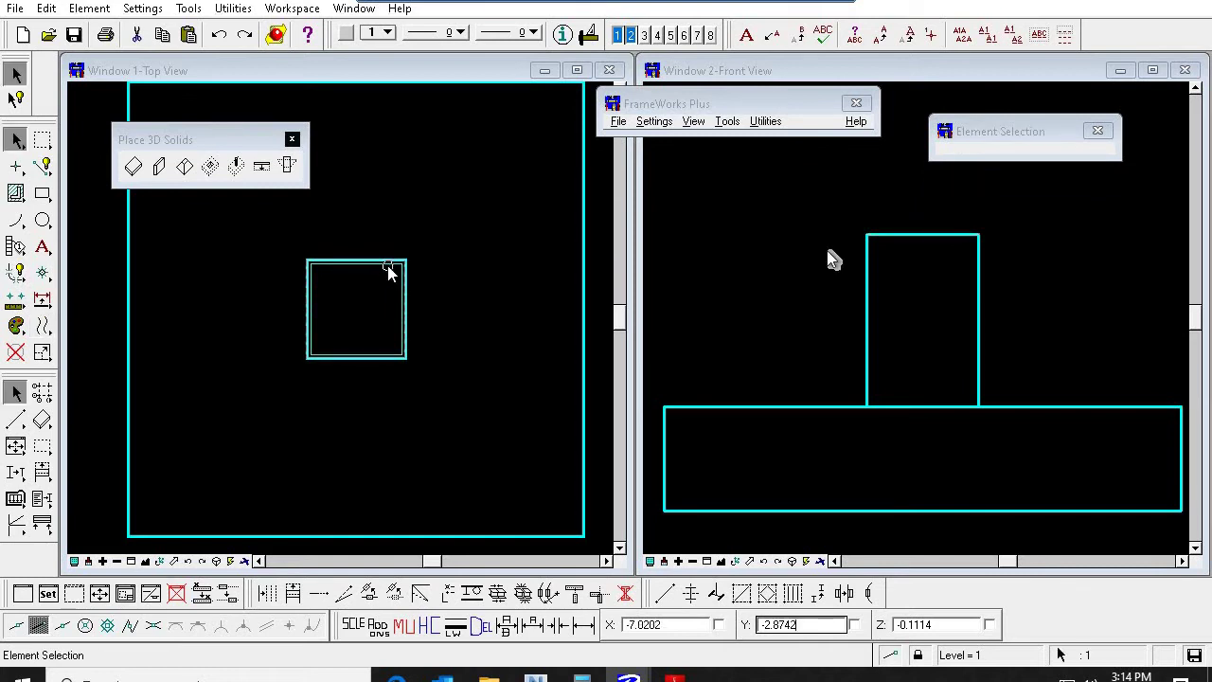
pyautogui.press('F3')
pyautogui.click(892, 266)
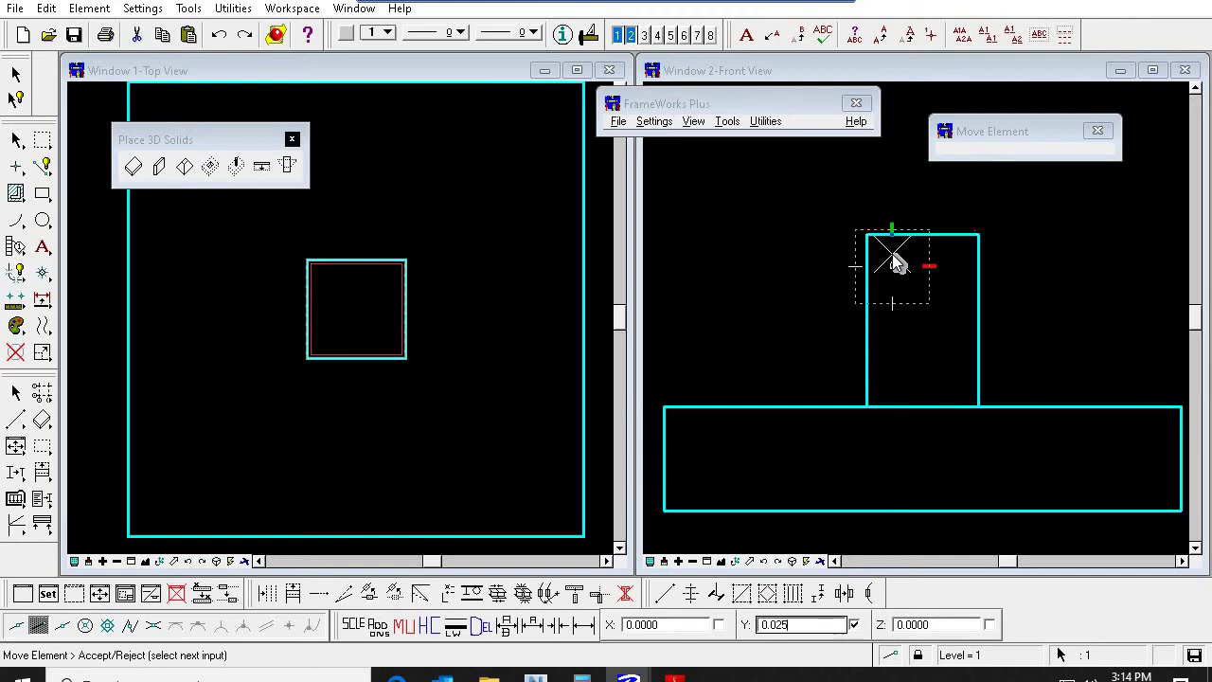
pyautogui.click(893, 254)
pyautogui.click(825, 291)
# Step: Create a tapered cap between the outer and inner squares on the pedestal's top with Place Solids
pyautogui.press('F2')
pyautogui.click(834, 224)
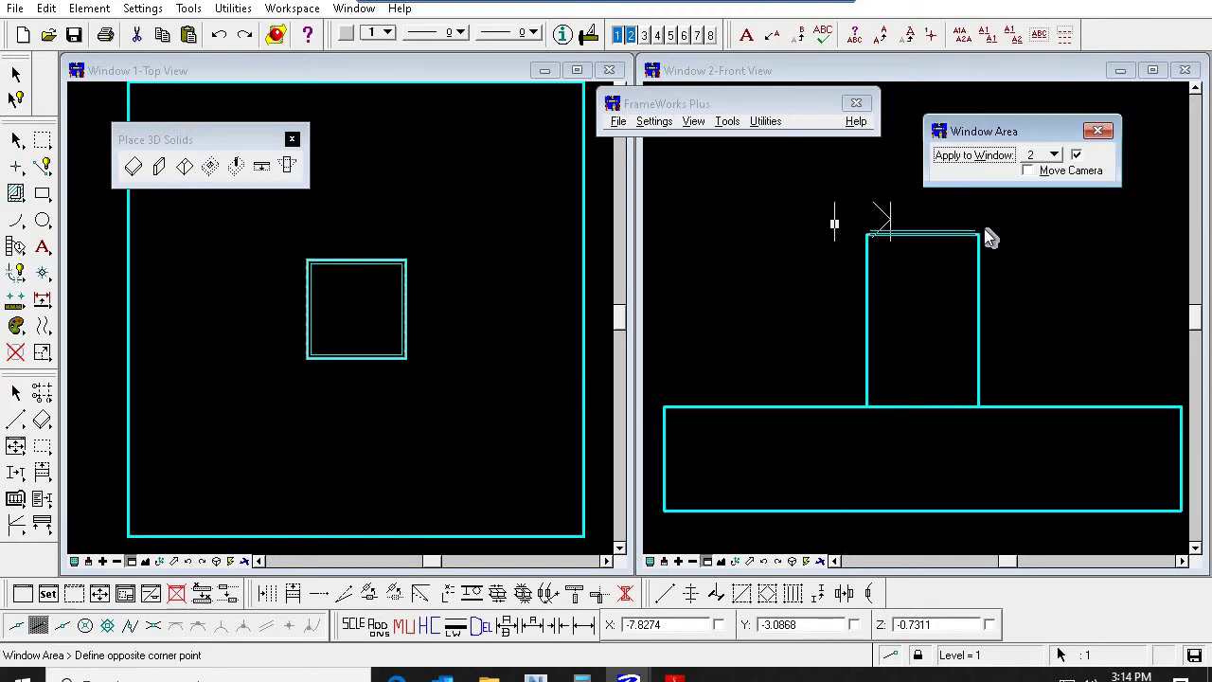
pyautogui.click(1015, 249)
pyautogui.rightClick(1011, 263)
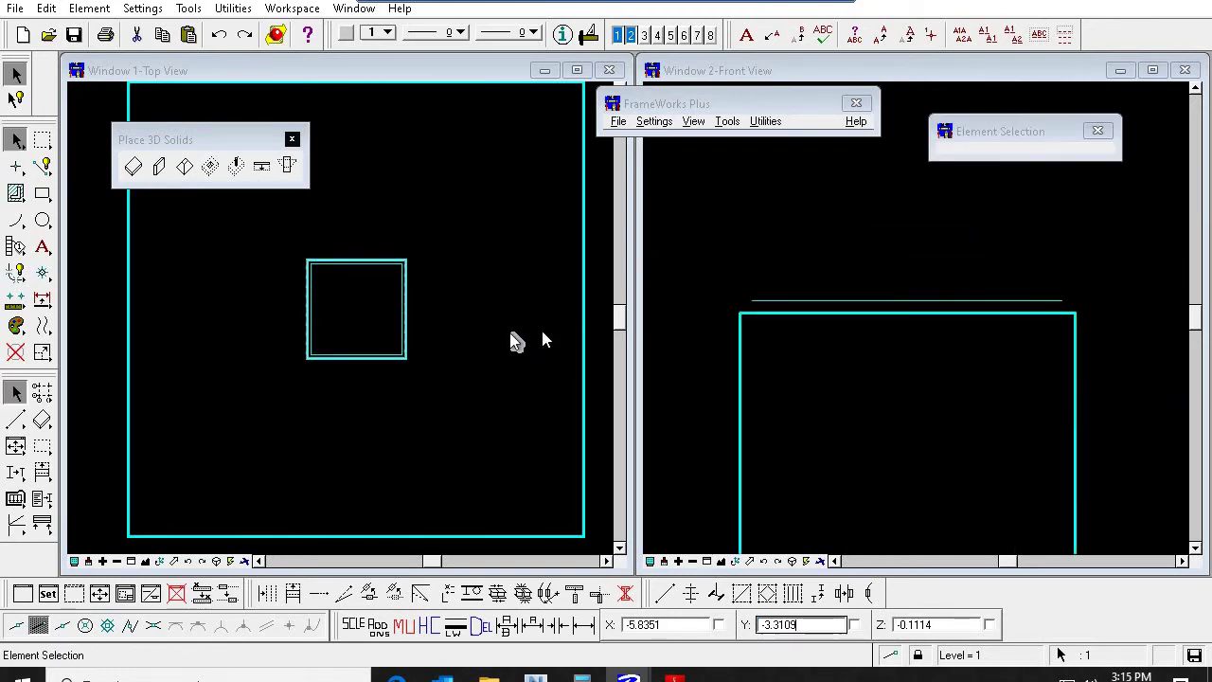
pyautogui.press('w')
pyautogui.click(398, 224)
pyautogui.click(325, 399)
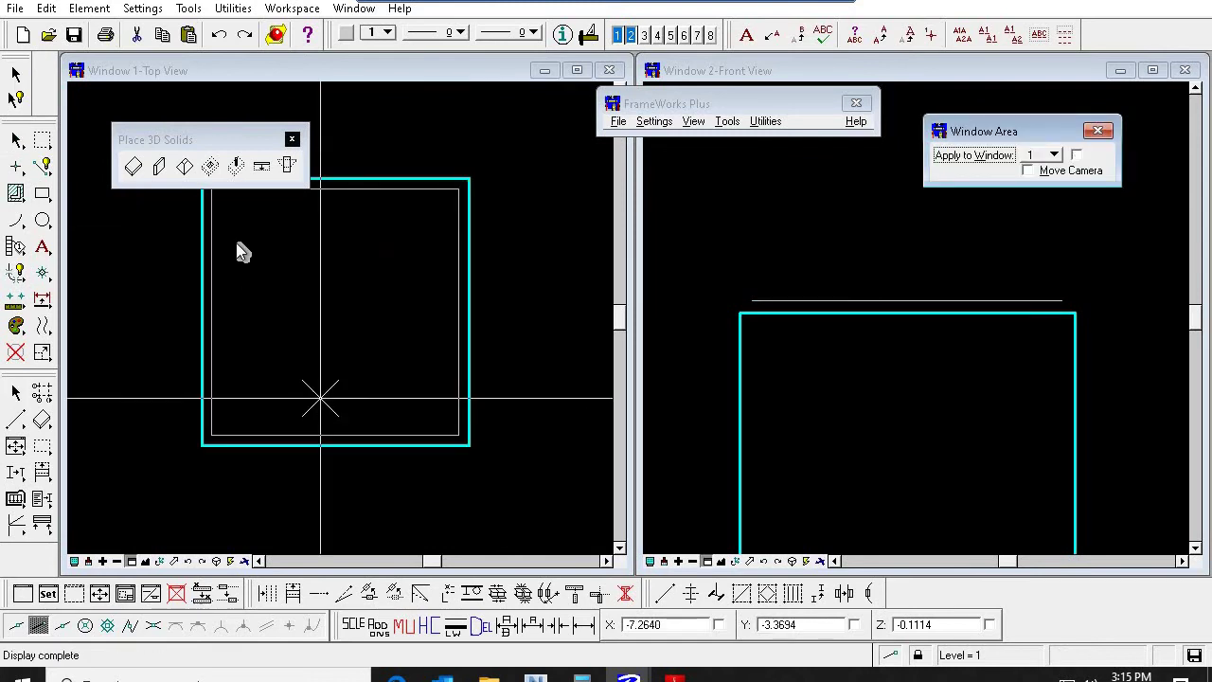
pyautogui.rightClick(239, 245)
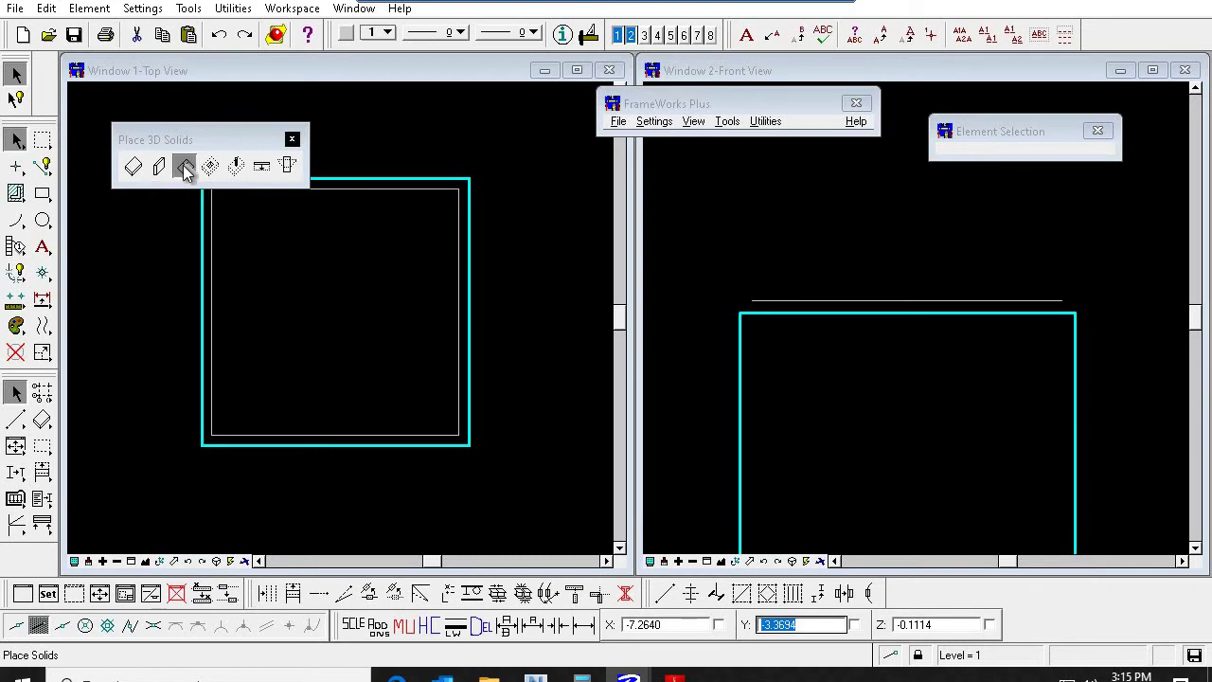
pyautogui.click(183, 165)
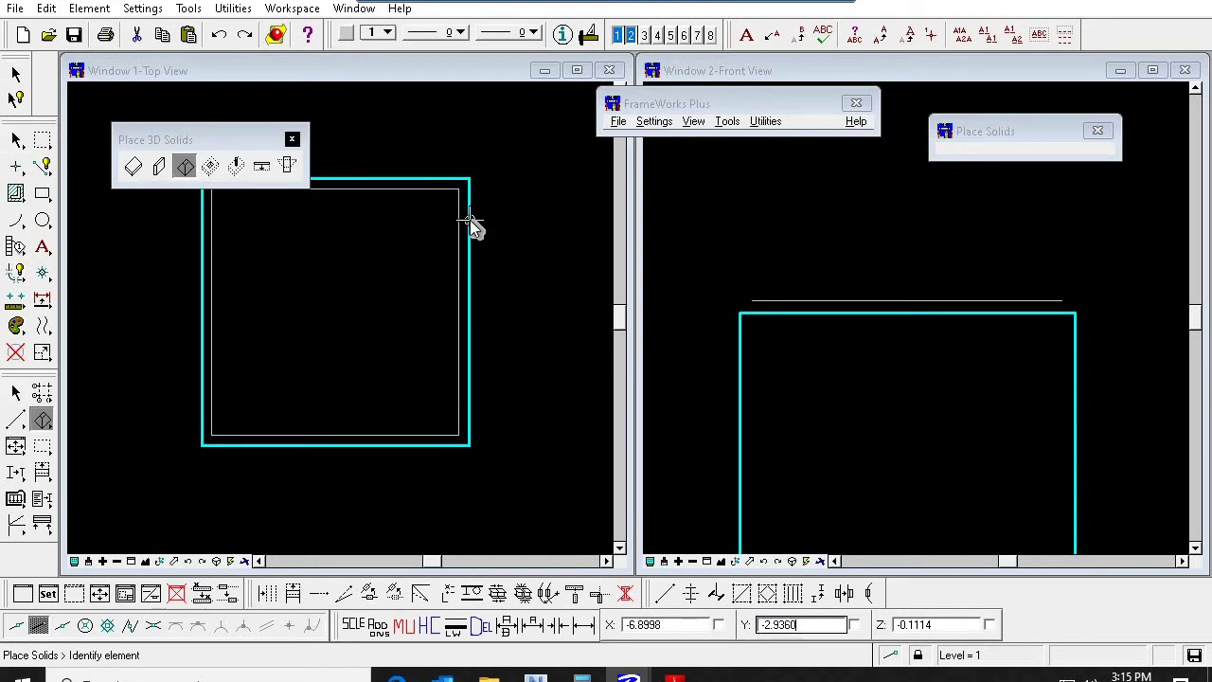
pyautogui.click(470, 220)
pyautogui.click(463, 238)
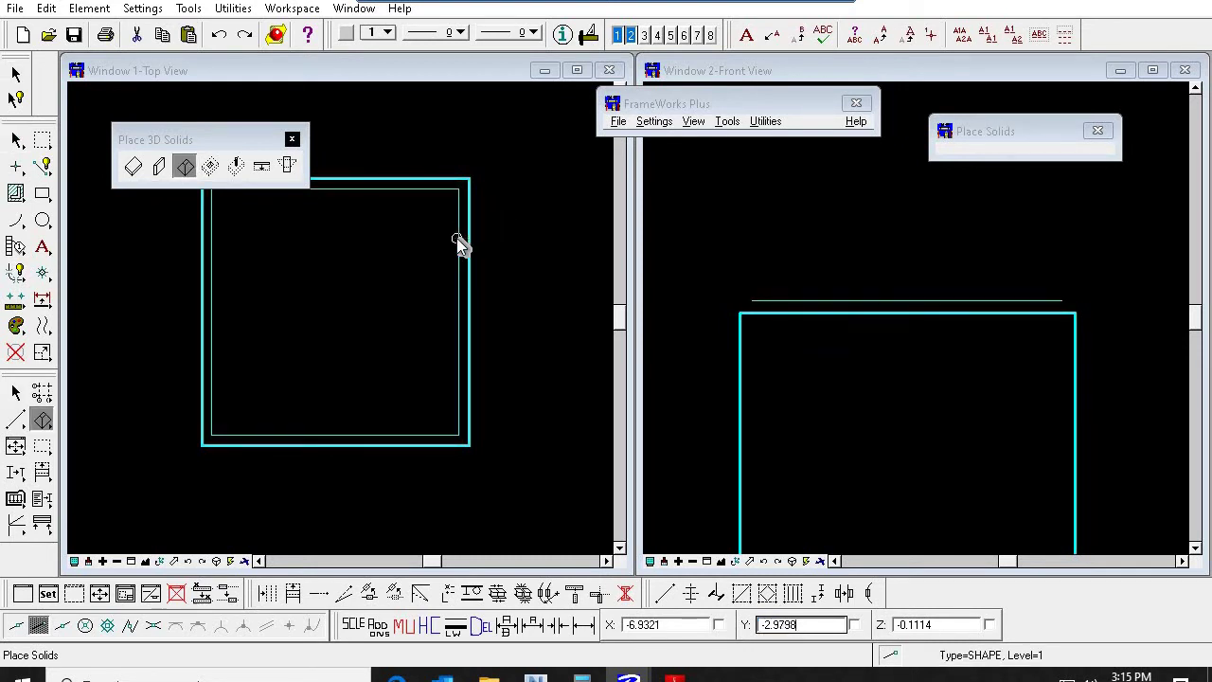
pyautogui.click(502, 230)
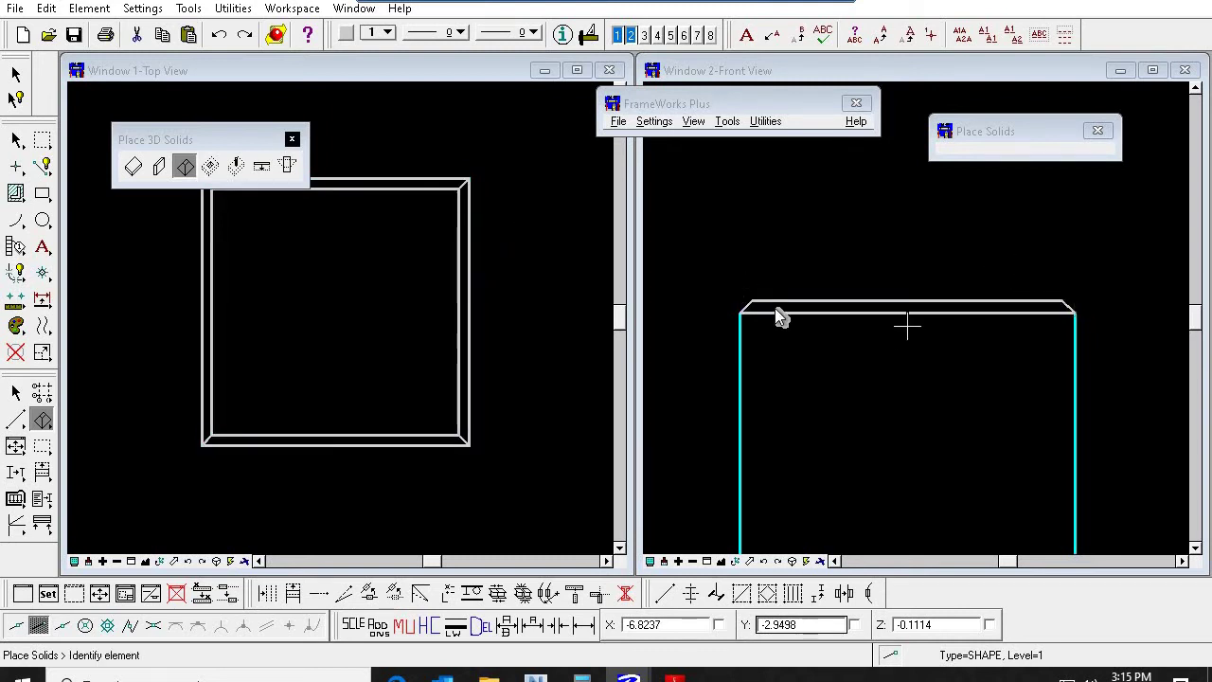
# Step: Check the complete footing in the Front view and enlarged in the Top view
pyautogui.click(17, 396)
pyautogui.scroll(-1, 431, 303)
pyautogui.click(426, 301)
pyautogui.click(866, 284)
pyautogui.click(977, 348)
pyautogui.click(322, 317)
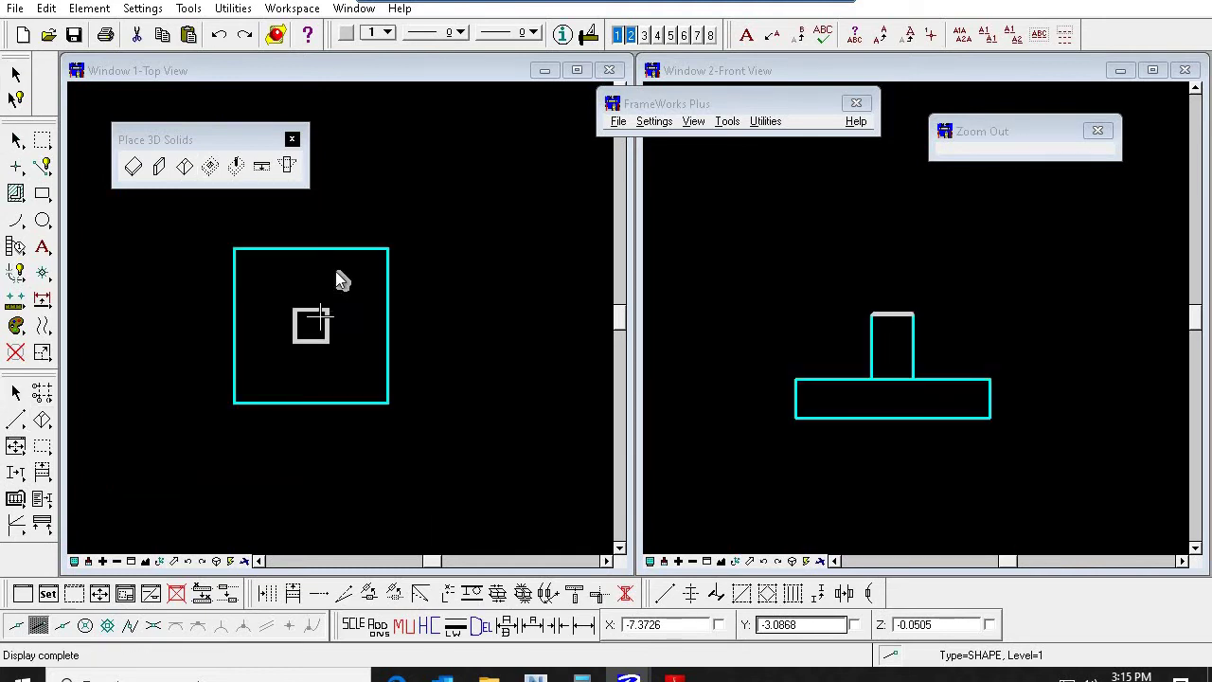
pyautogui.rightClick(336, 271)
pyautogui.press('F9')
pyautogui.click(373, 210)
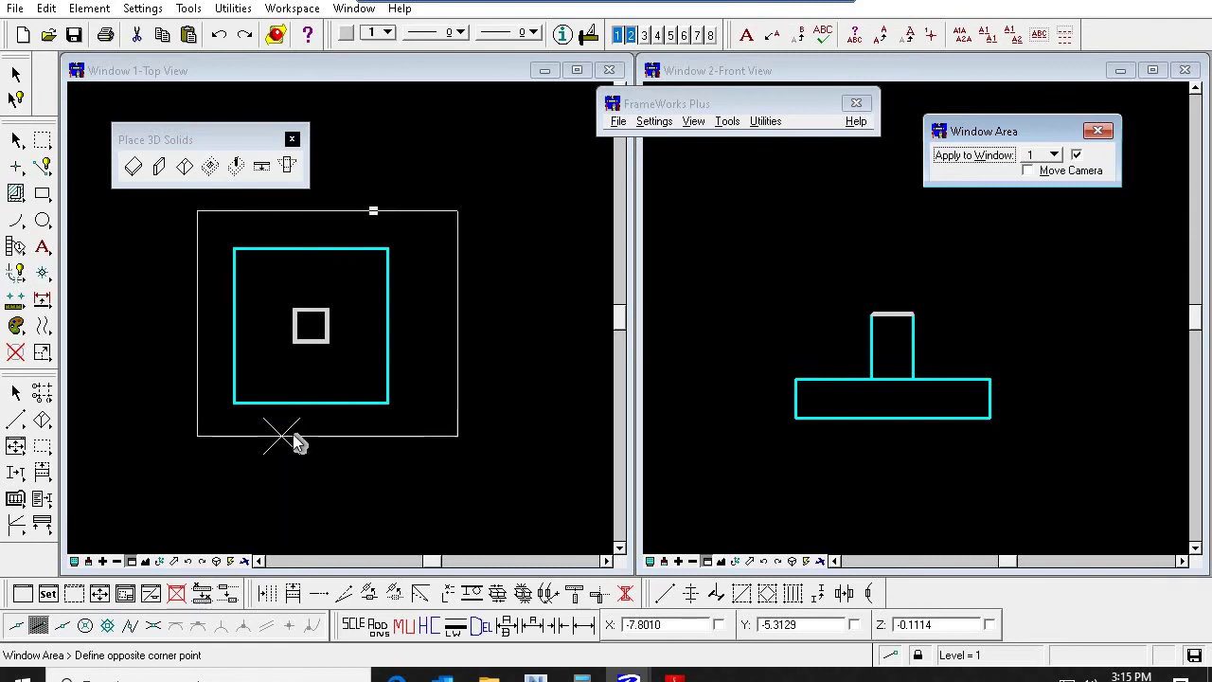
pyautogui.click(291, 432)
pyautogui.rightClick(293, 429)
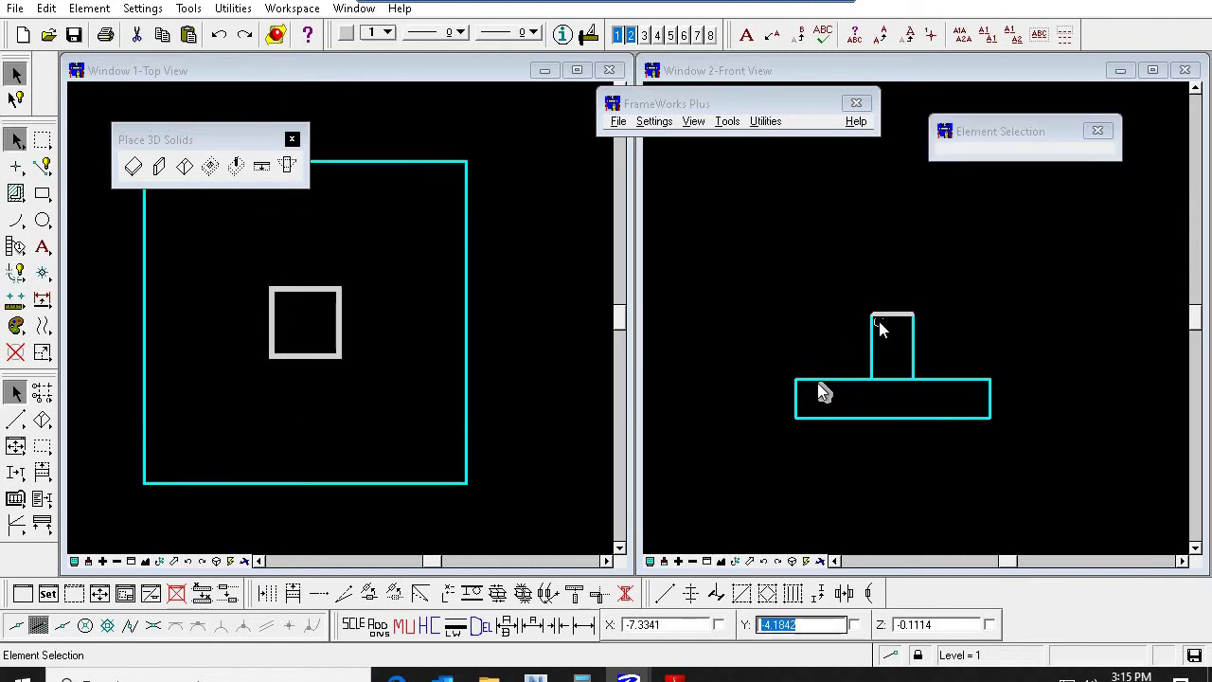
# Step: Show Window 2 in the Isometric view and inspect the footing with Filled Hidden Line rendering
pyautogui.click(706, 561)
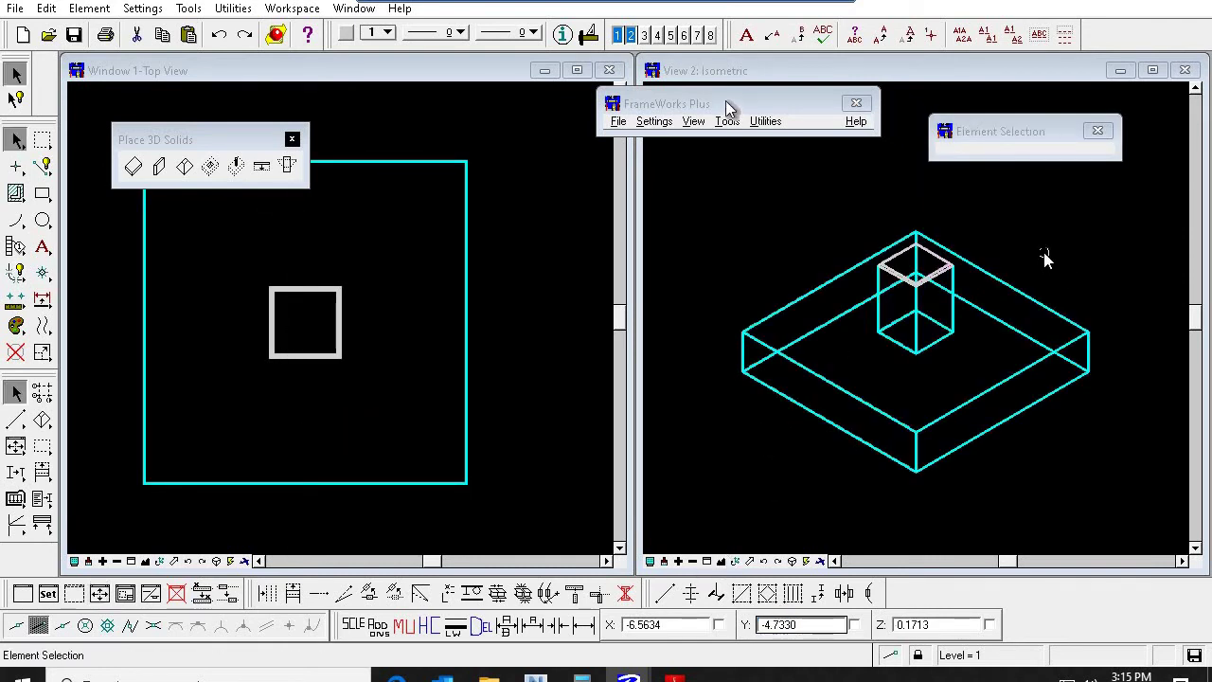
pyautogui.click(653, 71)
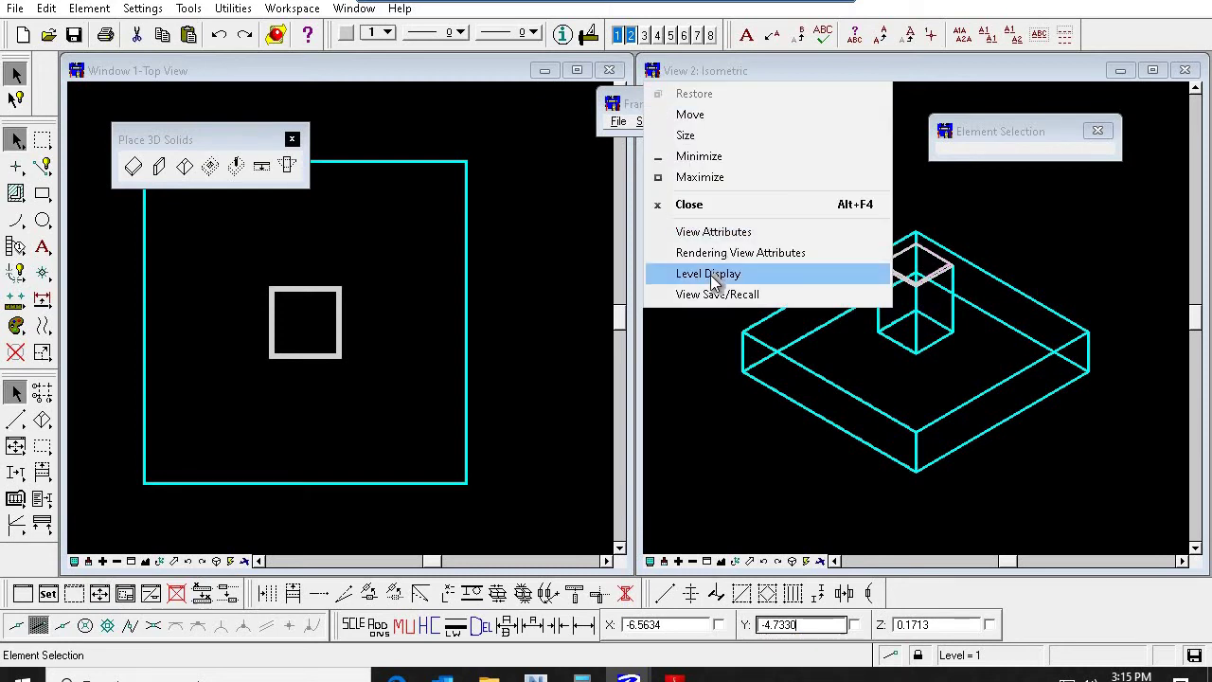
pyautogui.click(711, 253)
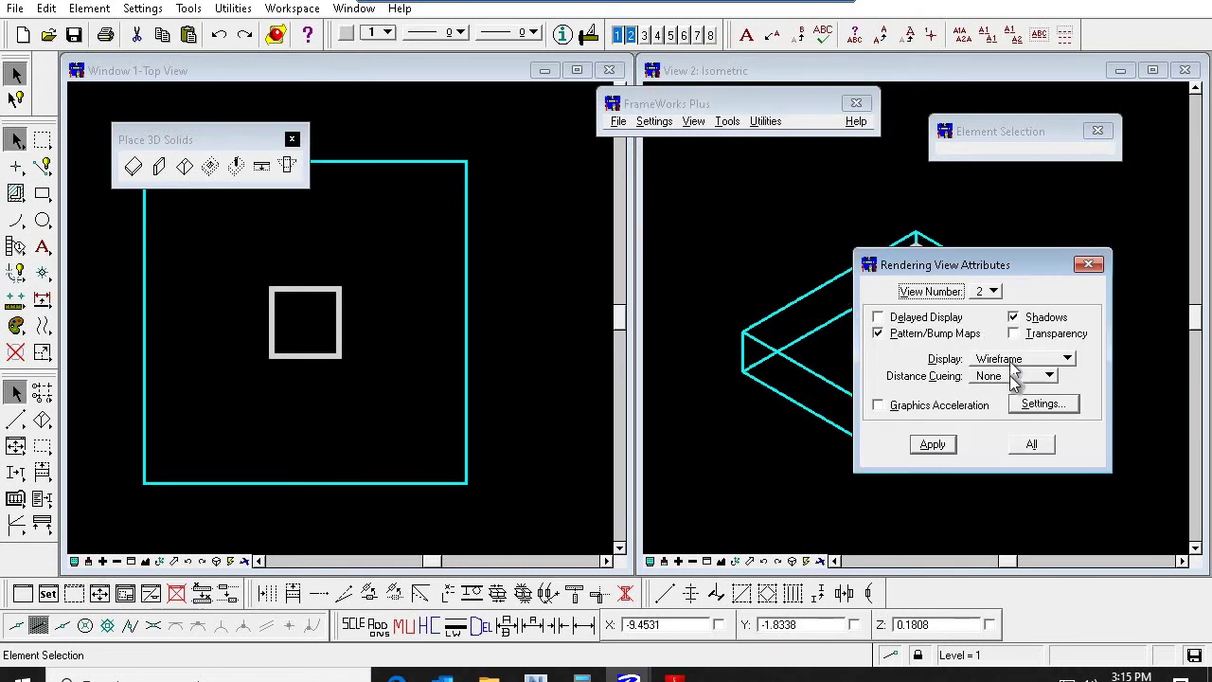
pyautogui.click(1022, 359)
pyautogui.click(1015, 406)
pyautogui.click(933, 444)
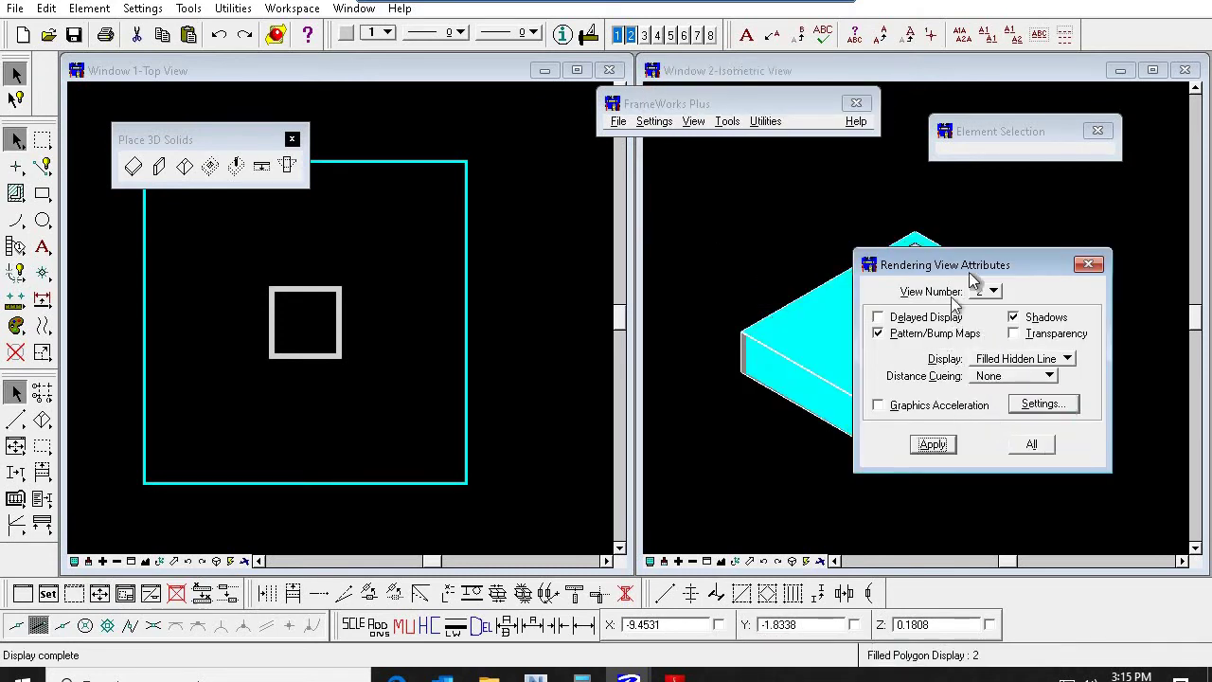
pyautogui.moveTo(974, 272); pyautogui.dragTo(547, 300)
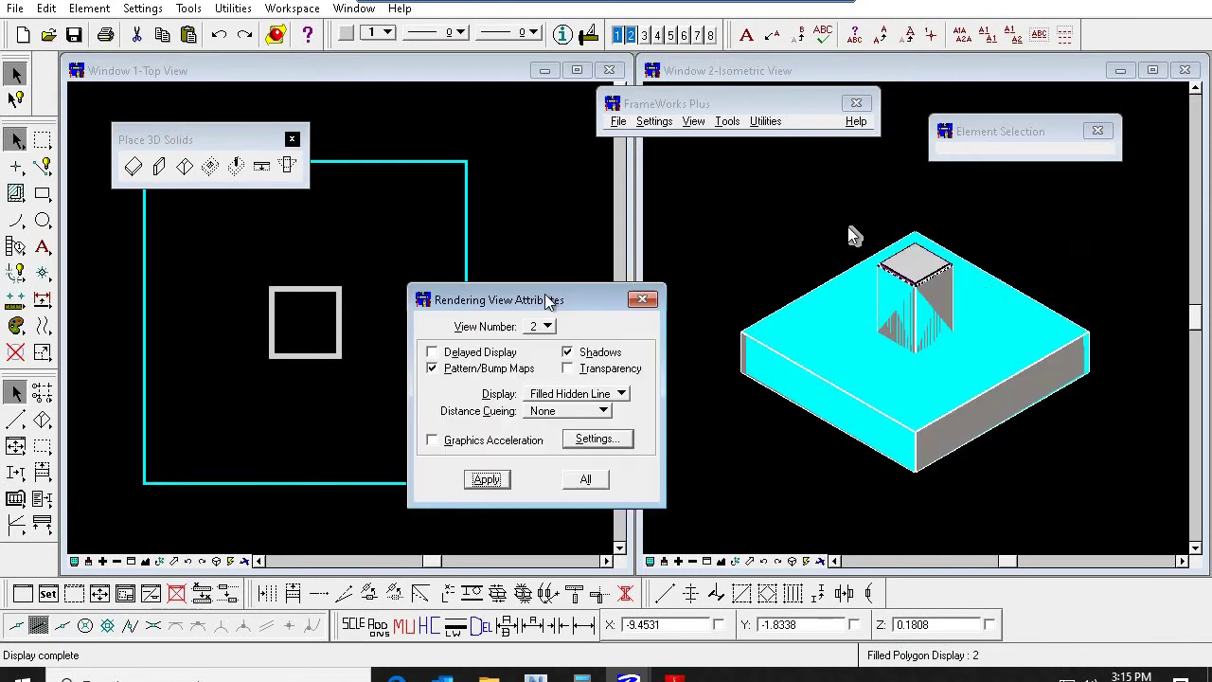
# Step: Return the rendered isometric view of the footing to Wireframe display
pyautogui.click(591, 401)
pyautogui.click(568, 342)
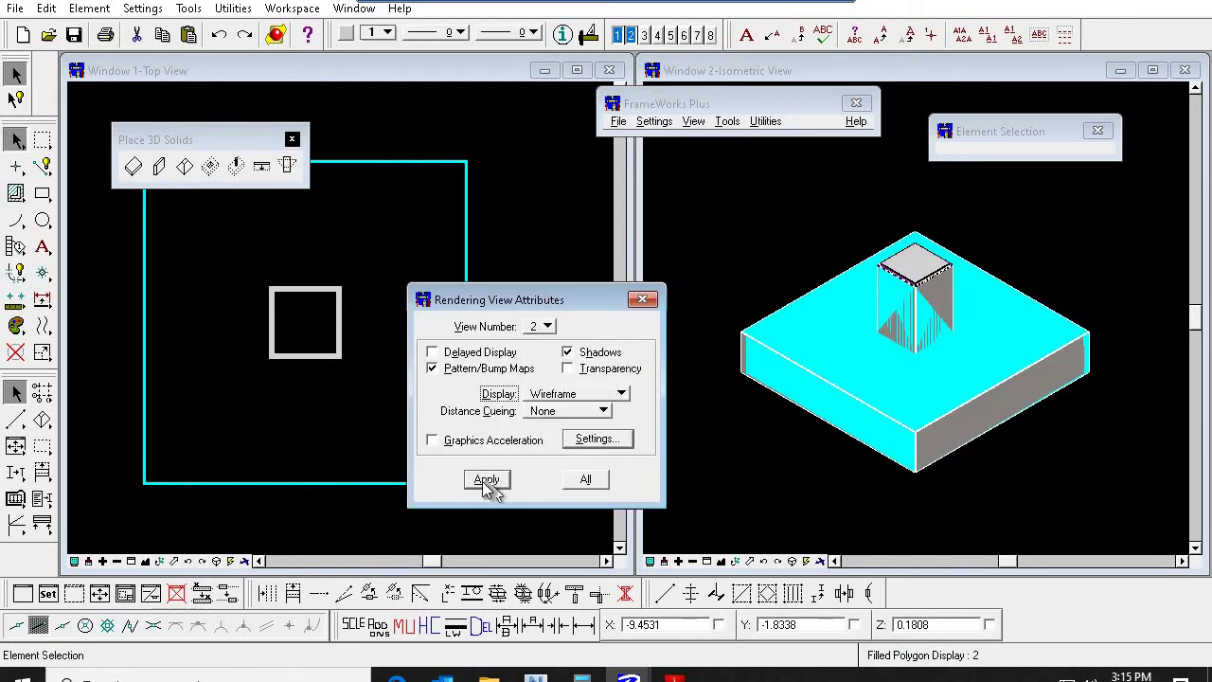
pyautogui.click(485, 480)
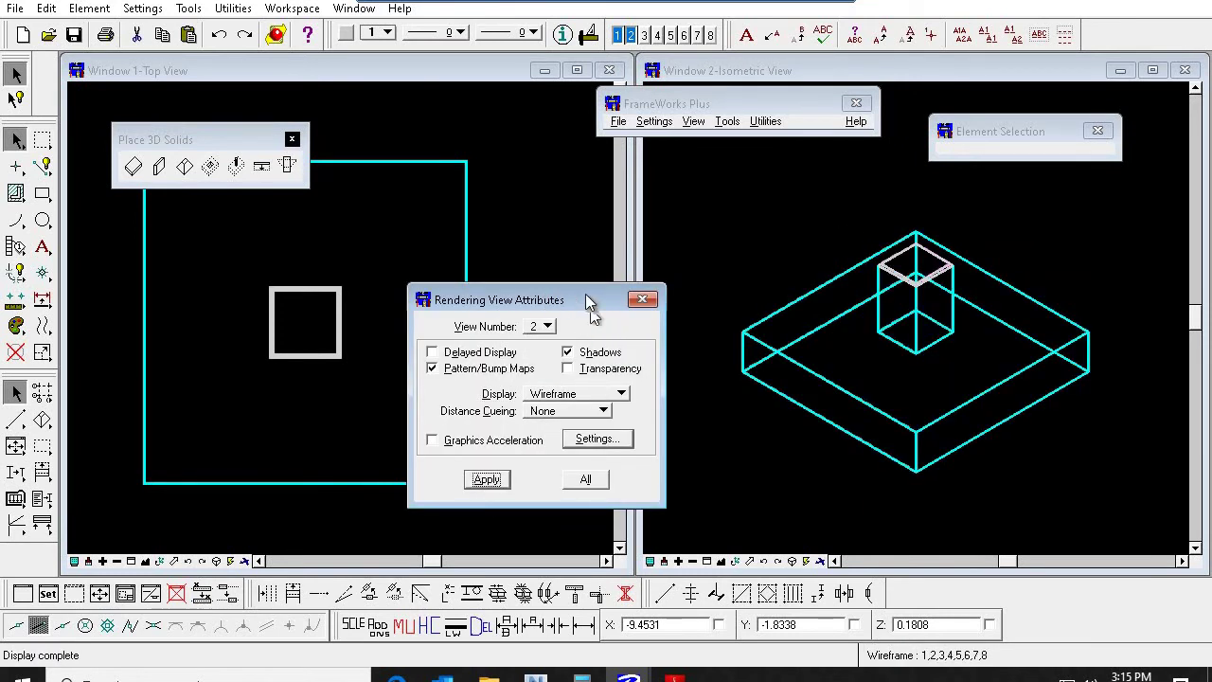
pyautogui.click(644, 300)
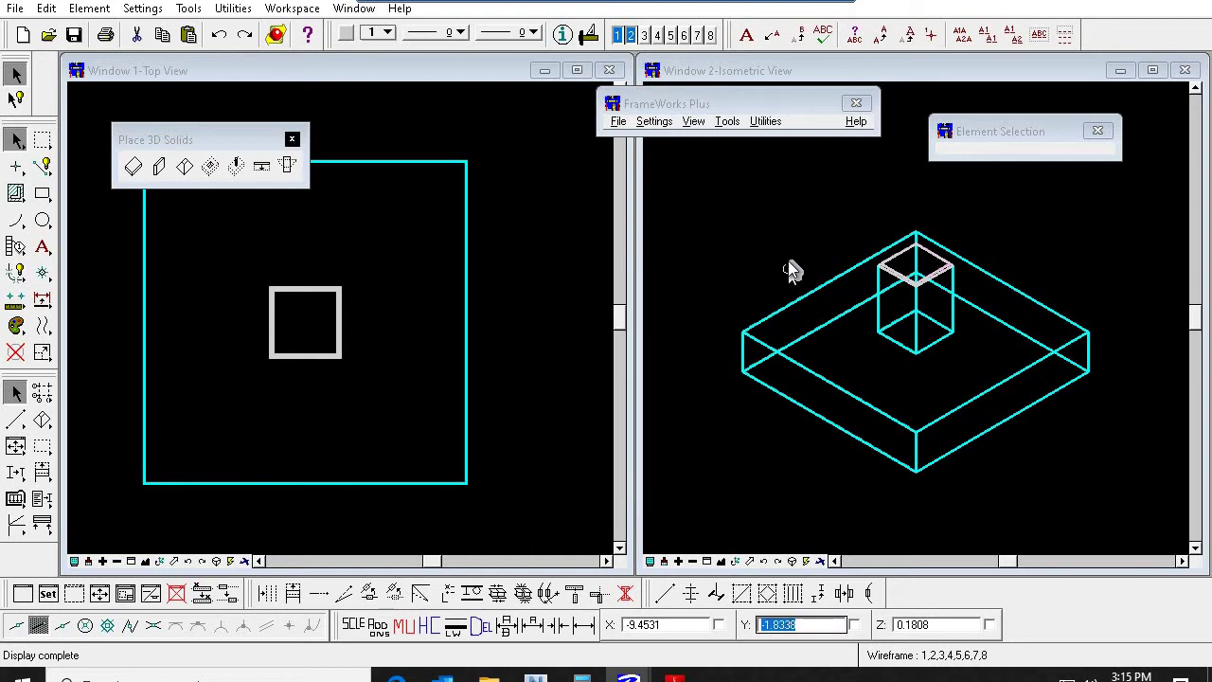
# Step: Rotate both view windows to the Front view
pyautogui.click(158, 562)
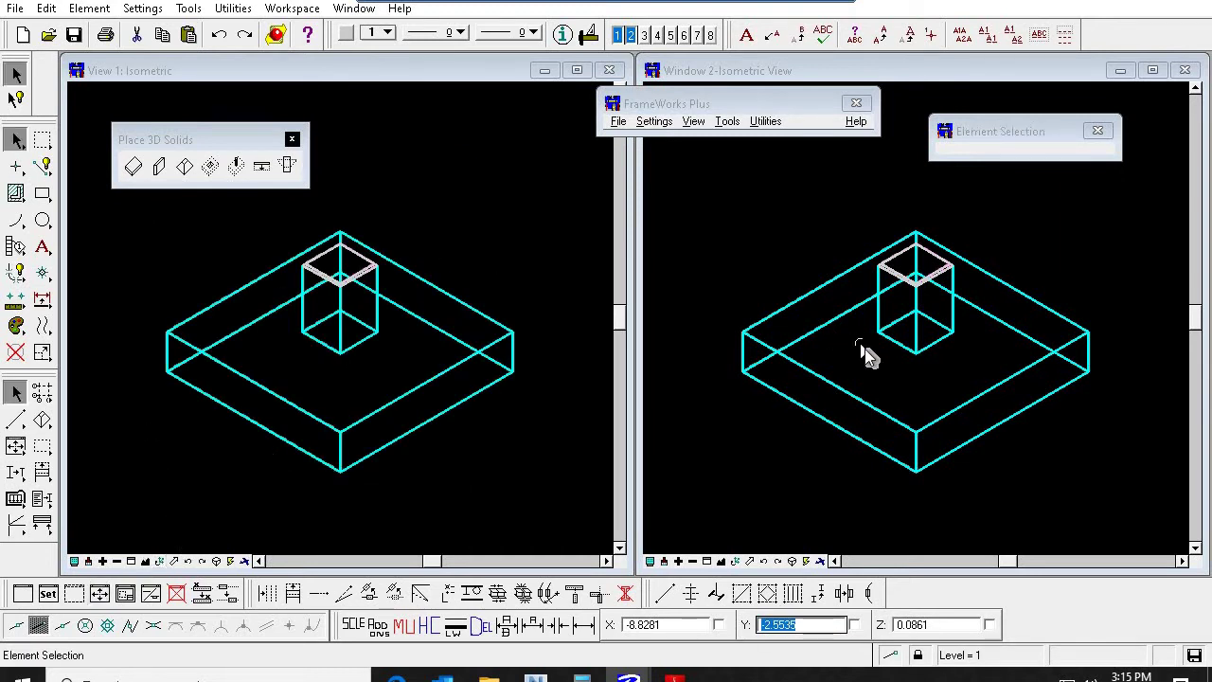
pyautogui.click(159, 562)
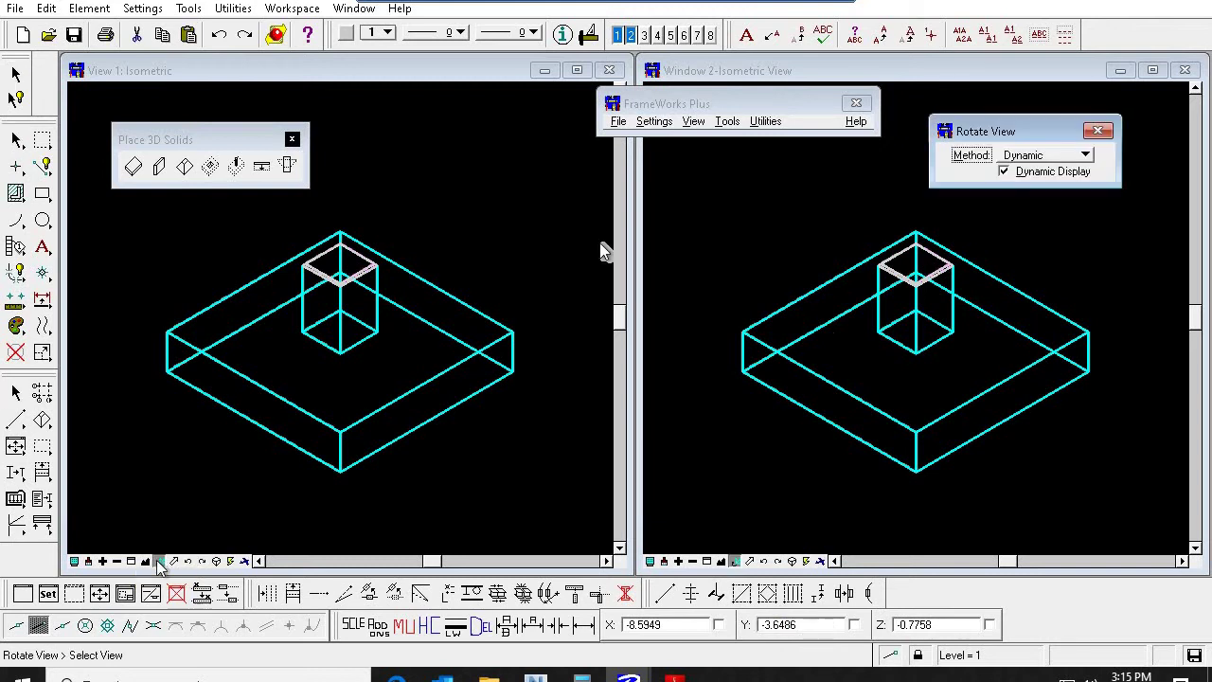
pyautogui.click(1042, 156)
pyautogui.click(1023, 202)
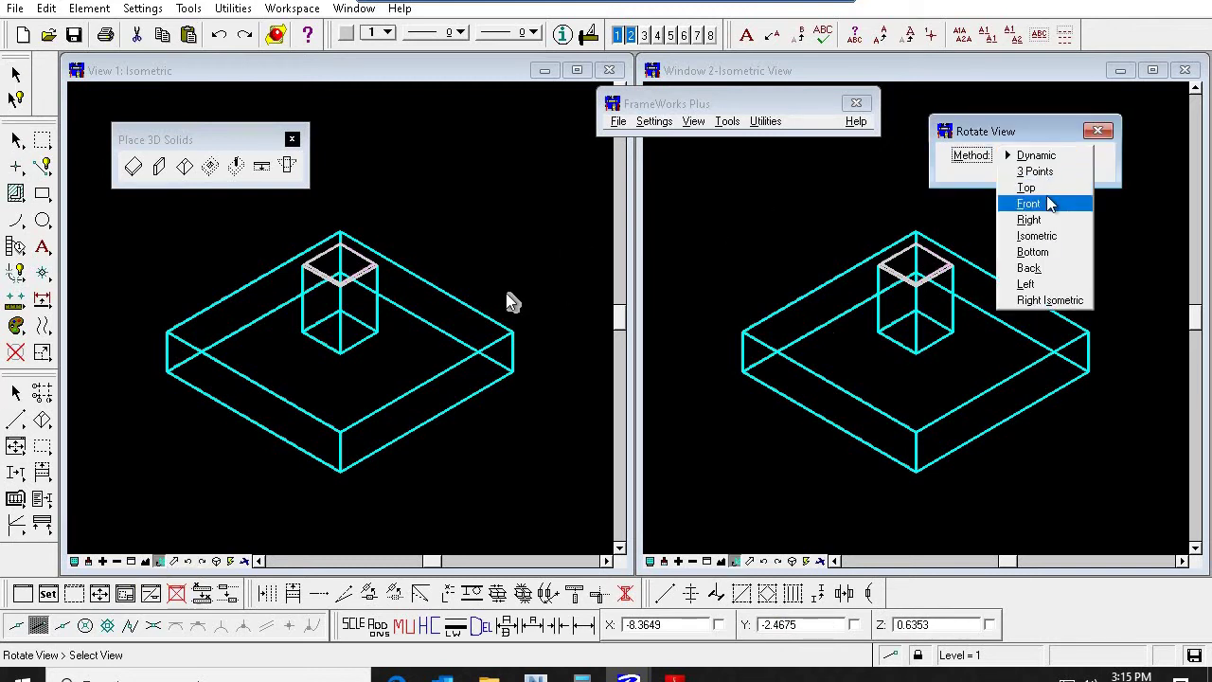
pyautogui.click(472, 312)
pyautogui.click(949, 324)
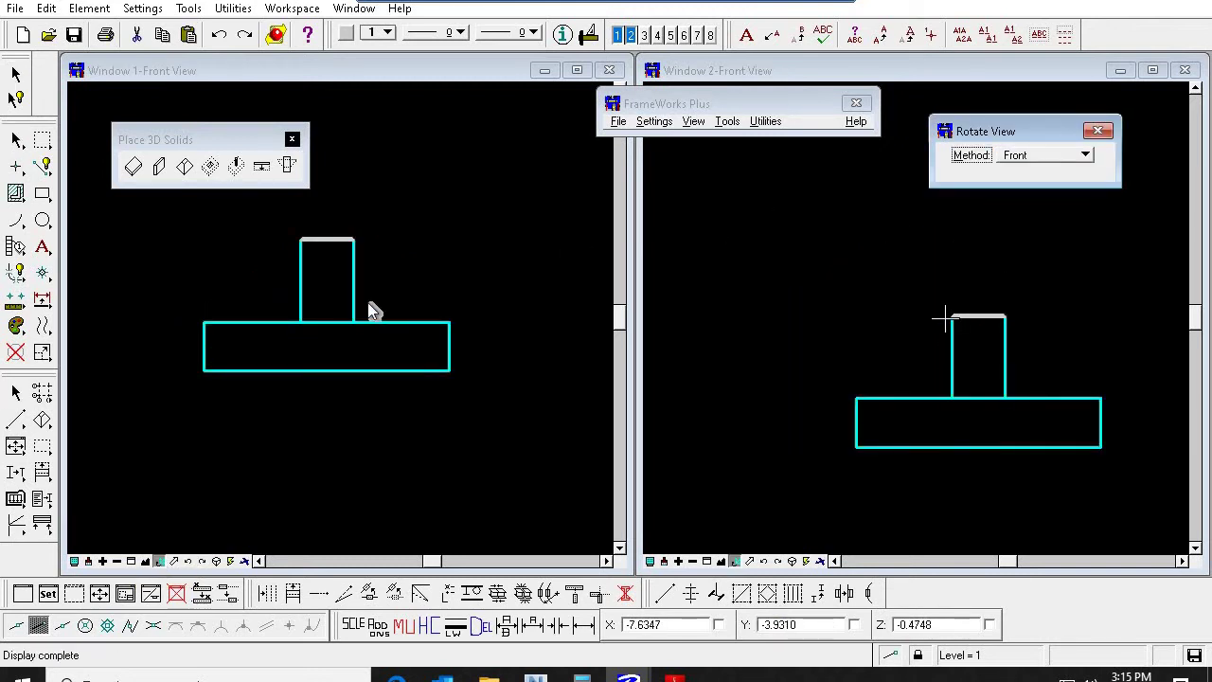
# Step: Set Window 1 to the Top view, zoomed out to leave free space beside the square footing
pyautogui.click(1012, 154)
pyautogui.click(1018, 132)
pyautogui.click(445, 360)
pyautogui.scroll(-1, 467, 328)
pyautogui.scroll(-1, 435, 329)
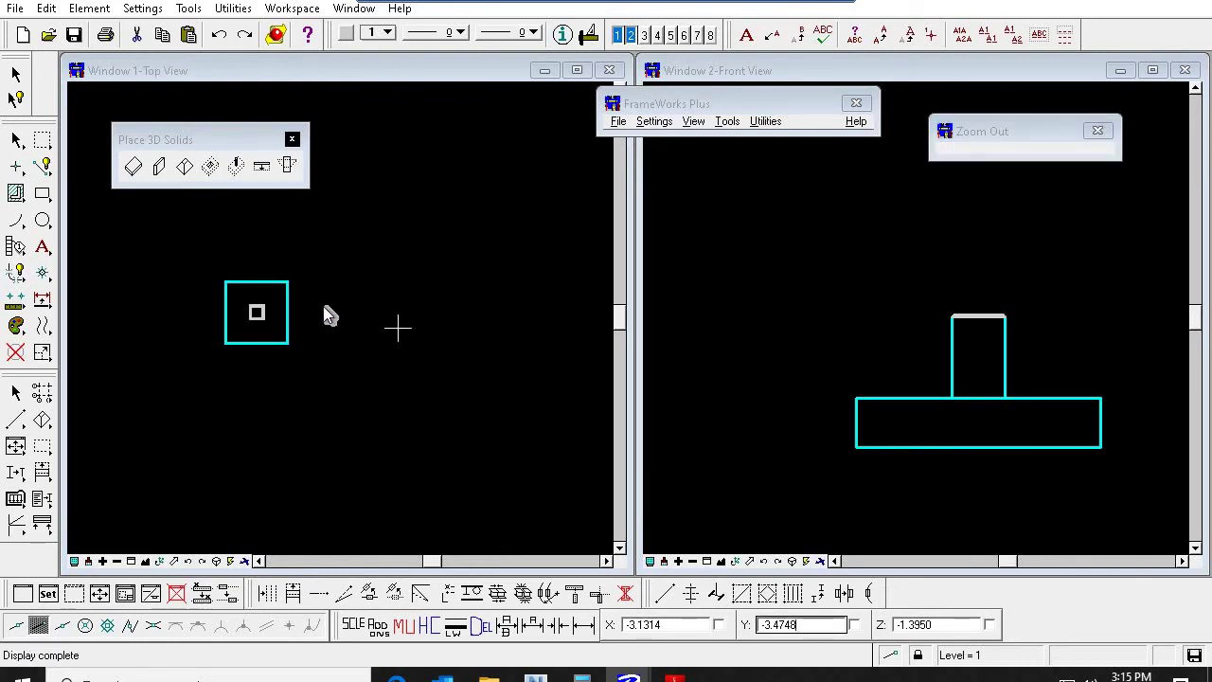
pyautogui.rightClick(326, 310)
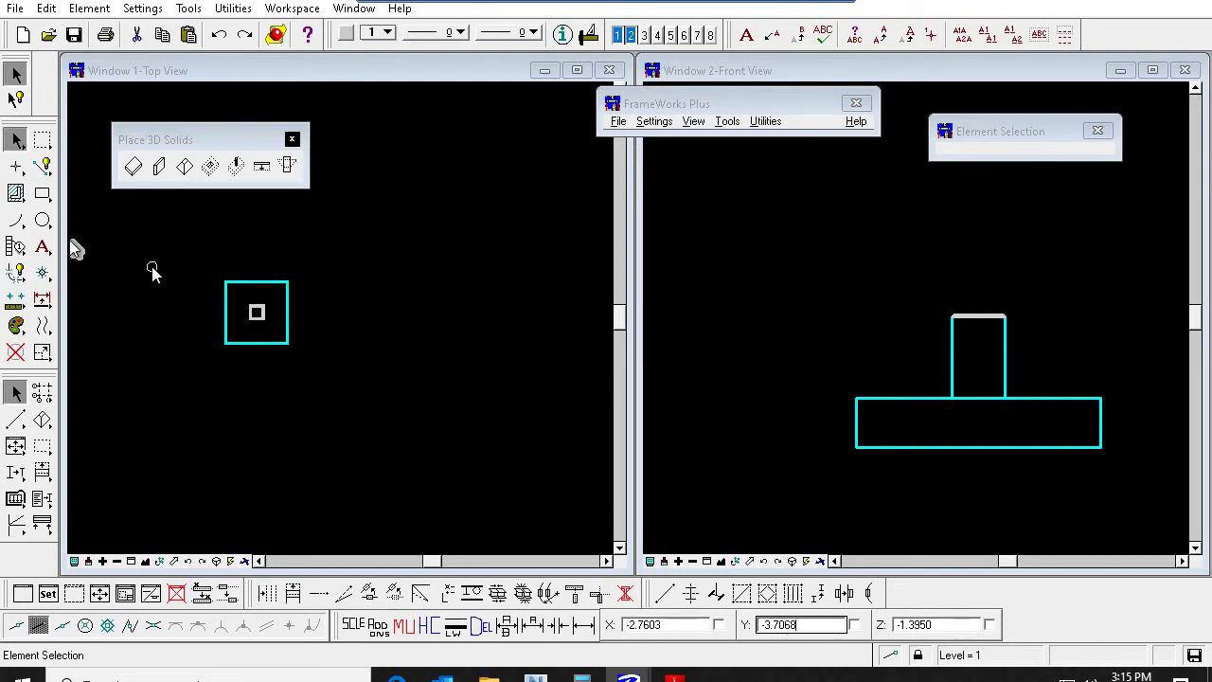
# Step: Place an inscribed regular polygon with 8 edges and a 3.5 radius beside the square footing in the Top view
pyautogui.click(43, 195)
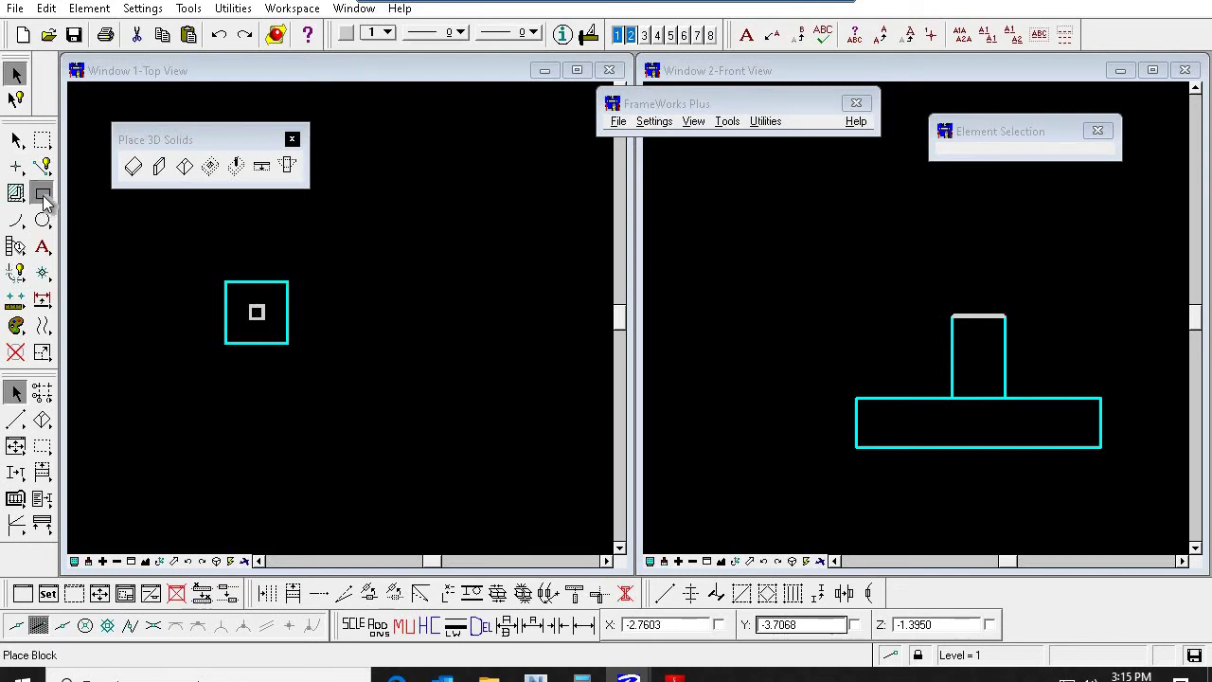
pyautogui.moveTo(237, 209); pyautogui.dragTo(481, 135)
pyautogui.click(486, 137)
pyautogui.moveTo(1026, 172); pyautogui.dragTo(979, 174)
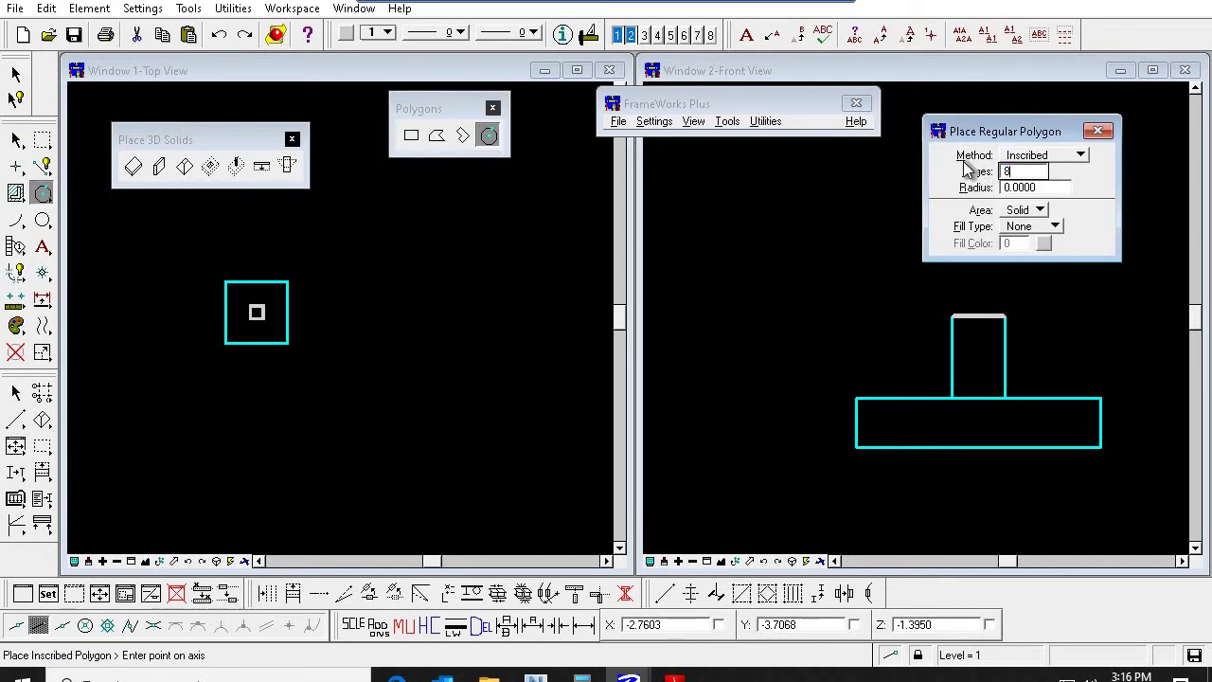
pyautogui.press('Tab')
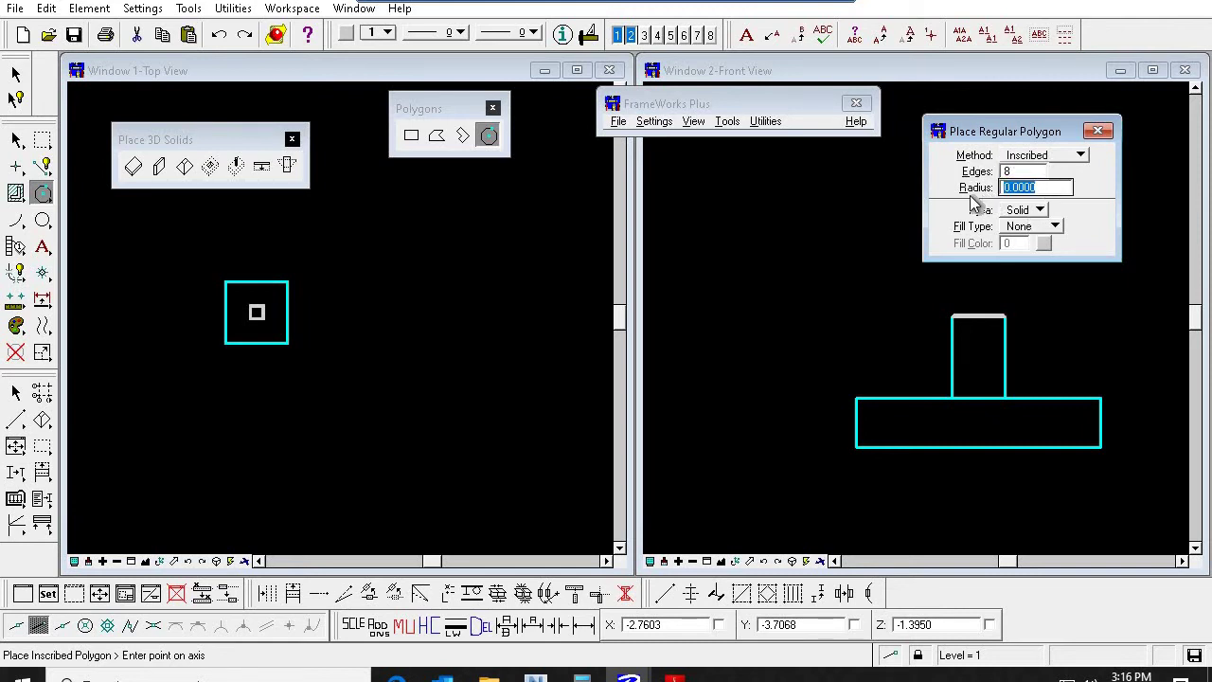
pyautogui.write('3.5')
pyautogui.press('Tab')
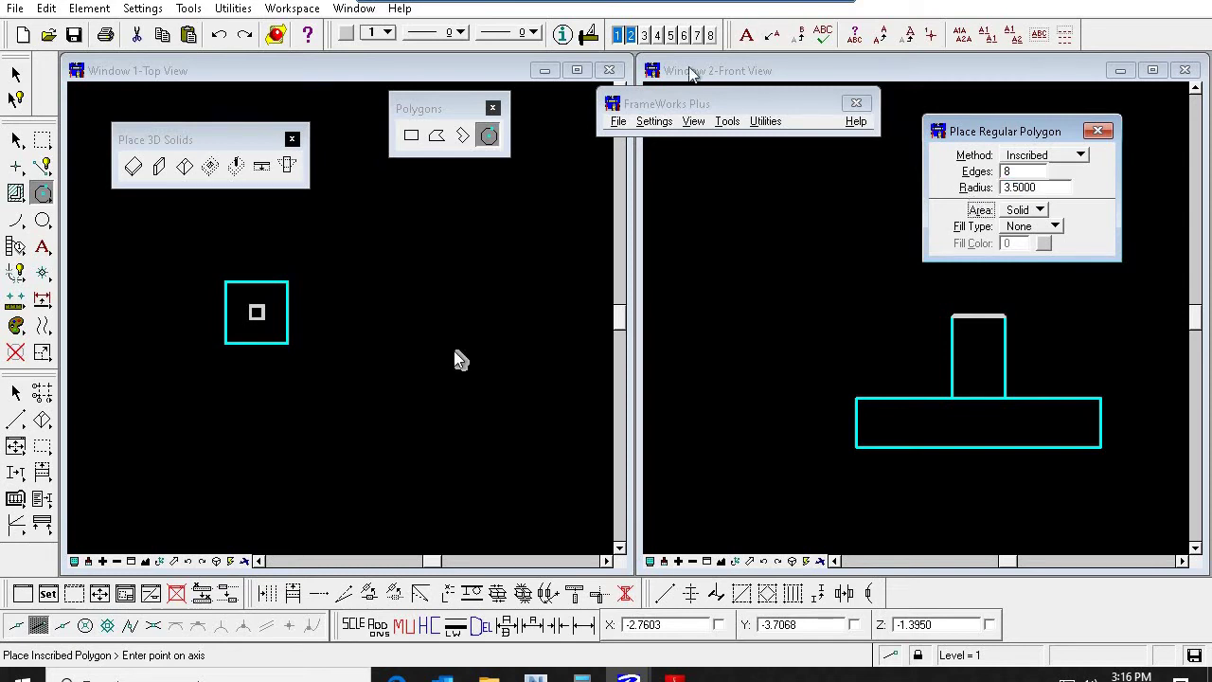
pyautogui.click(422, 330)
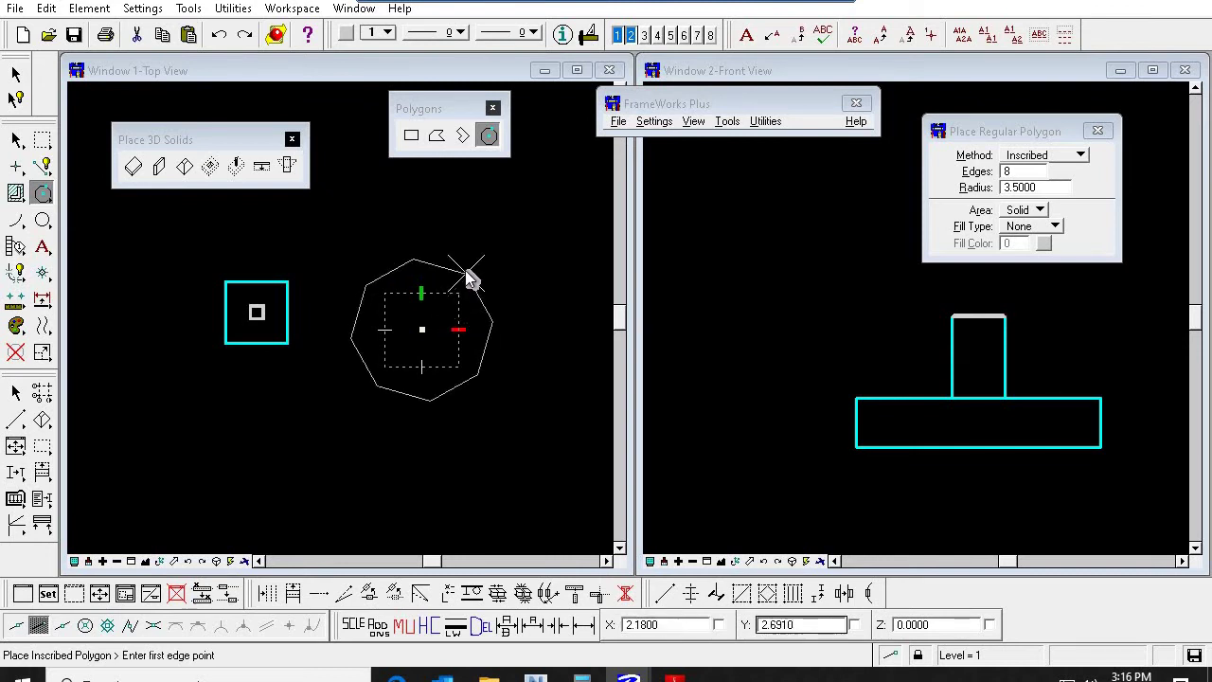
pyautogui.click(461, 323)
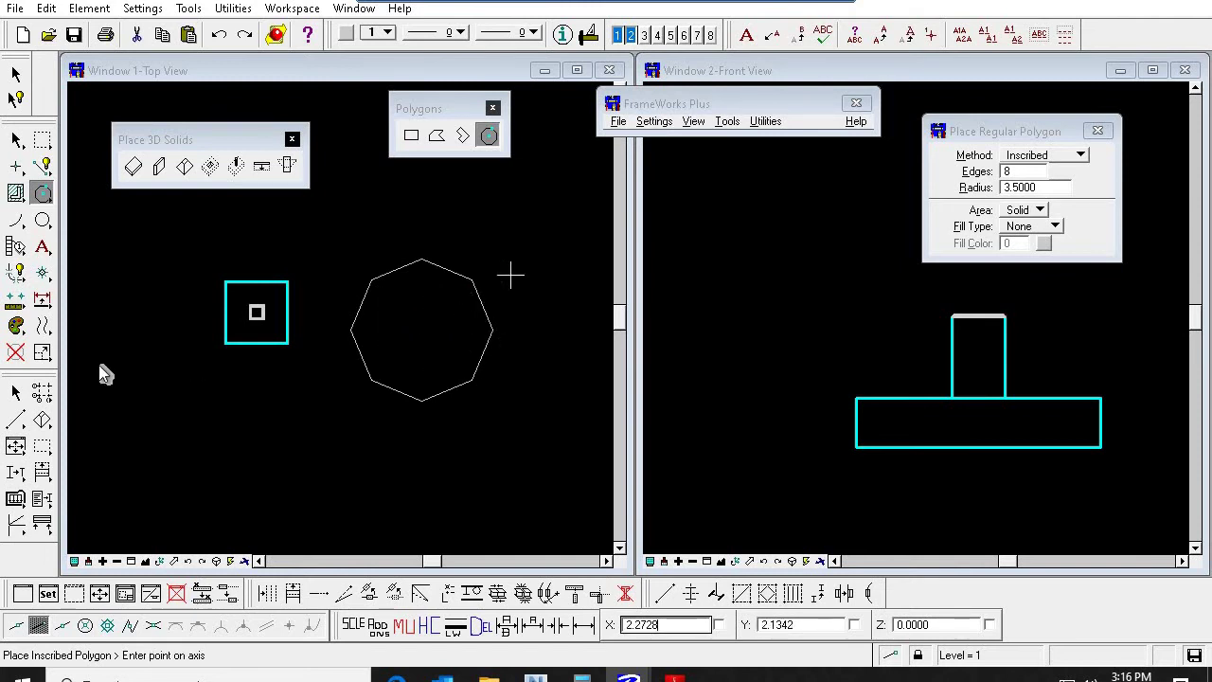
# Step: Draw a horizontal reference line from the octagon's lowest vertex, extending past its right side
pyautogui.click(17, 393)
pyautogui.press('F2')
pyautogui.click(492, 219)
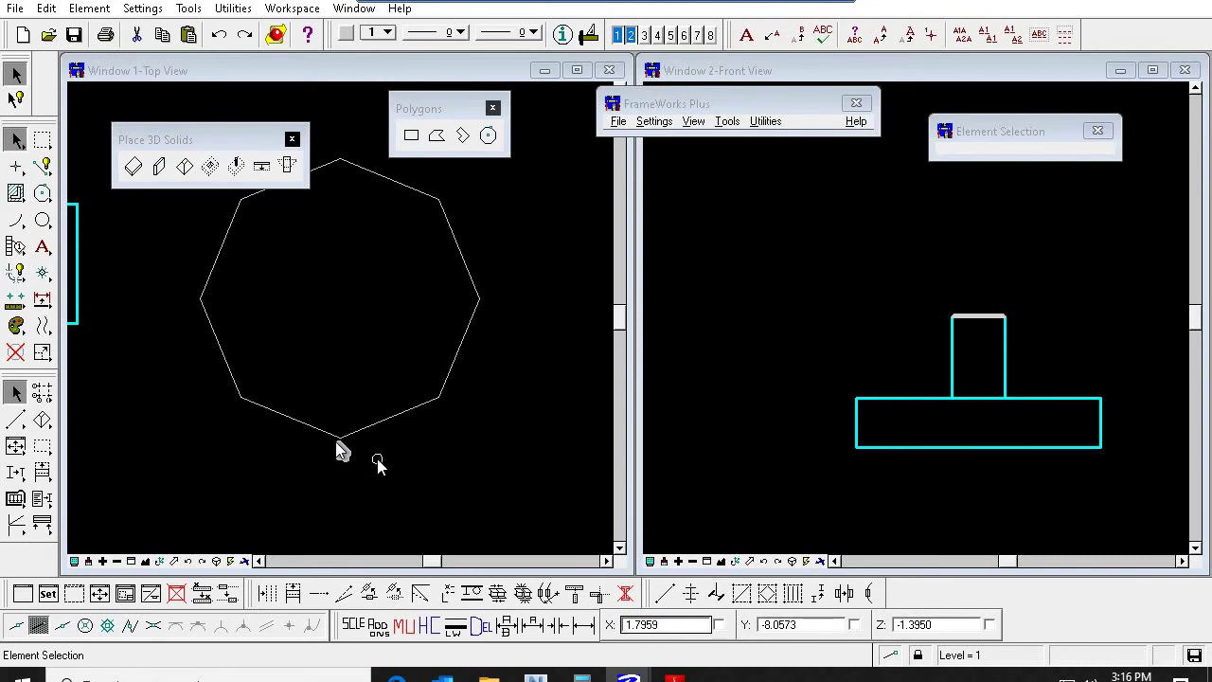
pyautogui.press('p')
pyautogui.press('l')
pyautogui.middleClick(342, 439)
pyautogui.click(341, 438)
pyautogui.press('Return')
pyautogui.click(550, 464)
pyautogui.press('Escape')
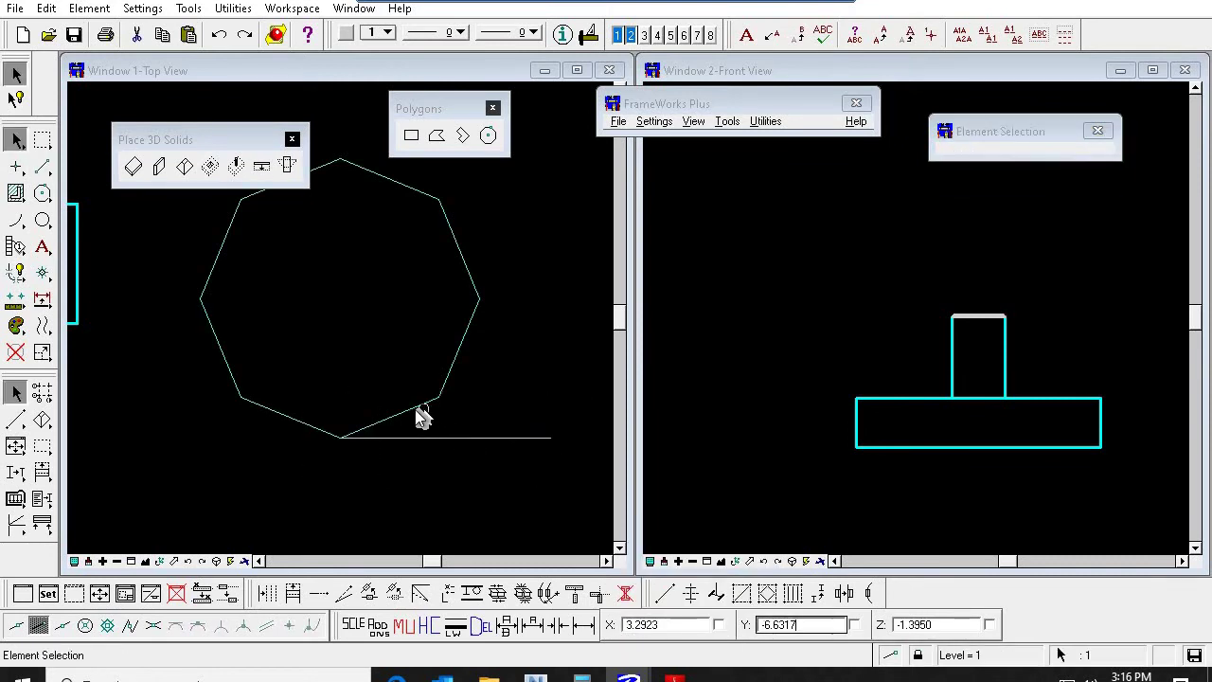
# Step: Rotate the octagon by 3 points about its lowest vertex so that its adjacent edge lies along the horizontal reference line
pyautogui.click(416, 411)
pyautogui.press('r')
pyautogui.press('o')
pyautogui.click(1012, 160)
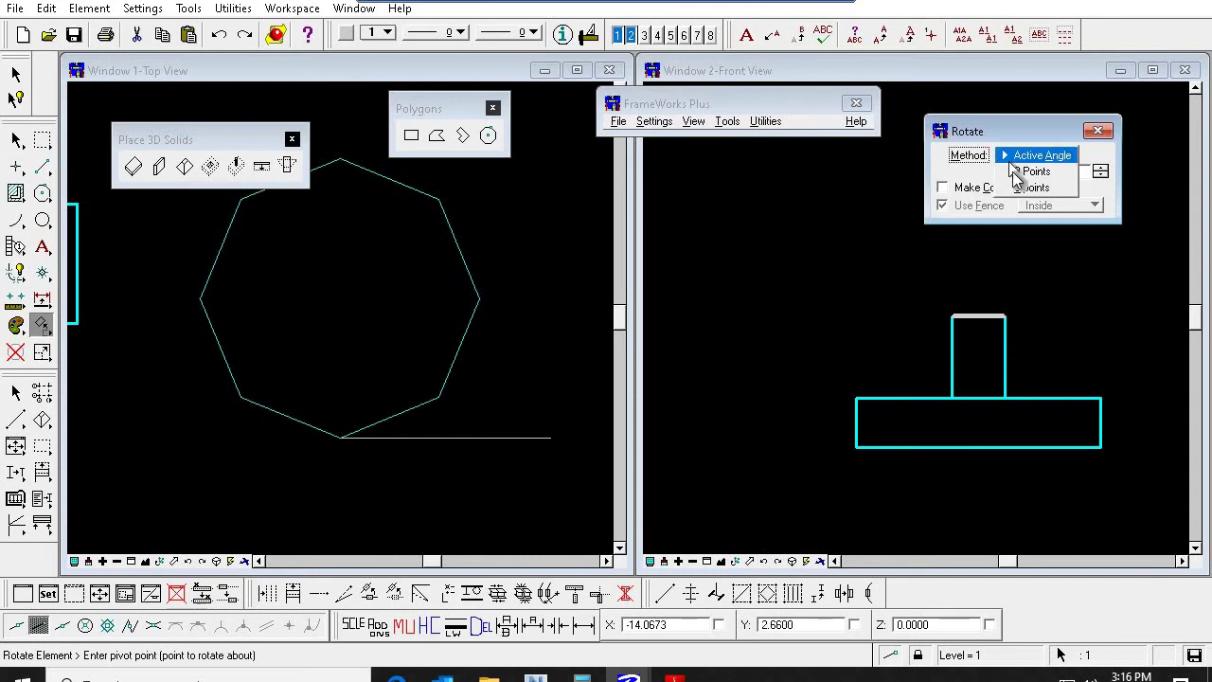
pyautogui.click(1030, 187)
pyautogui.click(352, 432)
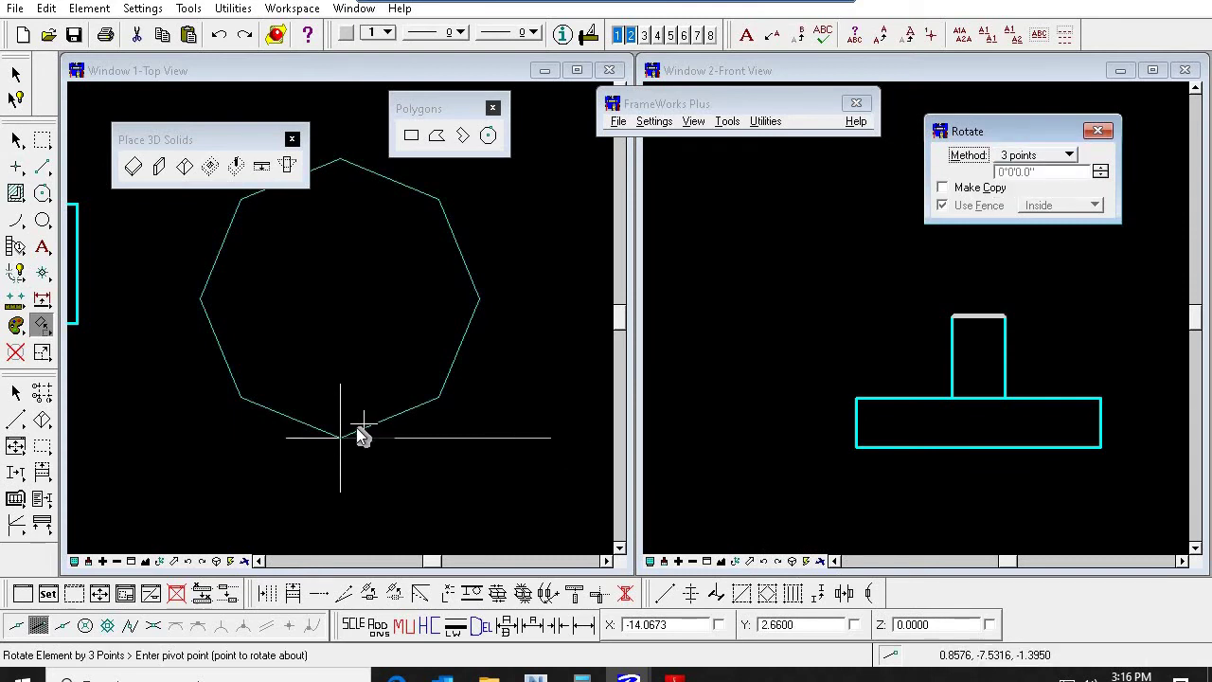
pyautogui.click(514, 437)
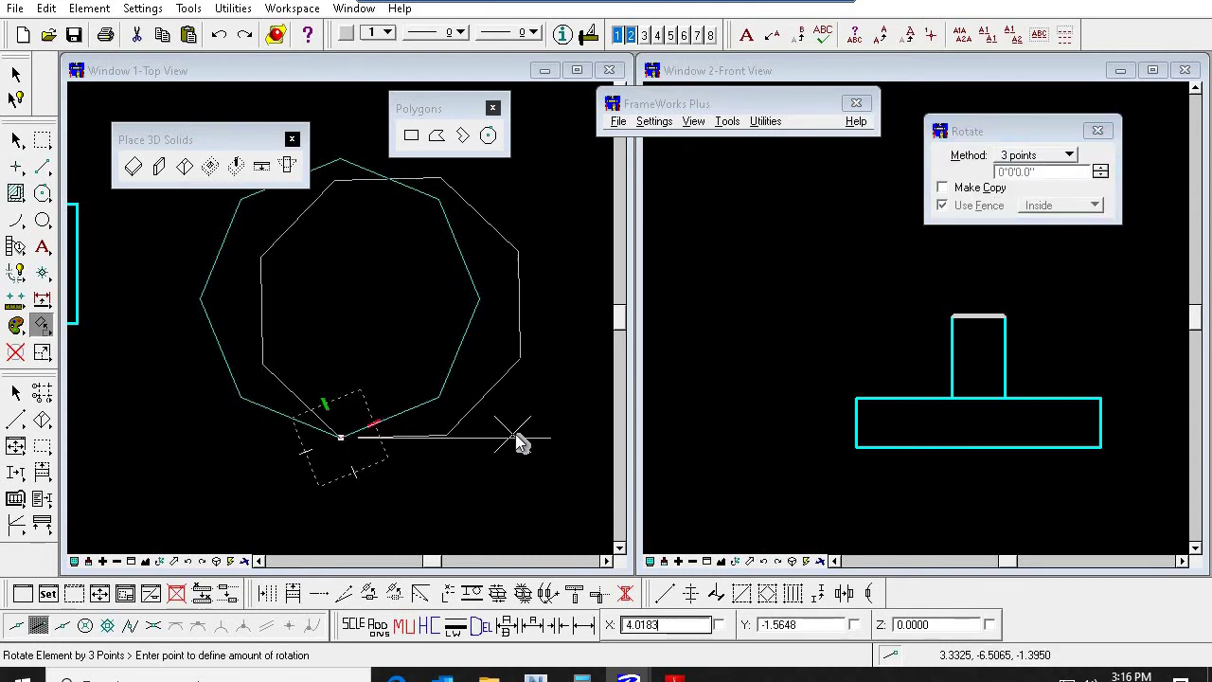
pyautogui.middleClick(518, 442)
pyautogui.click(518, 442)
pyautogui.rightClick(518, 442)
# Step: Delete the horizontal reference line beneath the octagon
pyautogui.press('F5')
pyautogui.click(411, 359)
pyautogui.rightClick(412, 359)
pyautogui.press('Escape')
pyautogui.click(410, 358)
pyautogui.press('Delete')
# Step: Place a 0.6 thick slab on the octagon by Identify Element, with Length and Width unlocked and Top Face as reference
pyautogui.press('F6')
pyautogui.click(341, 191)
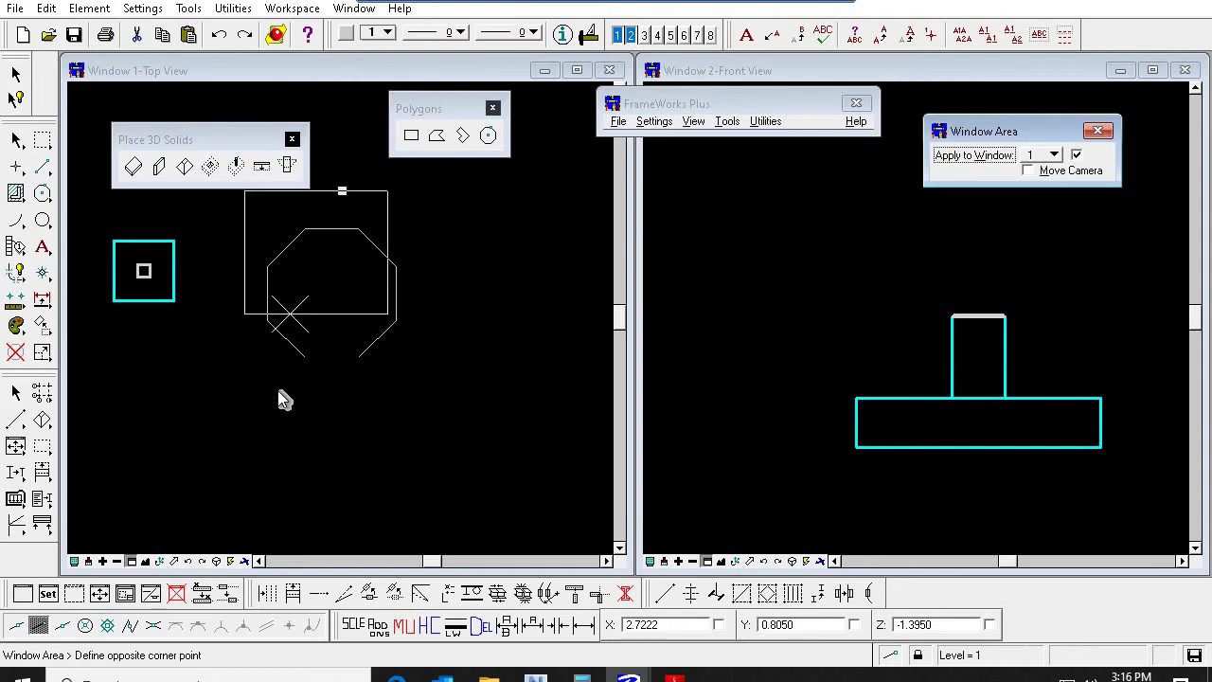
pyautogui.click(290, 425)
pyautogui.rightClick(407, 174)
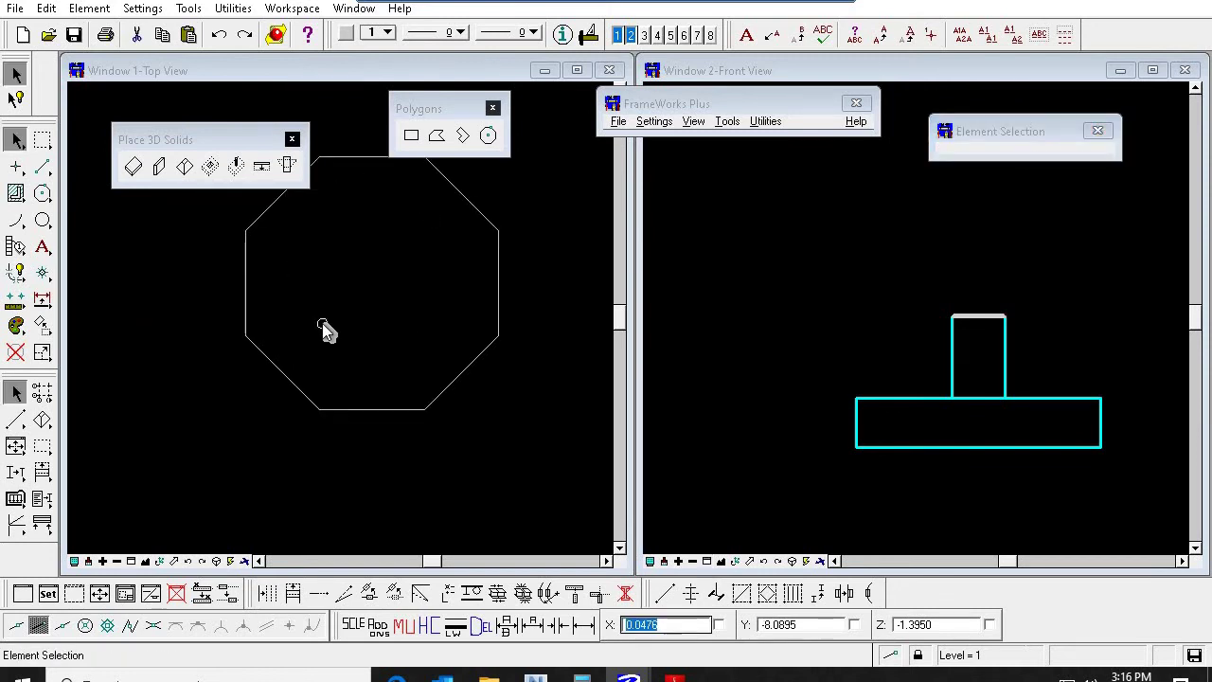
pyautogui.click(42, 422)
pyautogui.click(133, 167)
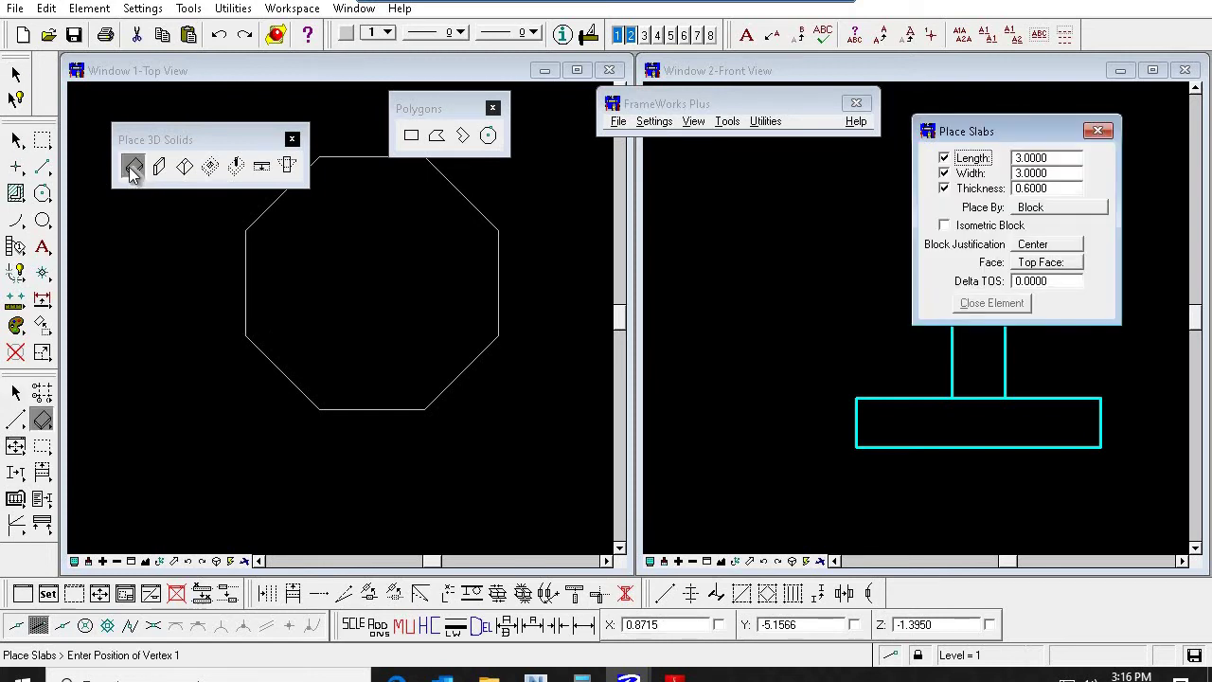
pyautogui.click(944, 158)
pyautogui.click(947, 174)
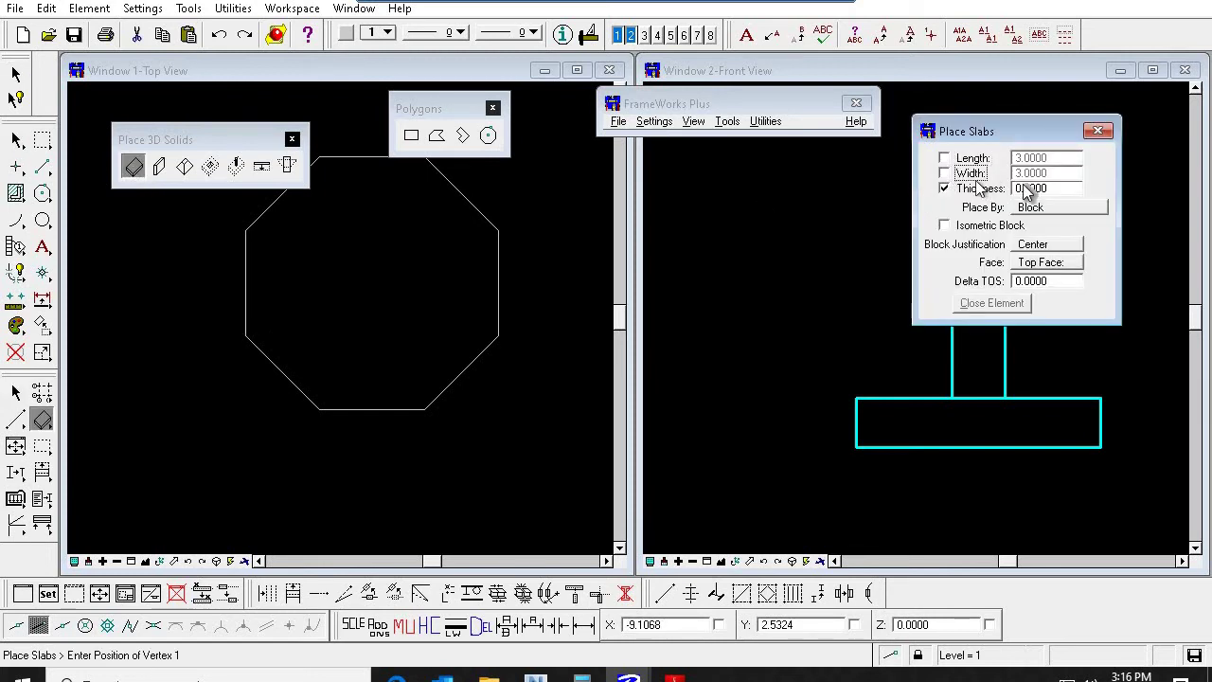
pyautogui.click(1058, 208)
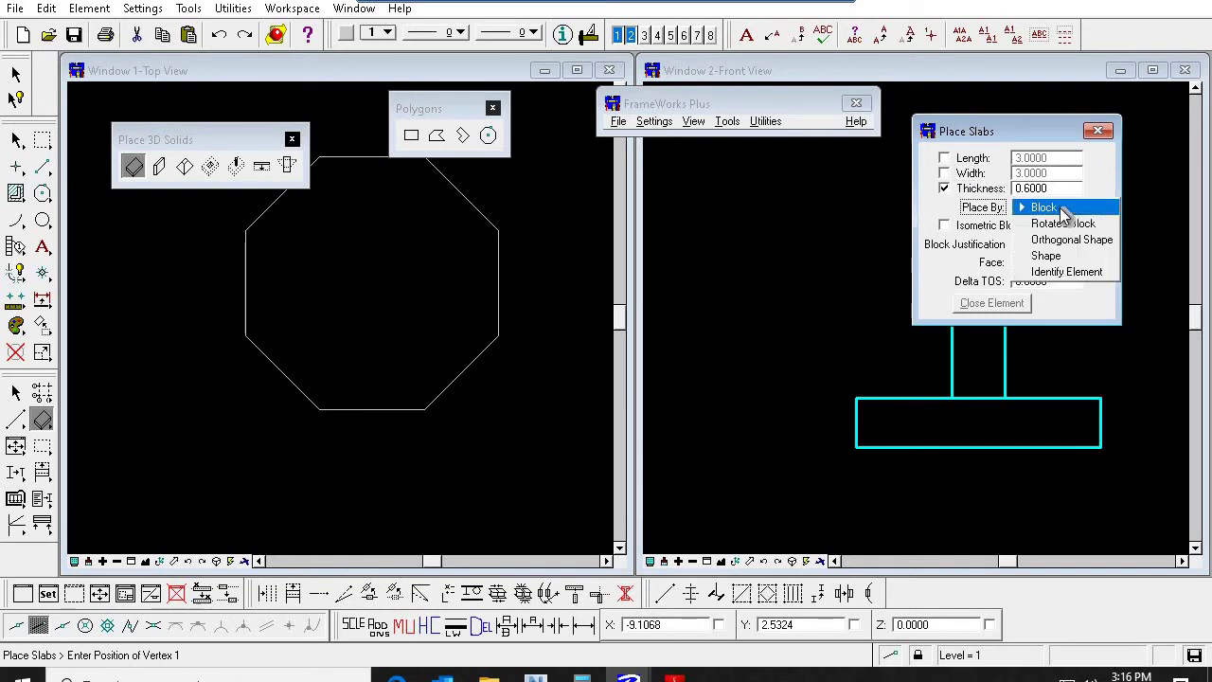
pyautogui.click(1068, 272)
pyautogui.click(945, 189)
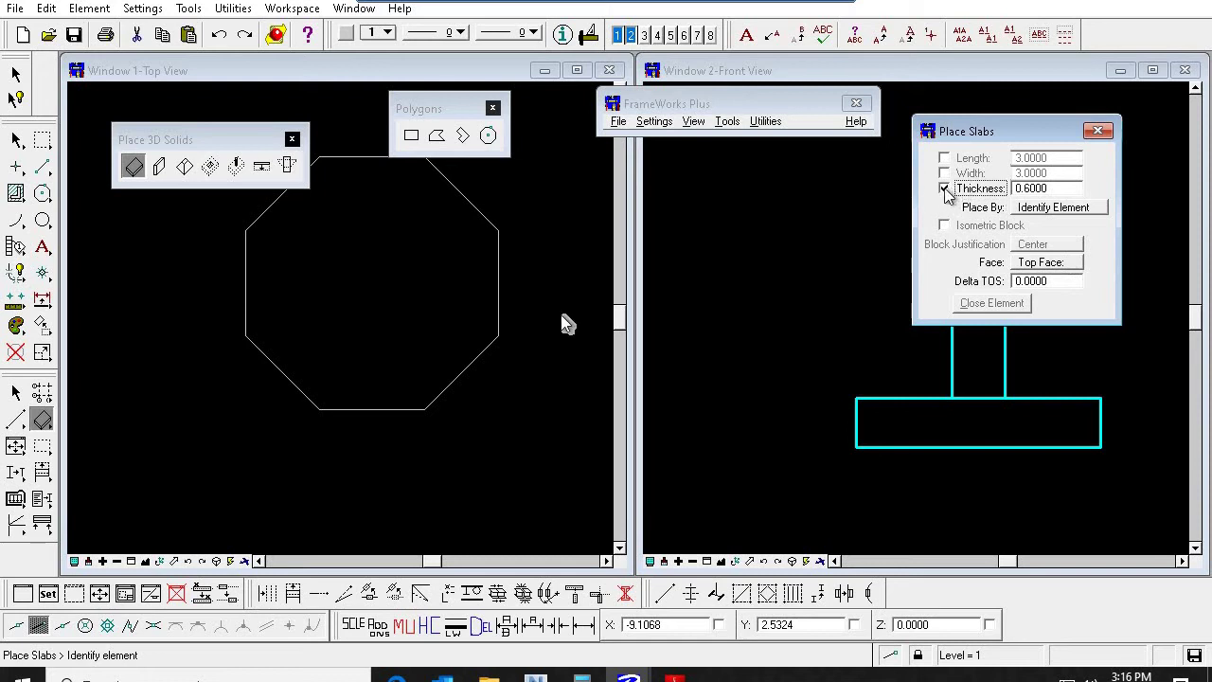
pyautogui.click(498, 330)
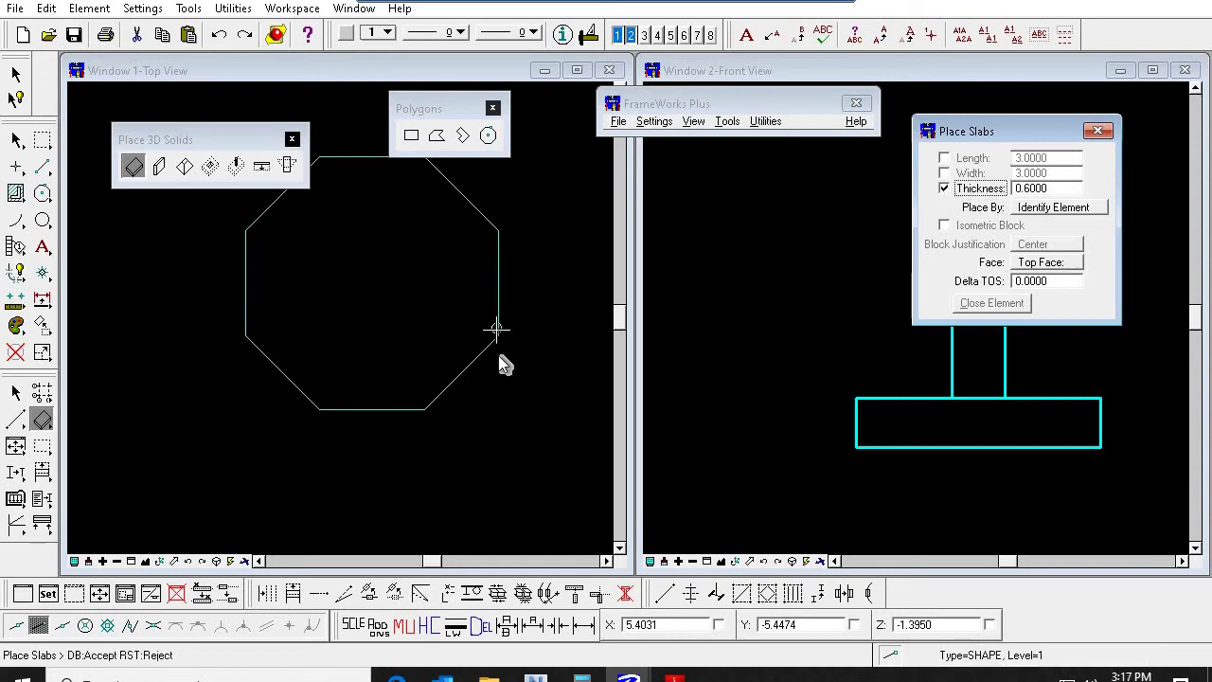
pyautogui.click(499, 362)
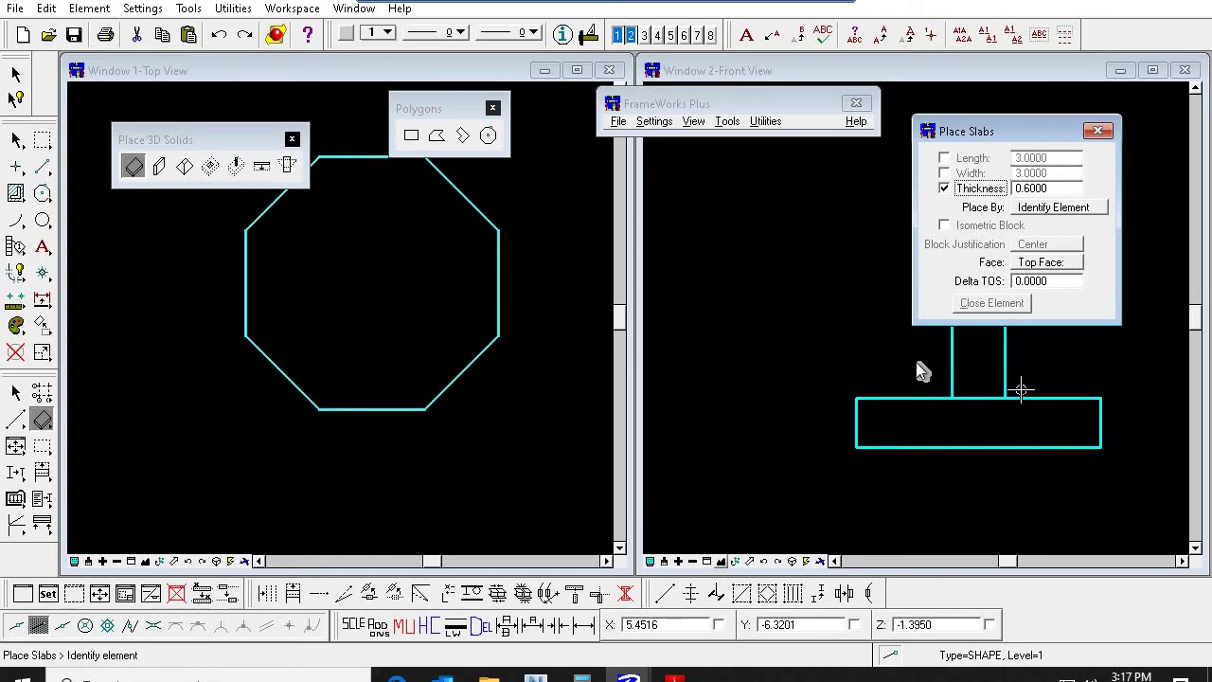
# Step: Check the octagonal slab in the Front view, first beside the square footing and then enlarged
pyautogui.press('F2')
pyautogui.doubleClick(853, 288)
pyautogui.click(1070, 288)
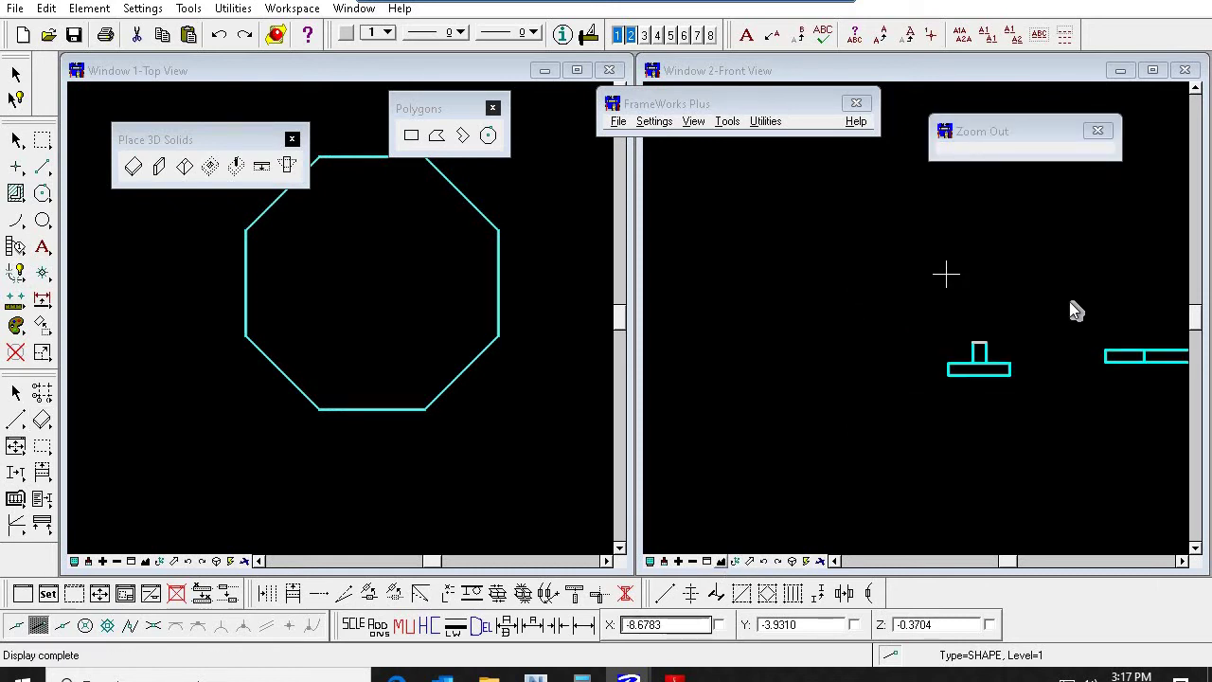
pyautogui.press('F3')
pyautogui.click(979, 298)
pyautogui.click(933, 420)
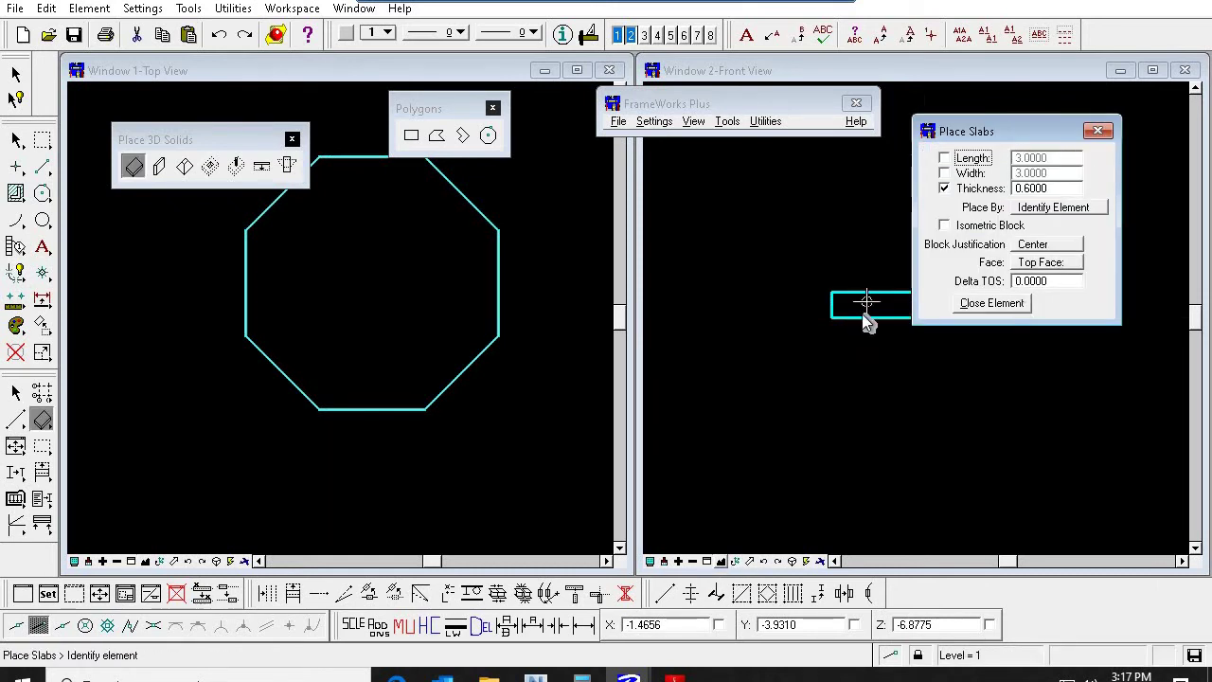
# Step: Copy the octagon inward with Move Parallel at a distance of 2.0, with Make Copy enabled, in the Top view
pyautogui.moveTo(1086, 409); pyautogui.dragTo(1079, 398)
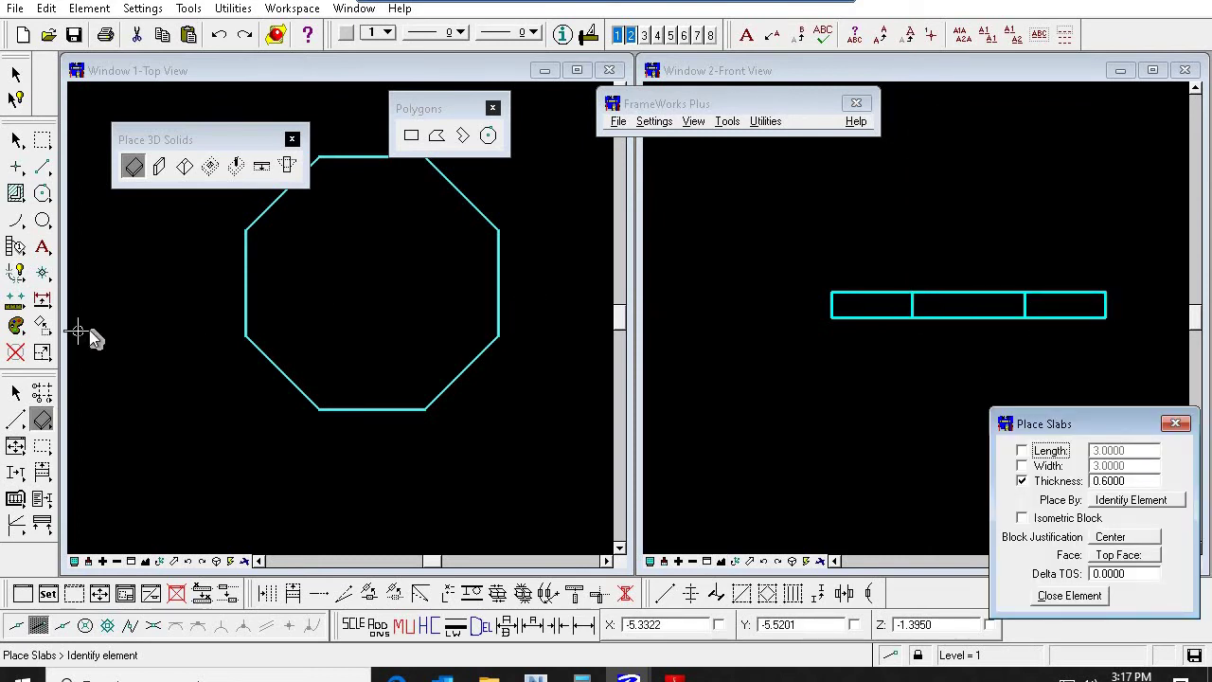
pyautogui.click(41, 326)
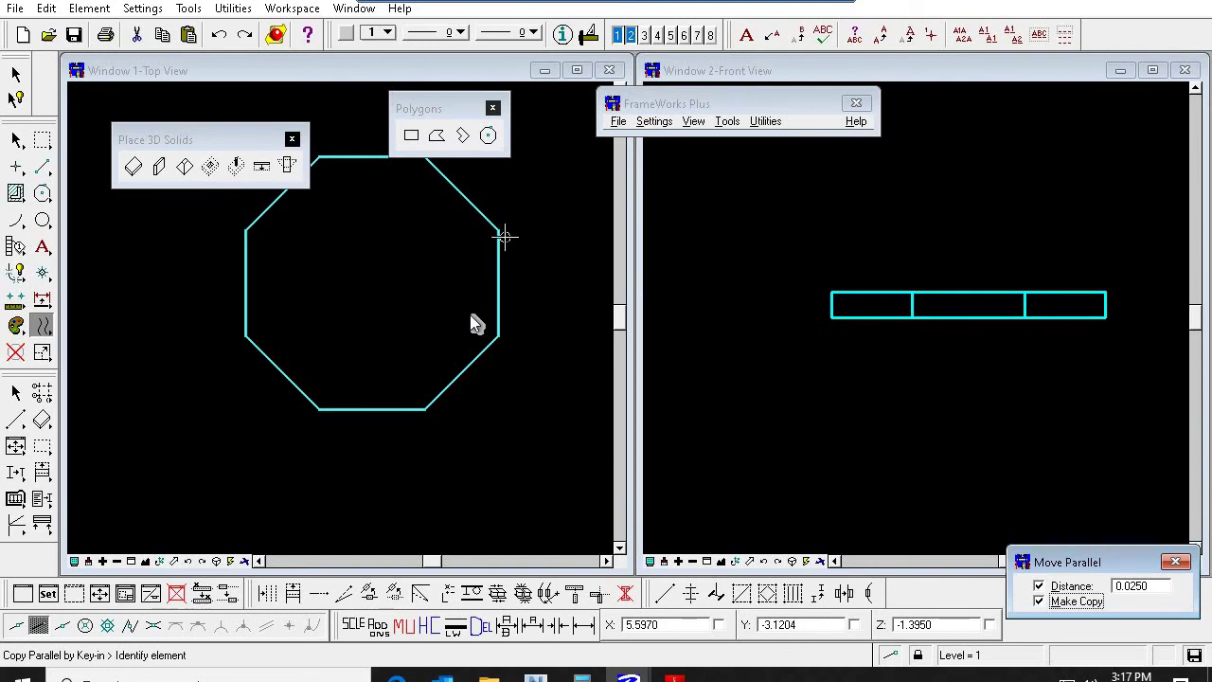
pyautogui.doubleClick(1135, 586)
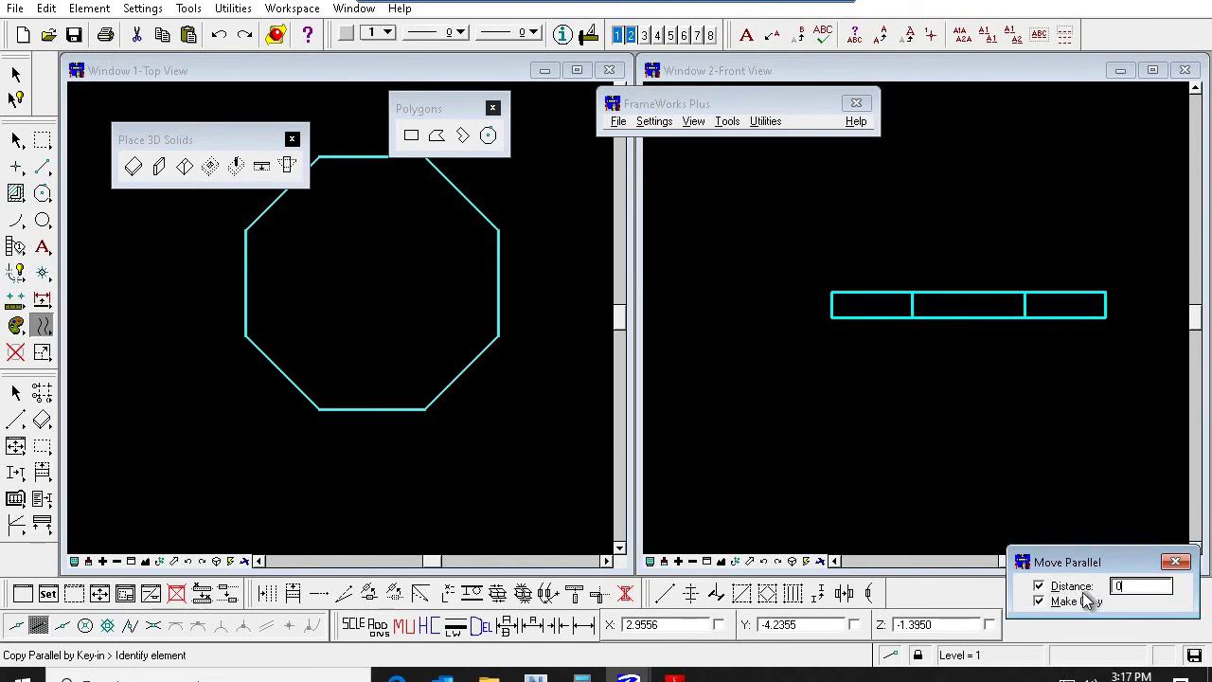
pyautogui.press('Tab')
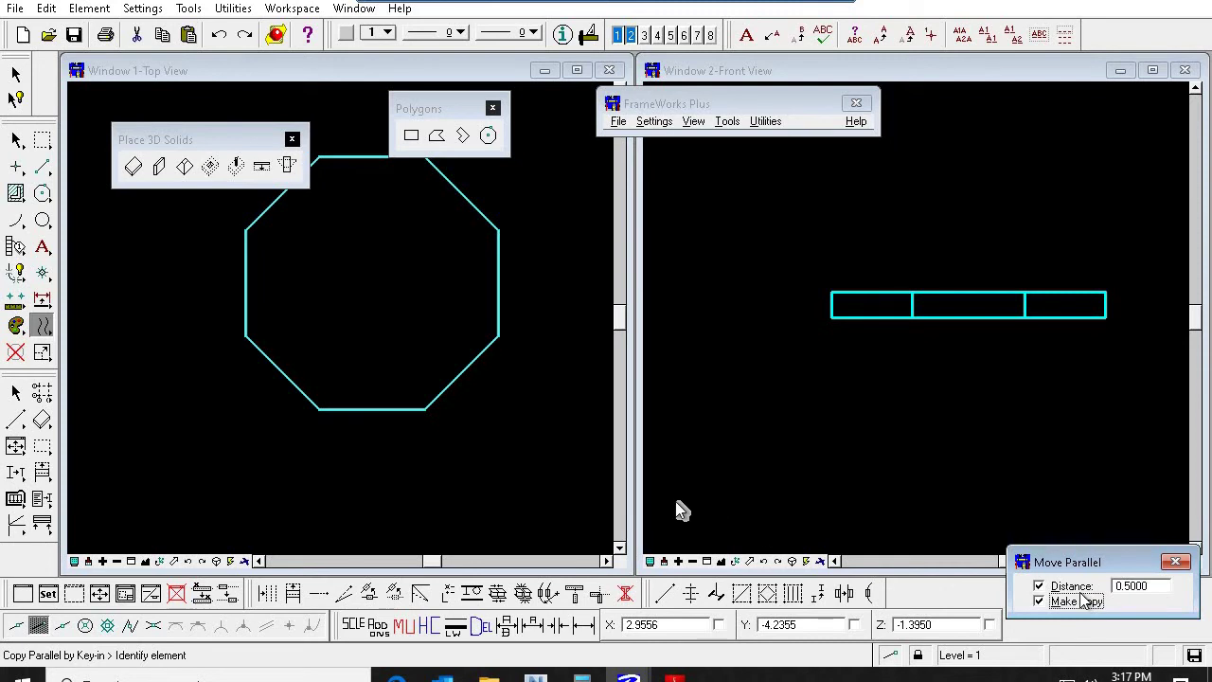
pyautogui.click(500, 229)
pyautogui.rightClick(459, 287)
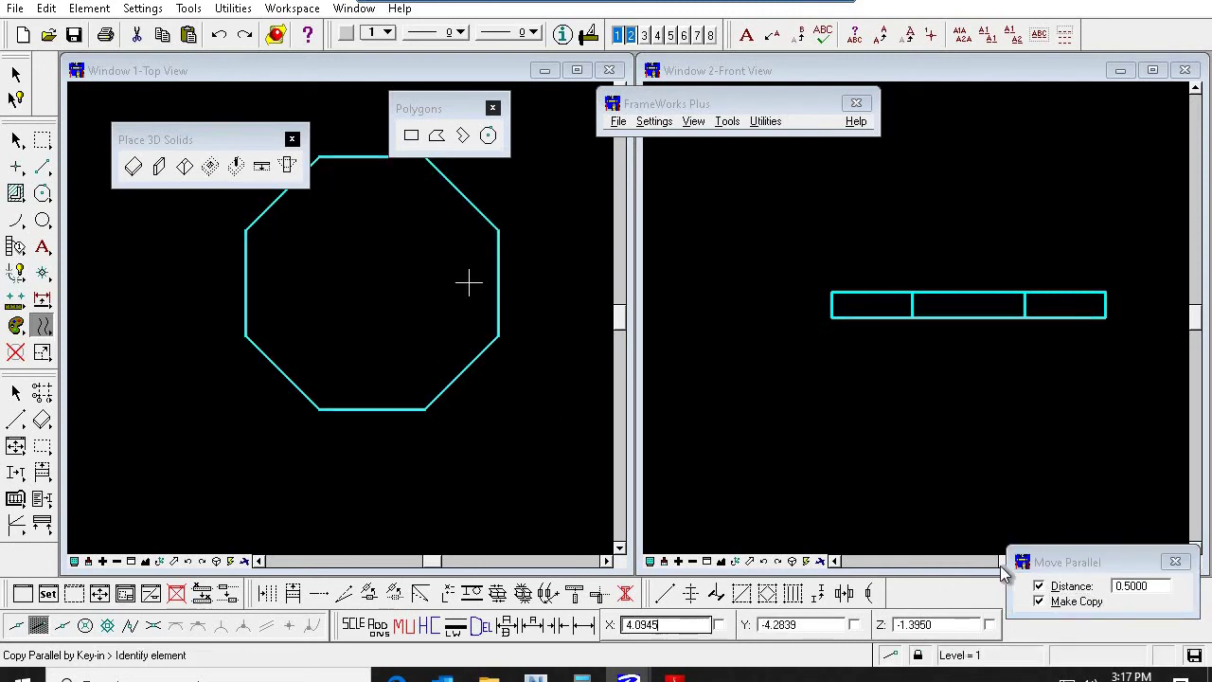
pyautogui.moveTo(1151, 586); pyautogui.dragTo(1067, 602)
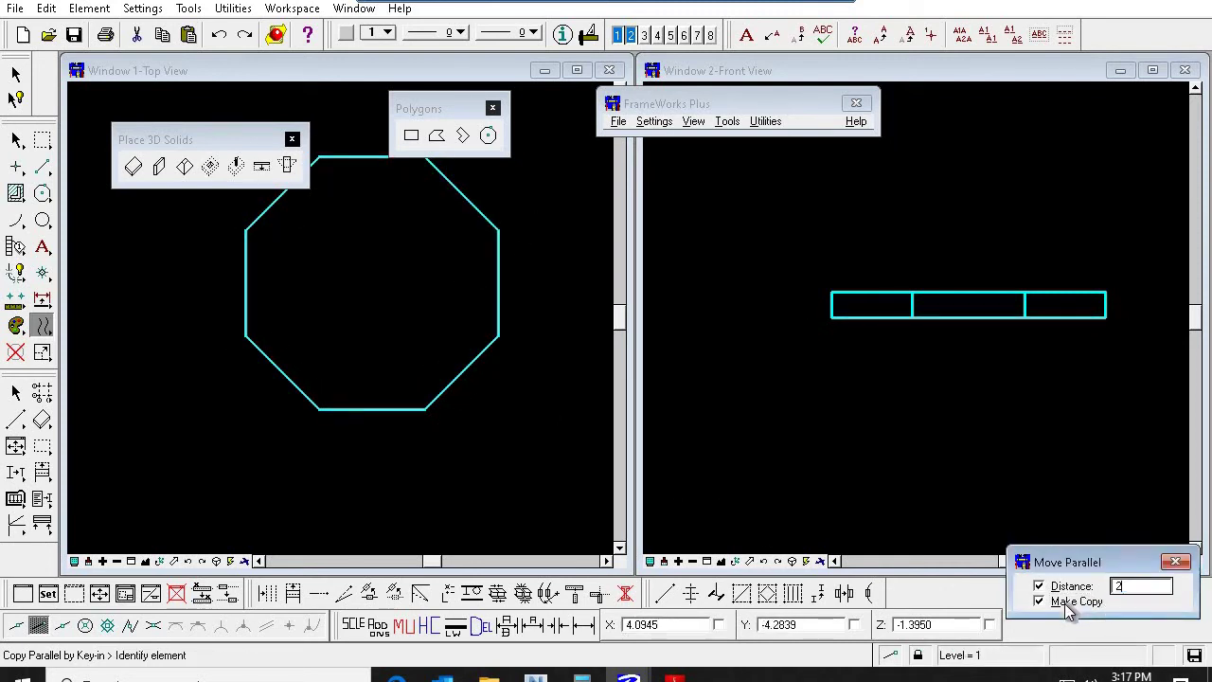
pyautogui.press('Tab')
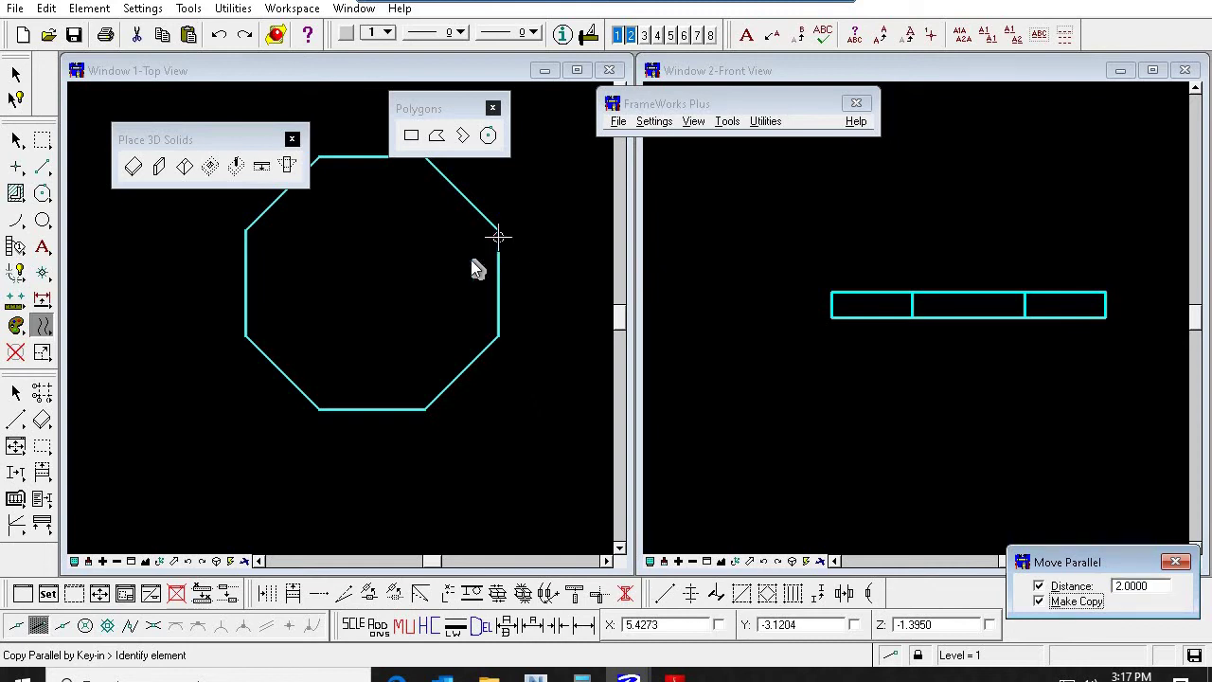
pyautogui.click(467, 270)
pyautogui.click(467, 269)
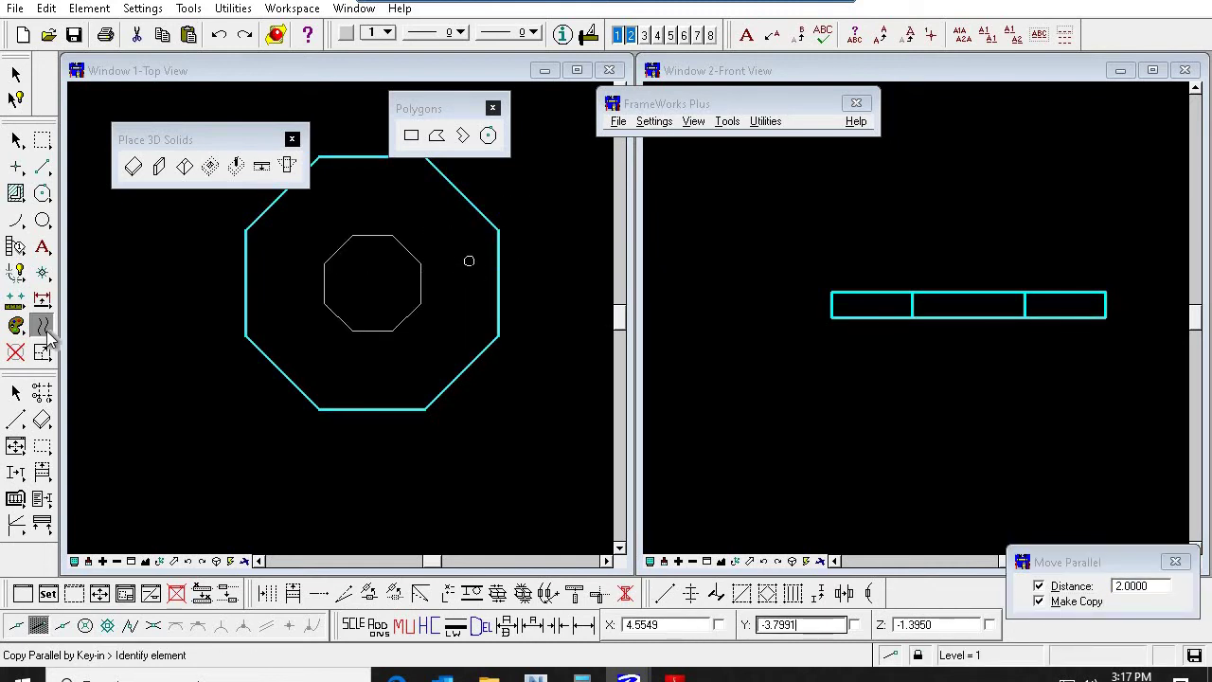
# Step: Place a 1.2 thick slab on the inner octagon by Identify Element, extruded upward as the pedestal
pyautogui.click(16, 393)
pyautogui.click(134, 165)
pyautogui.click(1072, 485)
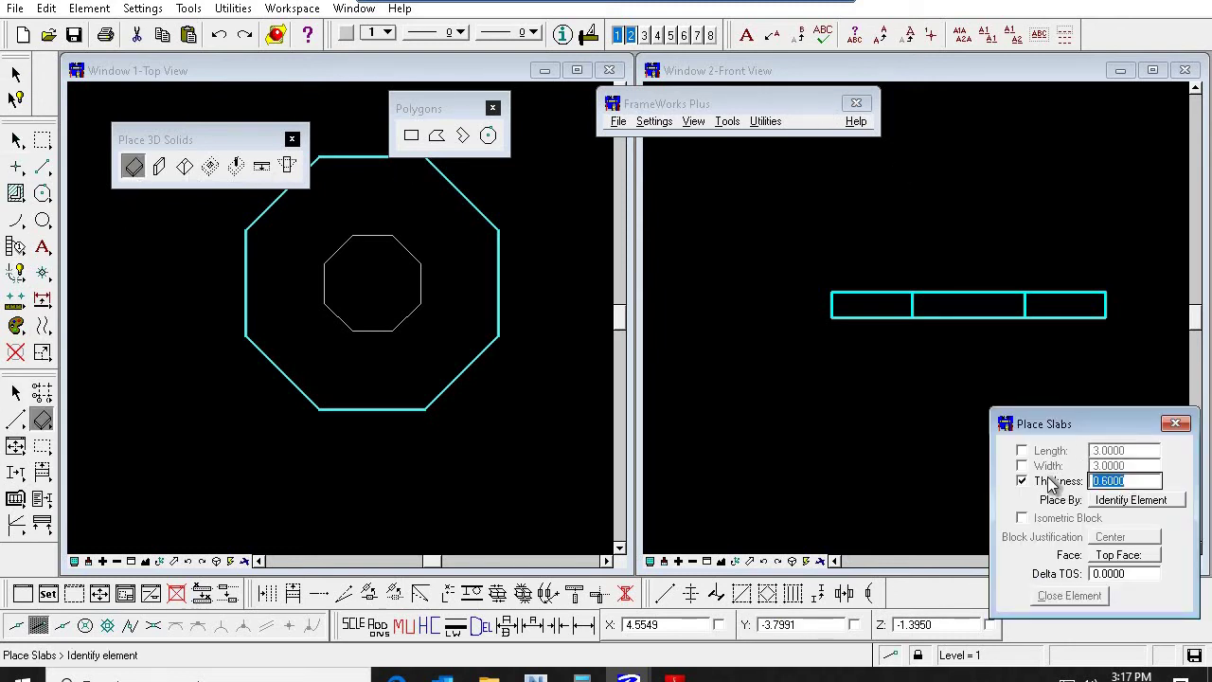
pyautogui.press('Tab')
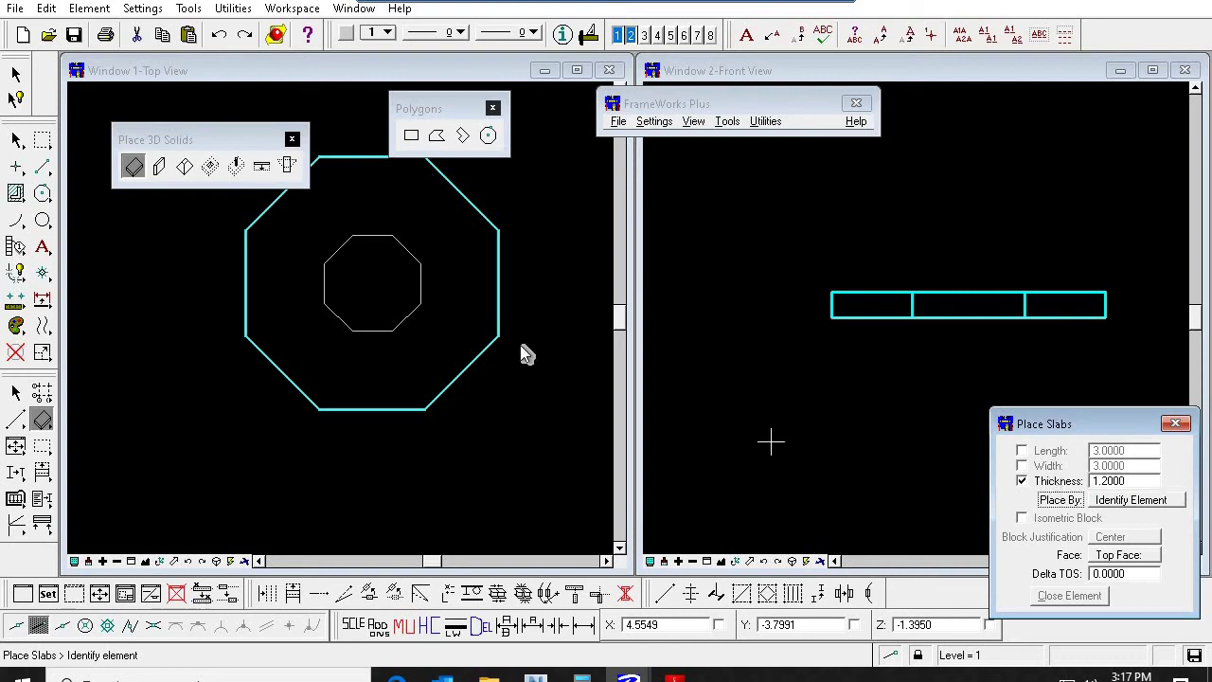
pyautogui.click(422, 304)
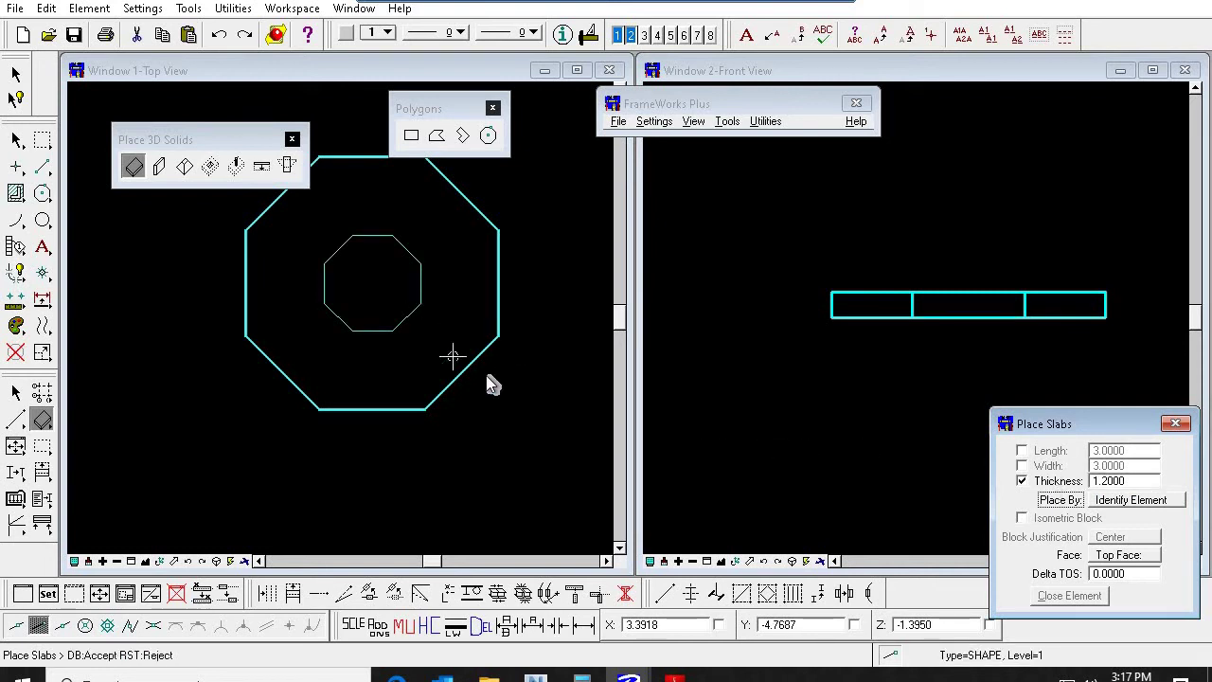
pyautogui.click(439, 333)
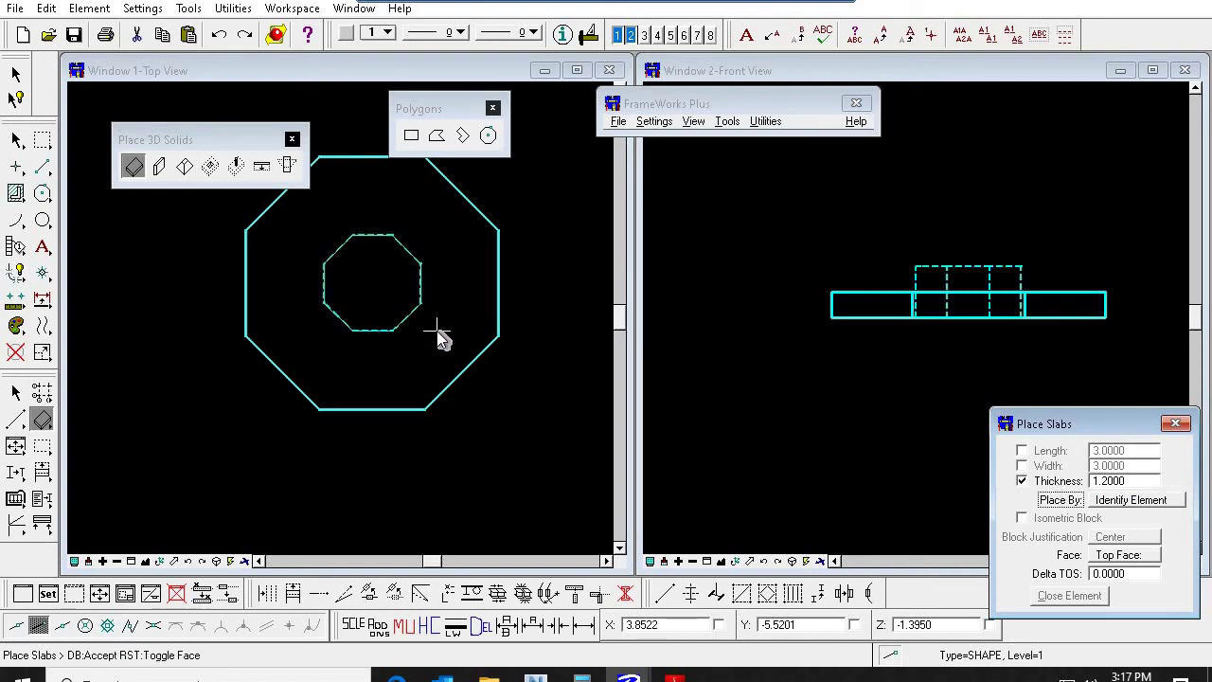
pyautogui.click(438, 332)
pyautogui.click(512, 418)
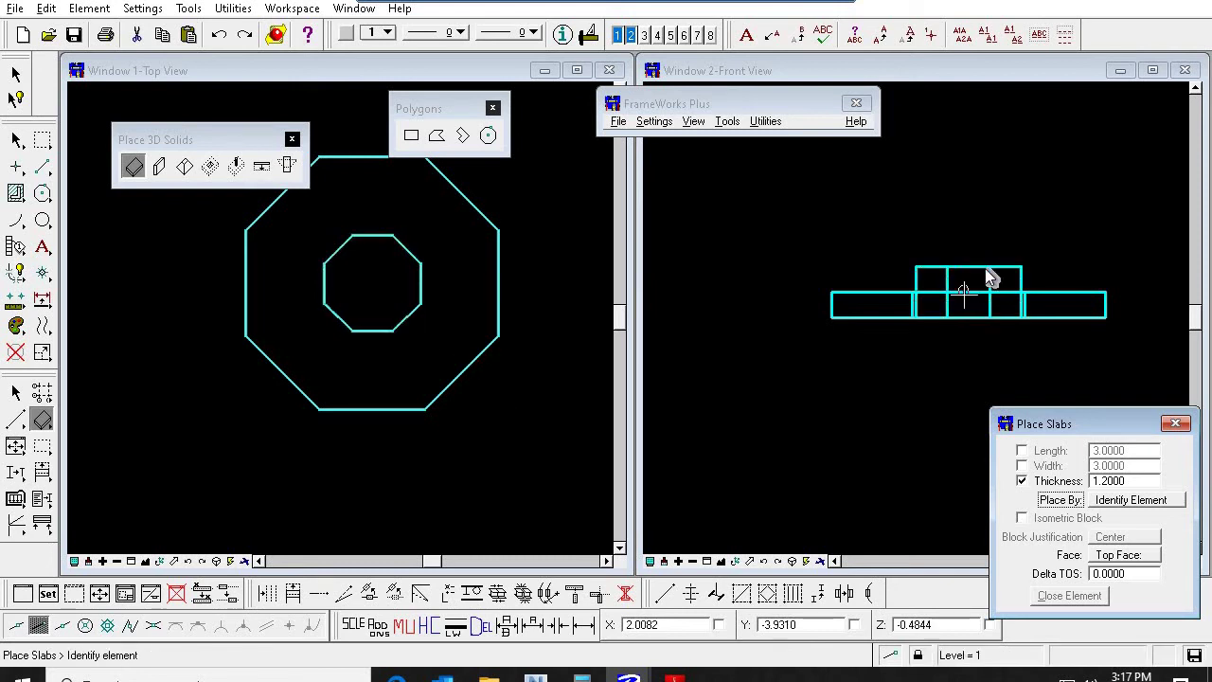
# Step: Highlight the octagonal pedestal in blue and move it straight up so its base rests on the footing slab's top face
pyautogui.press('Escape')
pyautogui.click(1010, 168)
pyautogui.click(944, 374)
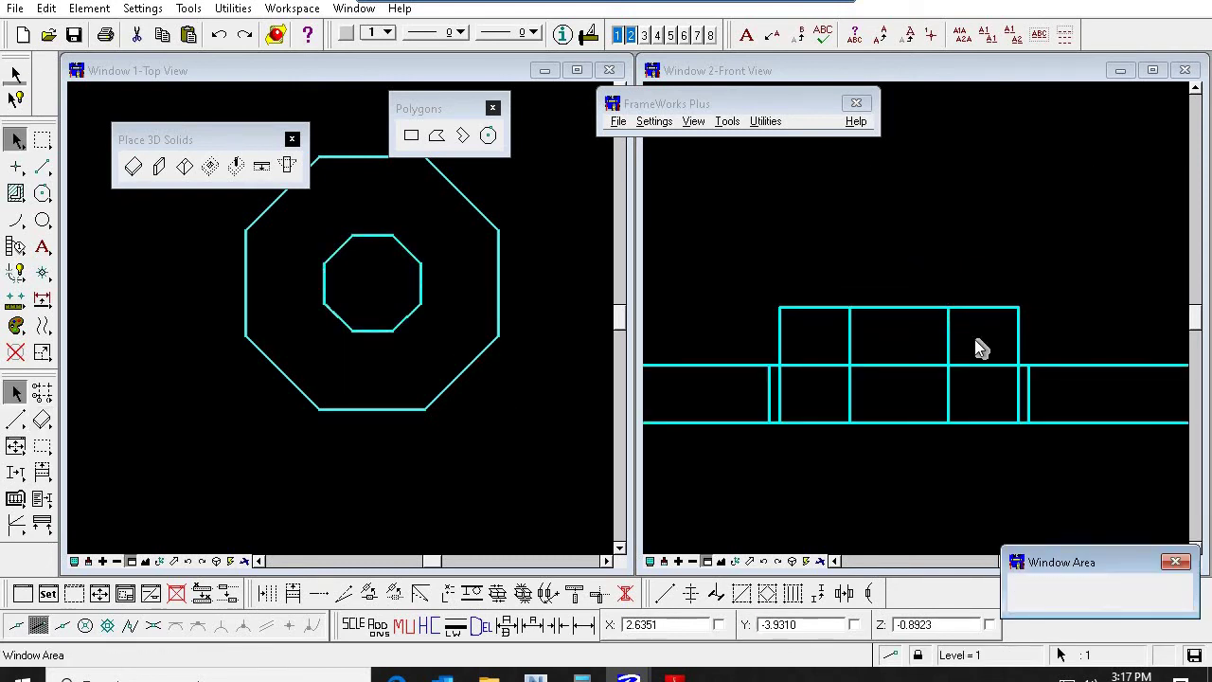
pyautogui.click(1018, 326)
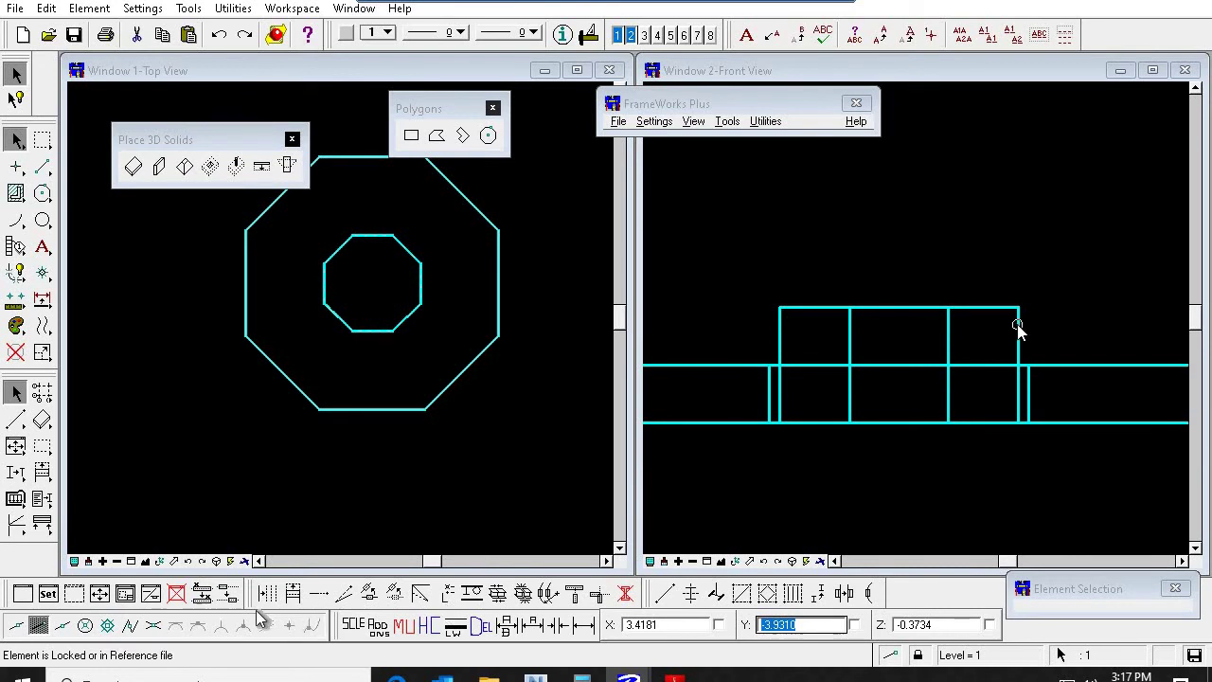
pyautogui.click(431, 628)
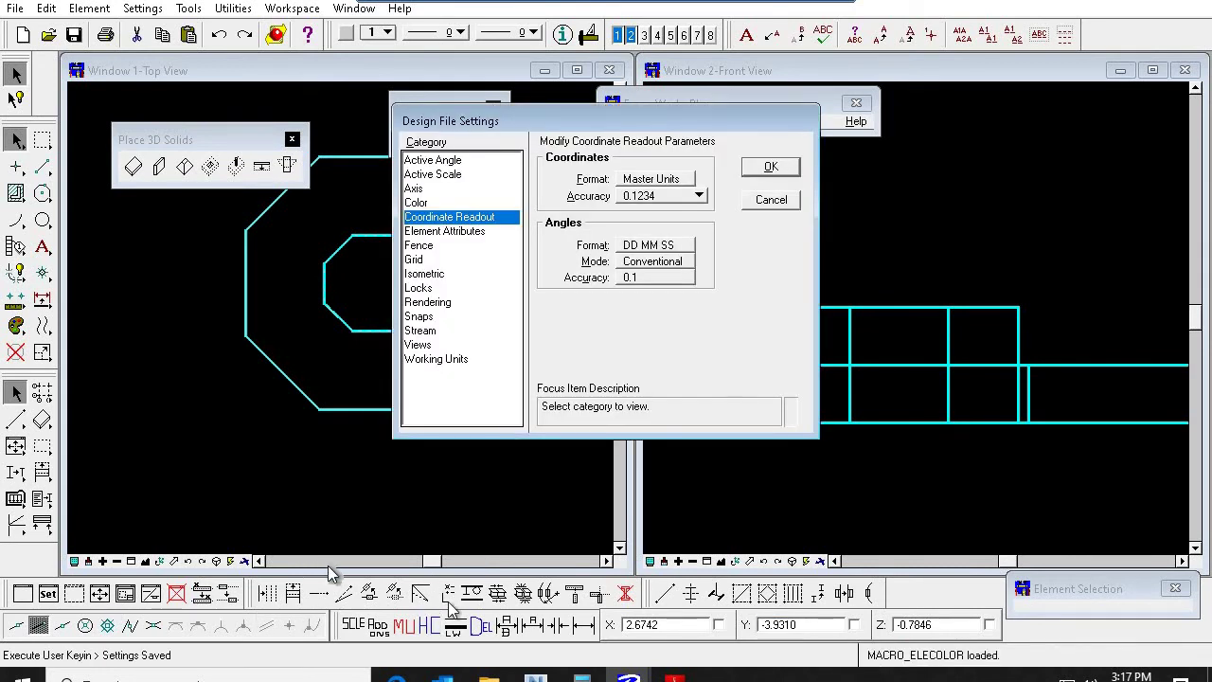
pyautogui.click(292, 593)
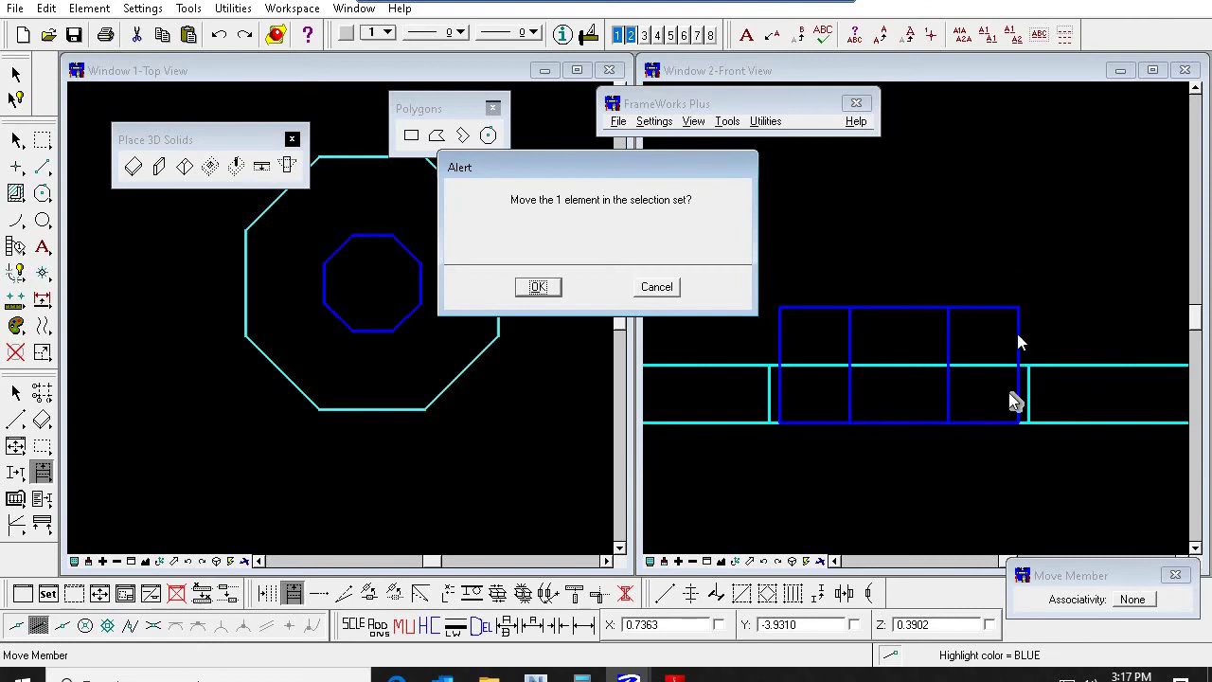
pyautogui.press('Return')
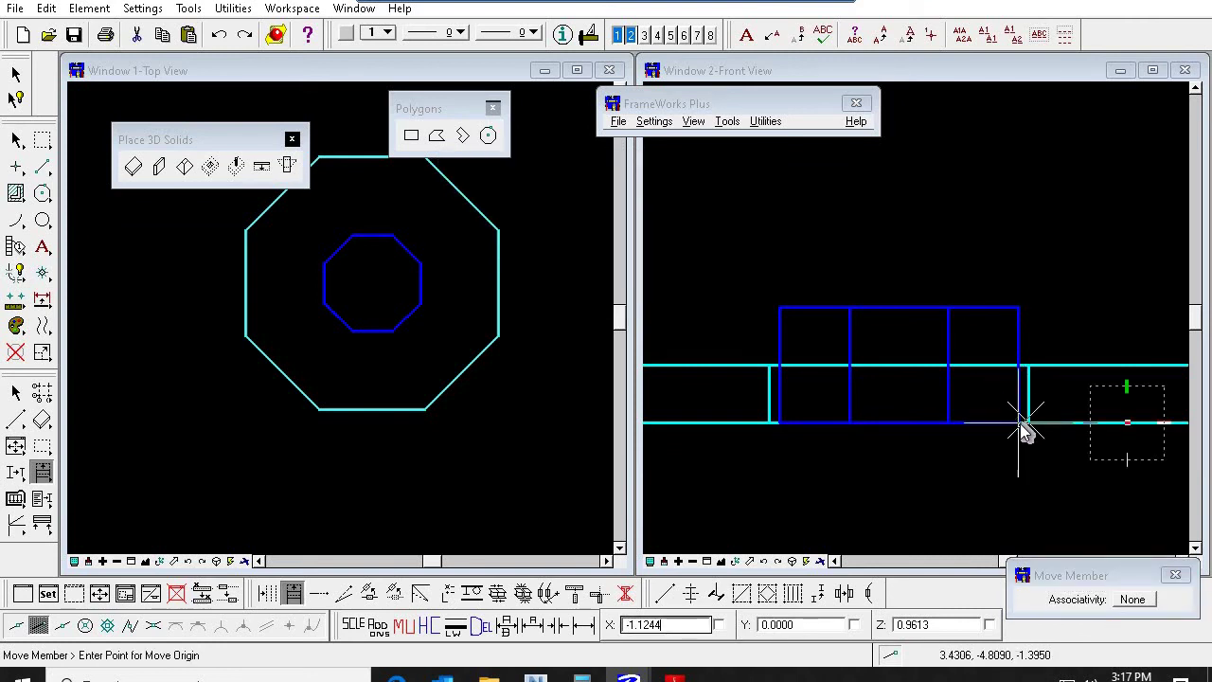
pyautogui.click(1020, 423)
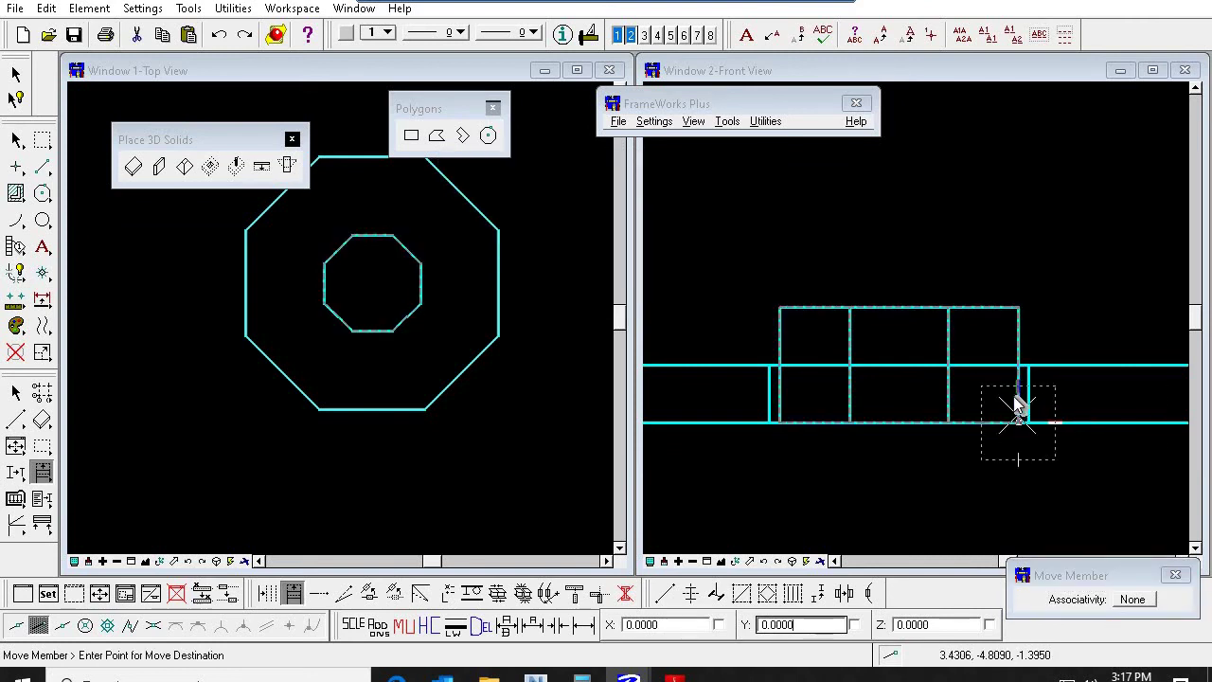
pyautogui.click(1062, 368)
pyautogui.scroll(-1, 881, 305)
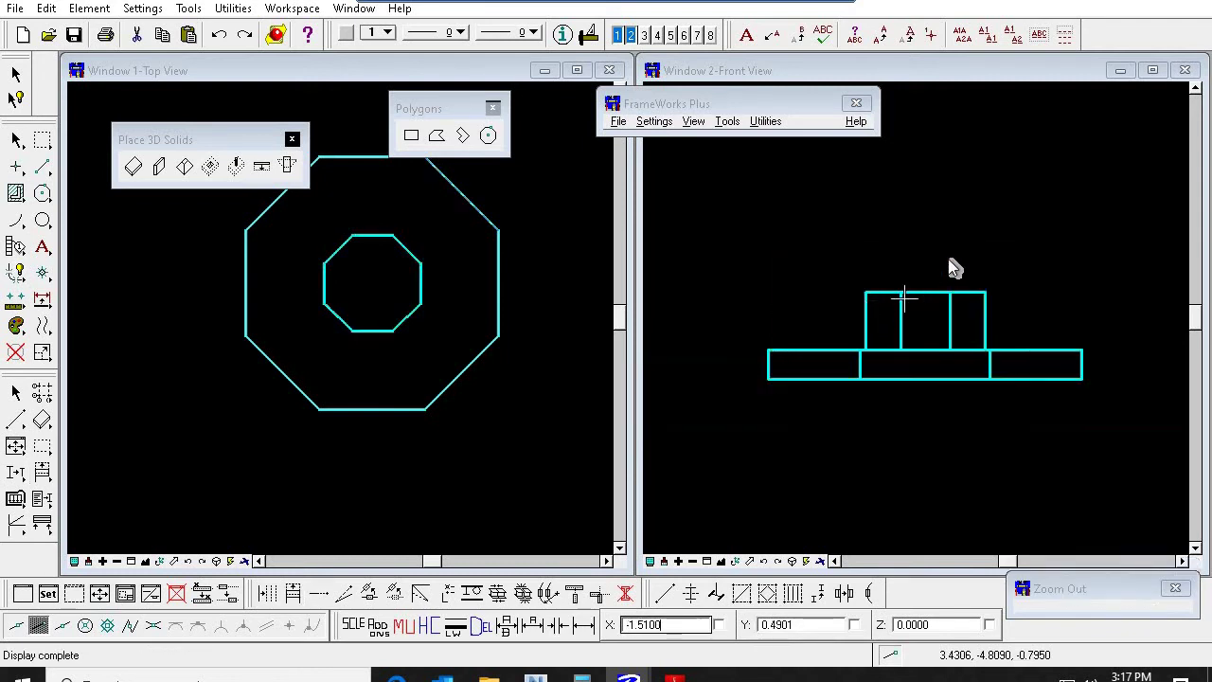
pyautogui.rightClick(803, 381)
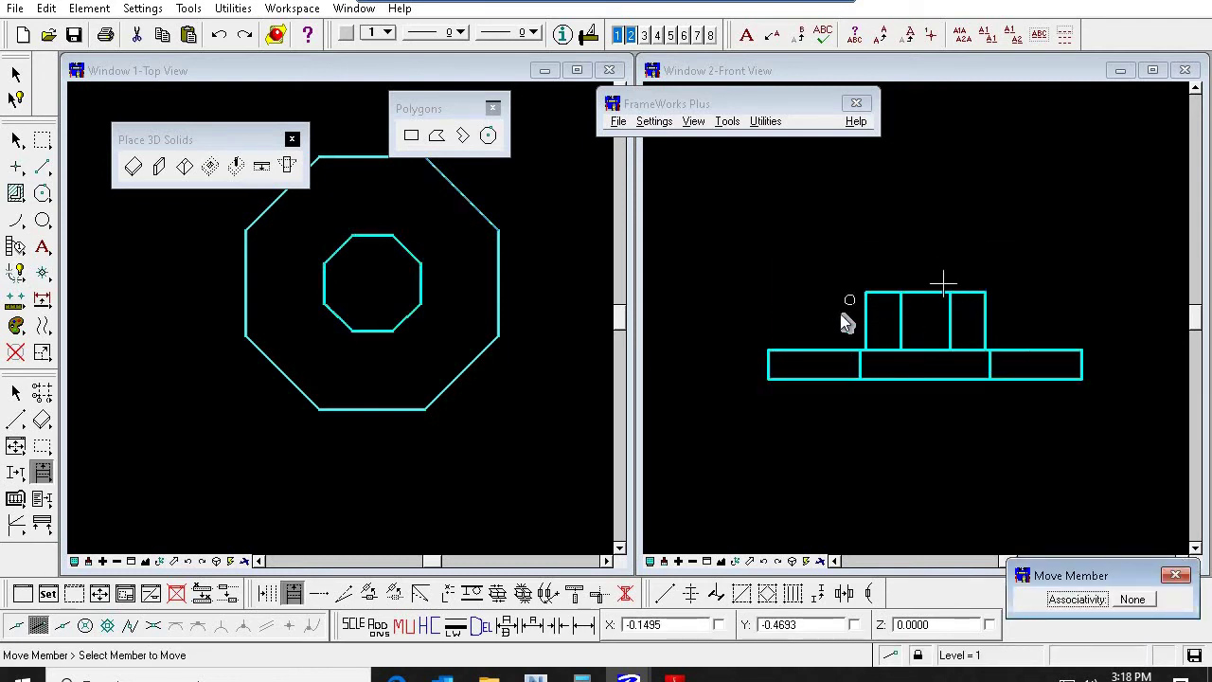
# Step: Switch the second view from Front to Isometric and fit both footings in it
pyautogui.click(724, 563)
pyautogui.rightClick(860, 414)
pyautogui.rightClick(1011, 304)
pyautogui.click(1011, 307)
pyautogui.press('Delete')
pyautogui.click(951, 404)
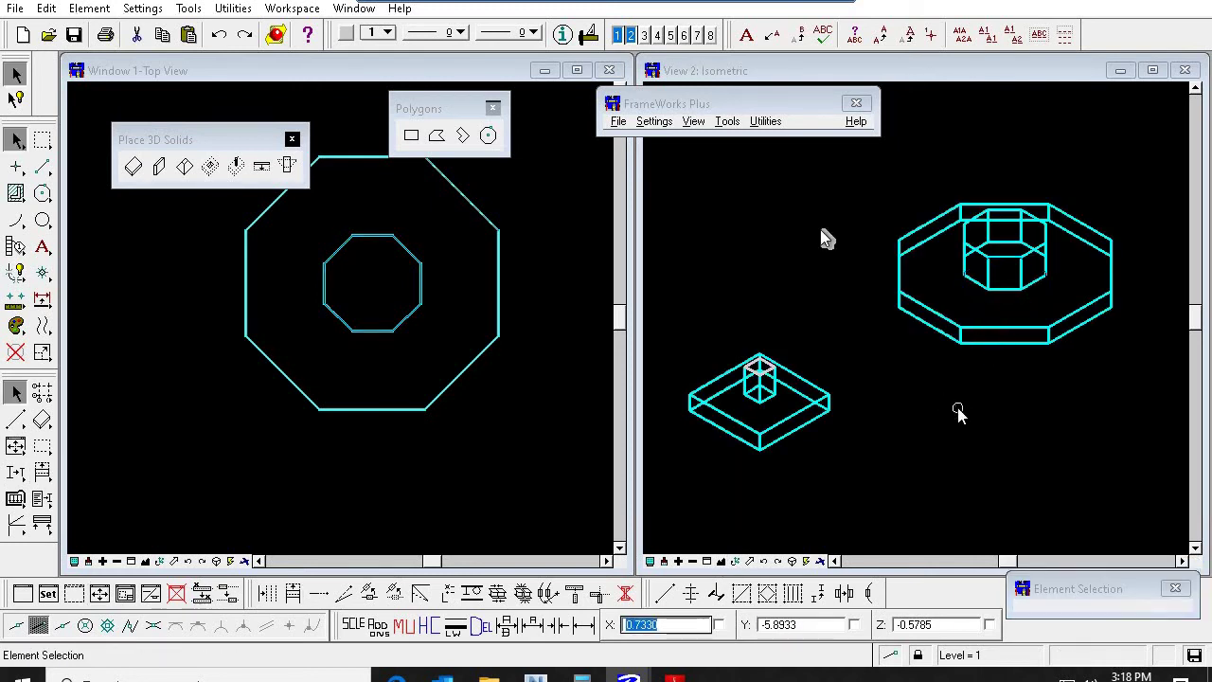
# Step: Display view 2 as Filled Hidden Line with the Rendering View Attributes and examine both footings enlarged
pyautogui.click(655, 74)
pyautogui.click(724, 252)
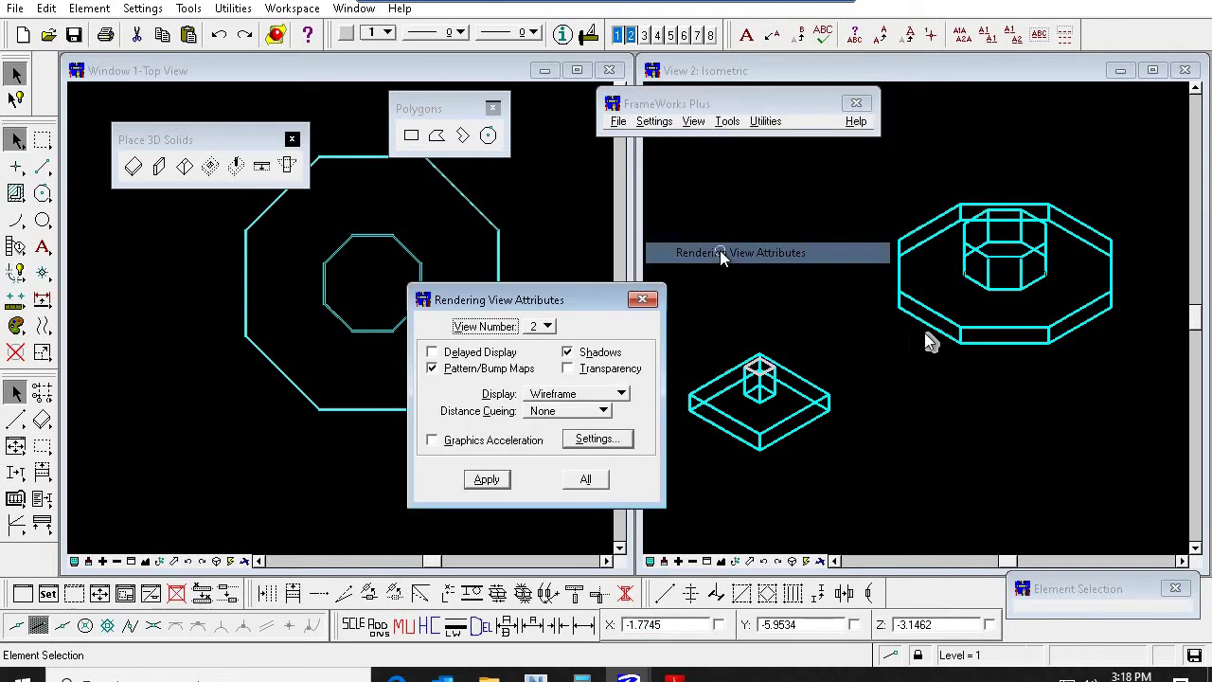
pyautogui.click(597, 396)
pyautogui.click(576, 435)
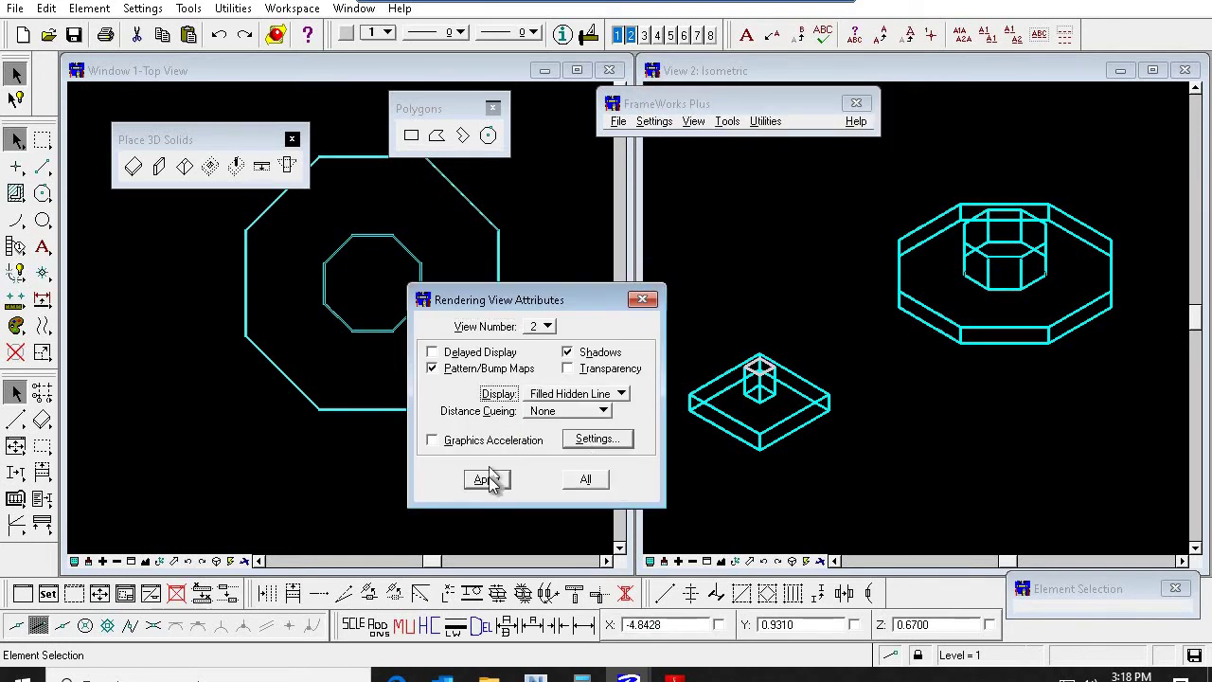
pyautogui.click(487, 480)
pyautogui.click(916, 383)
pyautogui.scroll(-2, 924, 314)
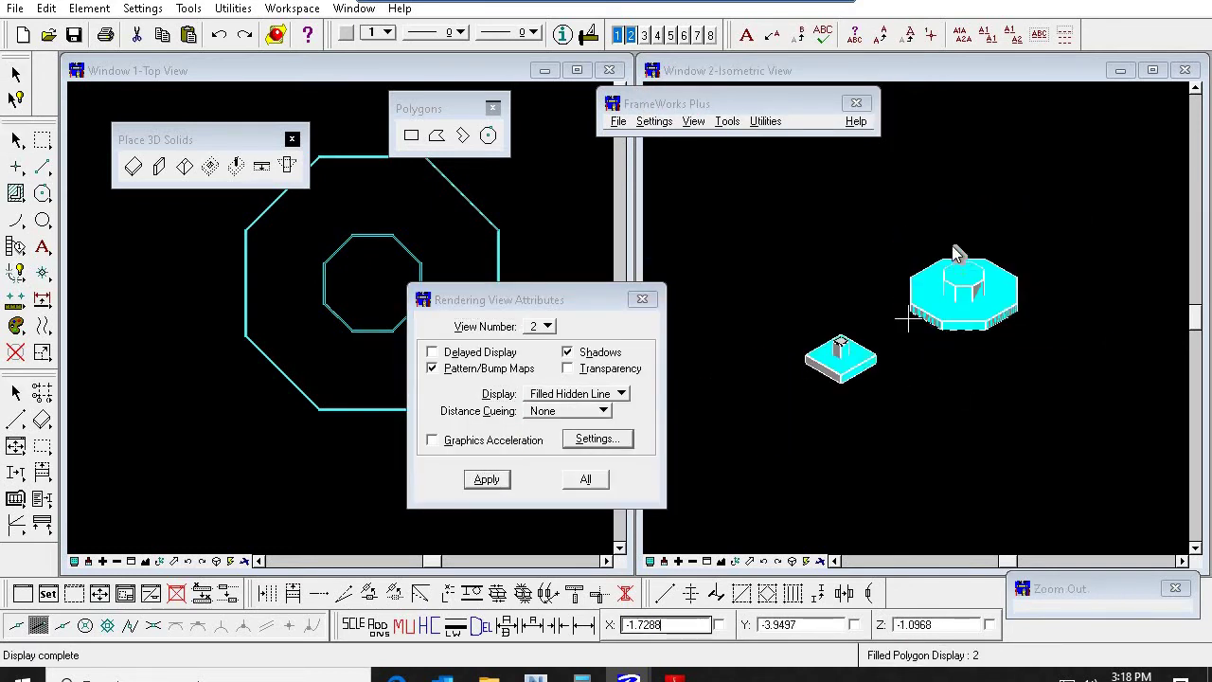
pyautogui.press('F2')
pyautogui.click(962, 223)
pyautogui.click(864, 434)
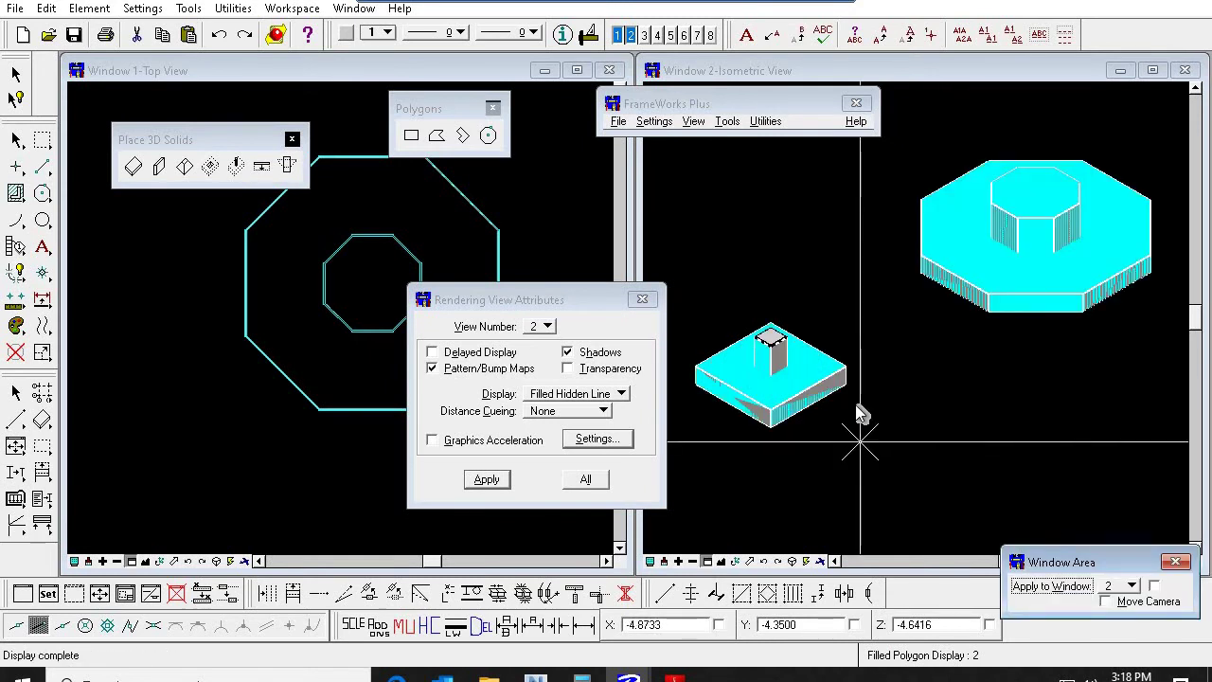
pyautogui.rightClick(857, 412)
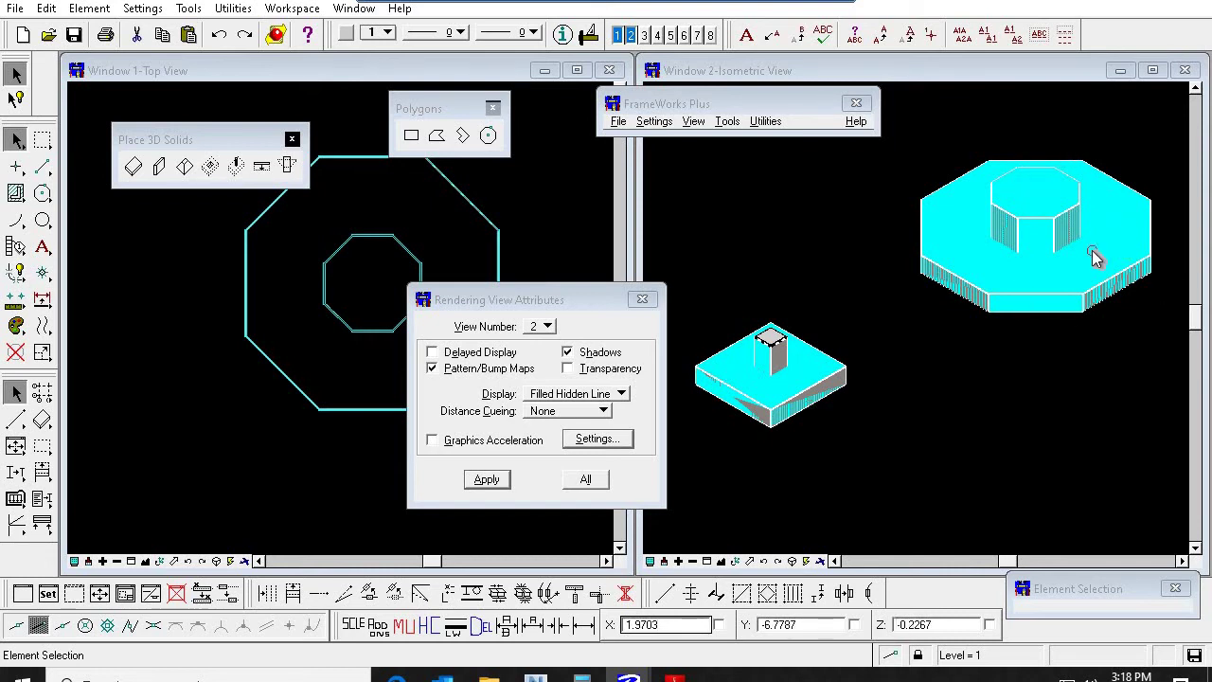
# Step: Return view 2 to Wireframe display and examine the octagonal pedestal up close
pyautogui.click(606, 394)
pyautogui.click(568, 342)
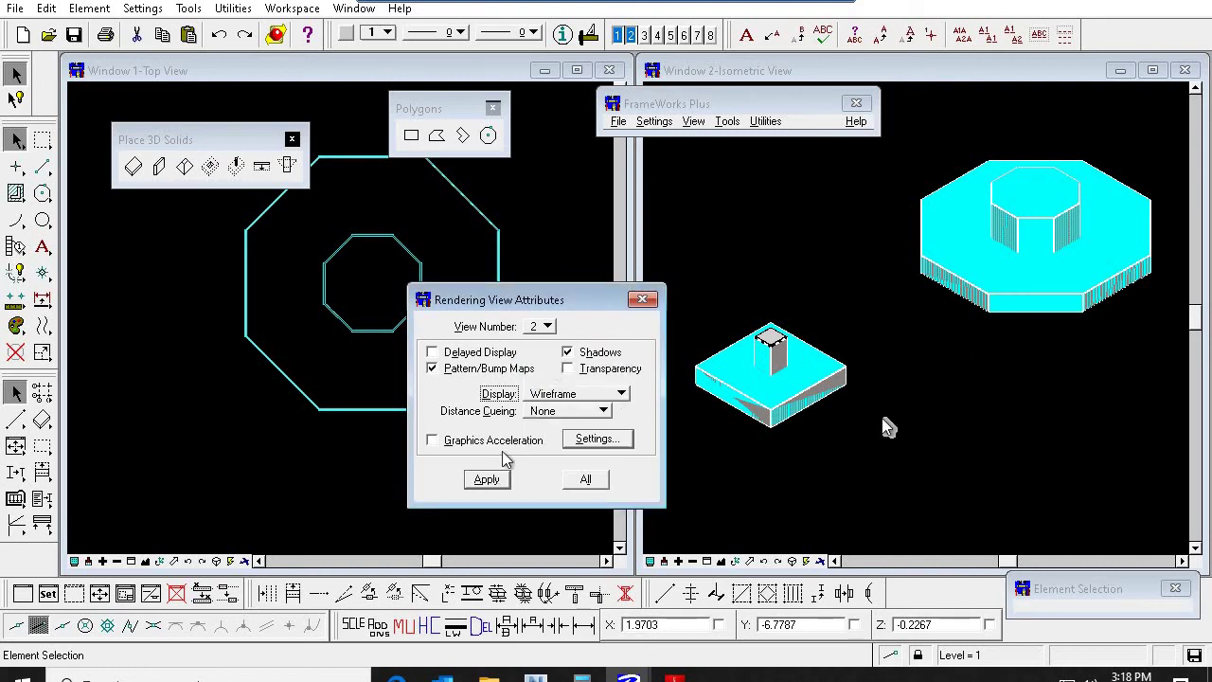
pyautogui.click(490, 477)
pyautogui.press('F3')
pyautogui.click(1021, 131)
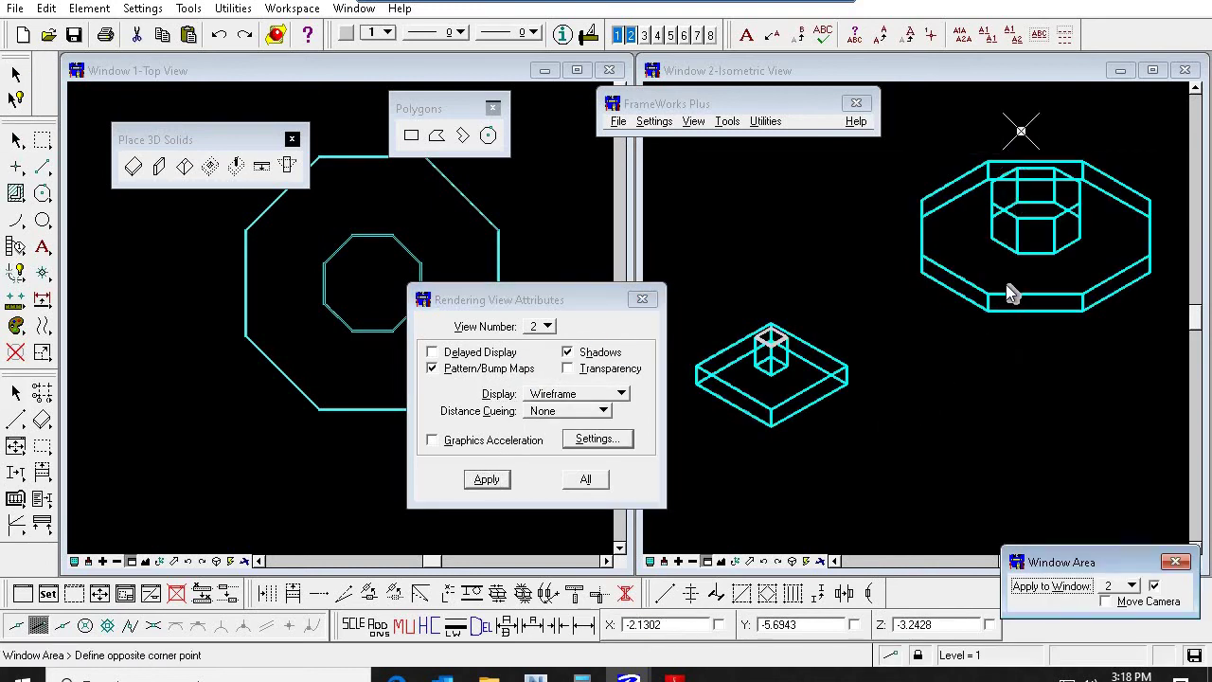
pyautogui.click(1011, 312)
pyautogui.rightClick(913, 305)
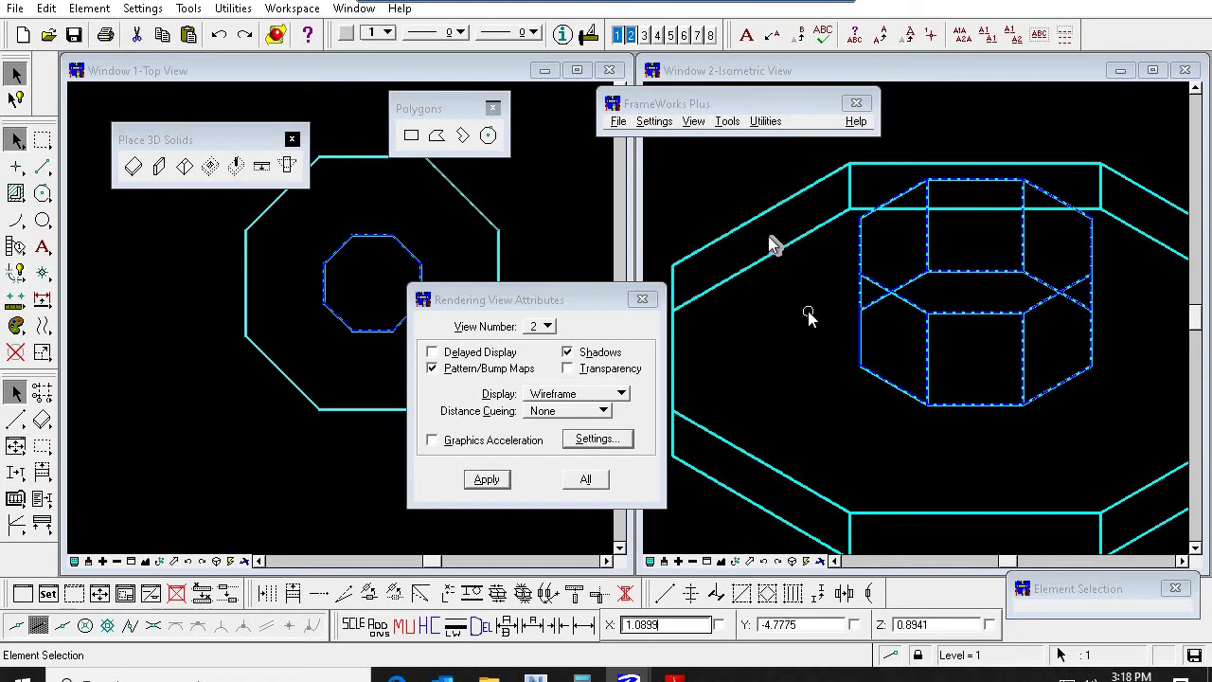
pyautogui.click(754, 210)
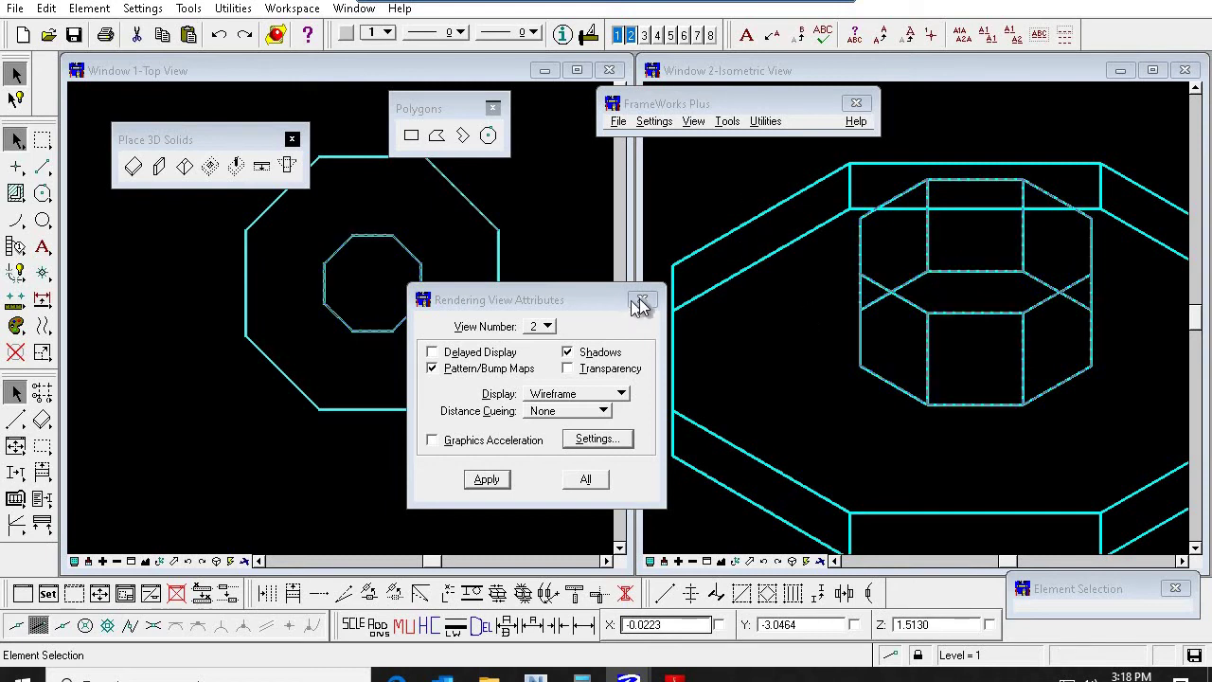
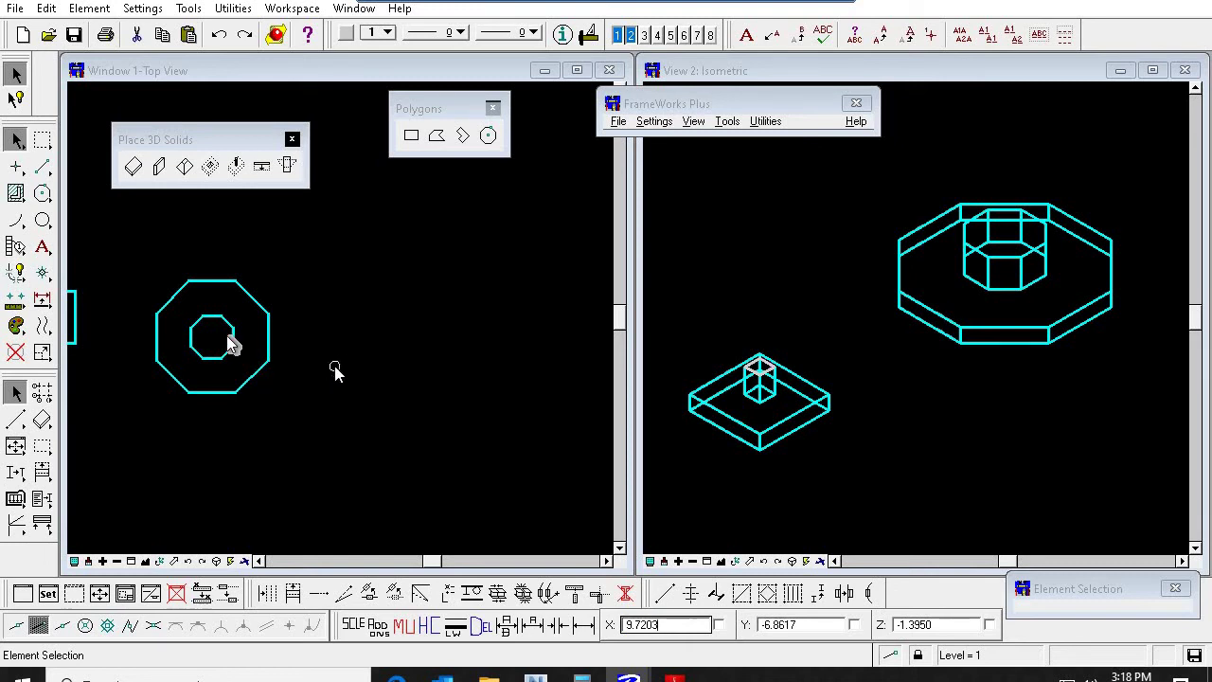
# Step: Place a circle of diameter 10 by its center in the top view, beside the octagonal footing
pyautogui.click(42, 221)
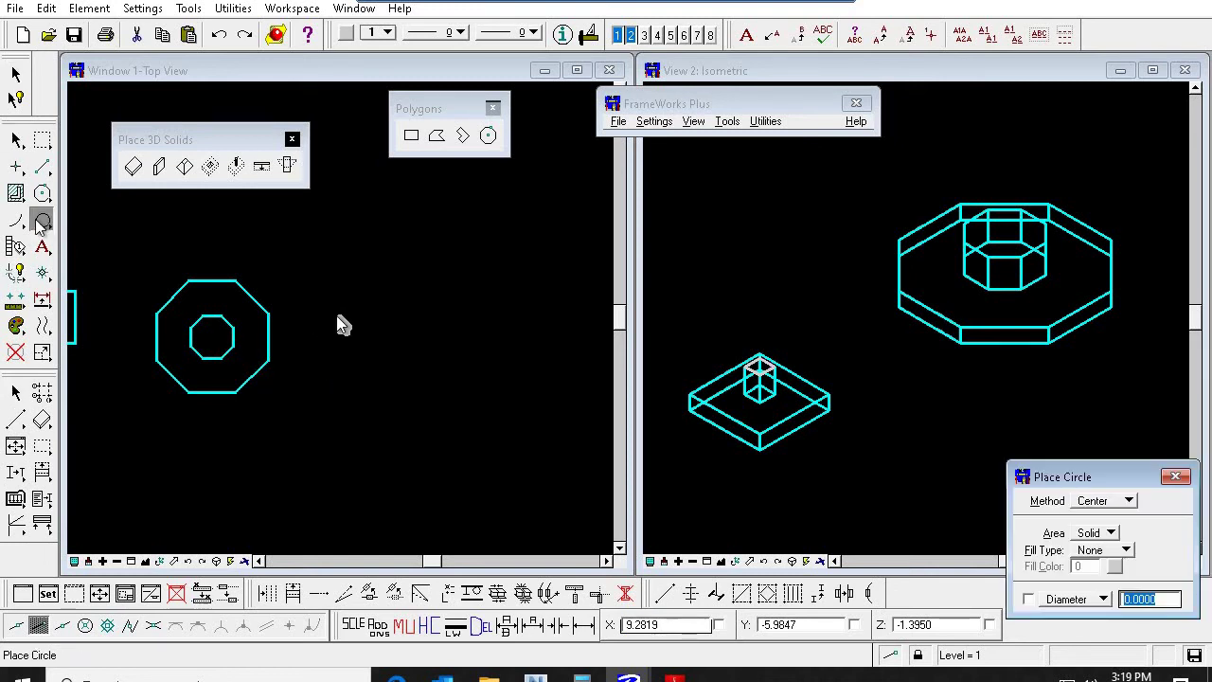
pyautogui.moveTo(1058, 473); pyautogui.dragTo(828, 303)
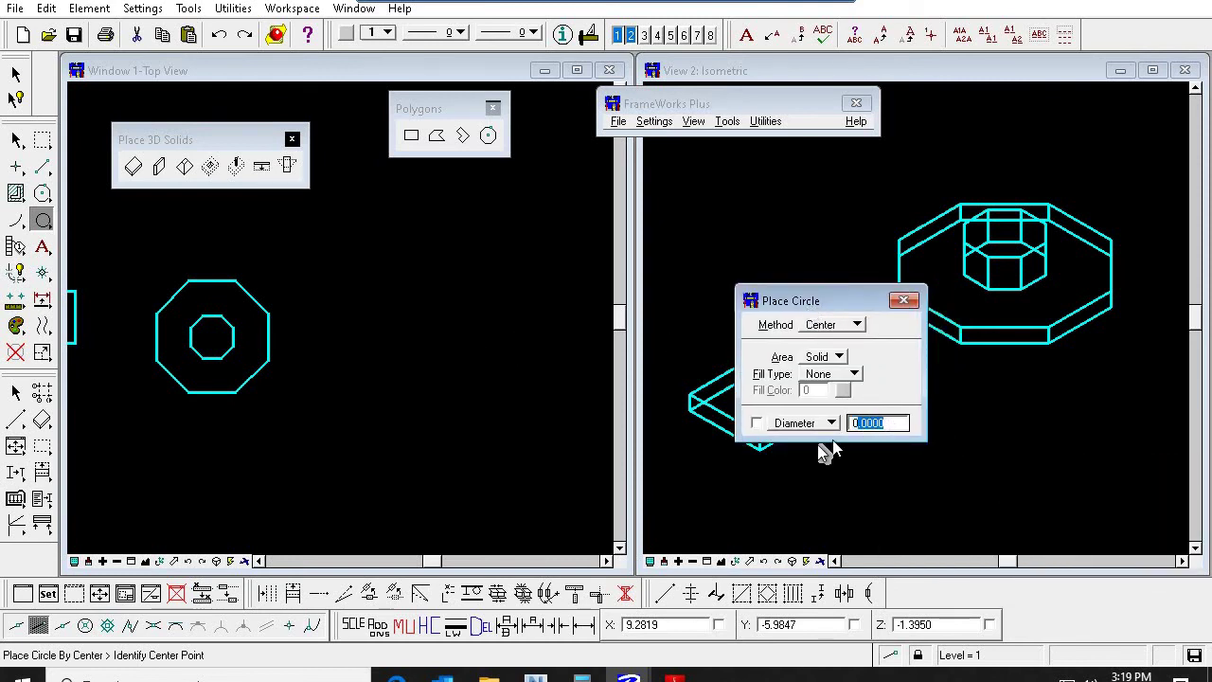
pyautogui.press('Tab')
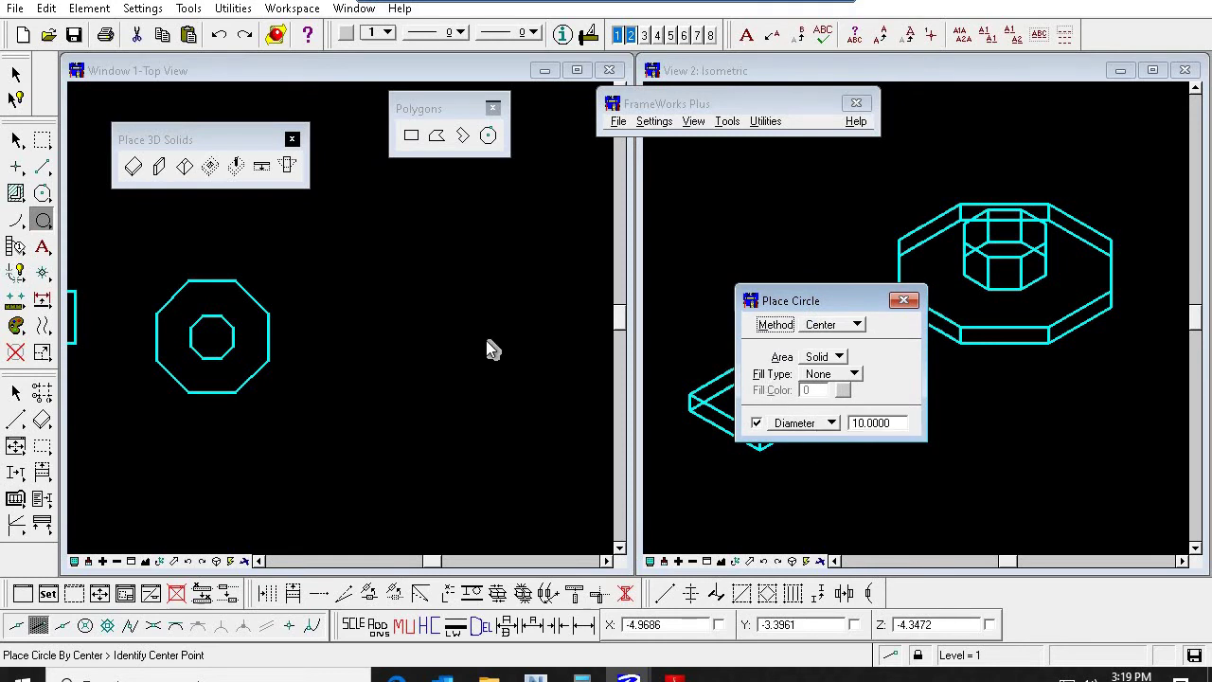
pyautogui.click(455, 347)
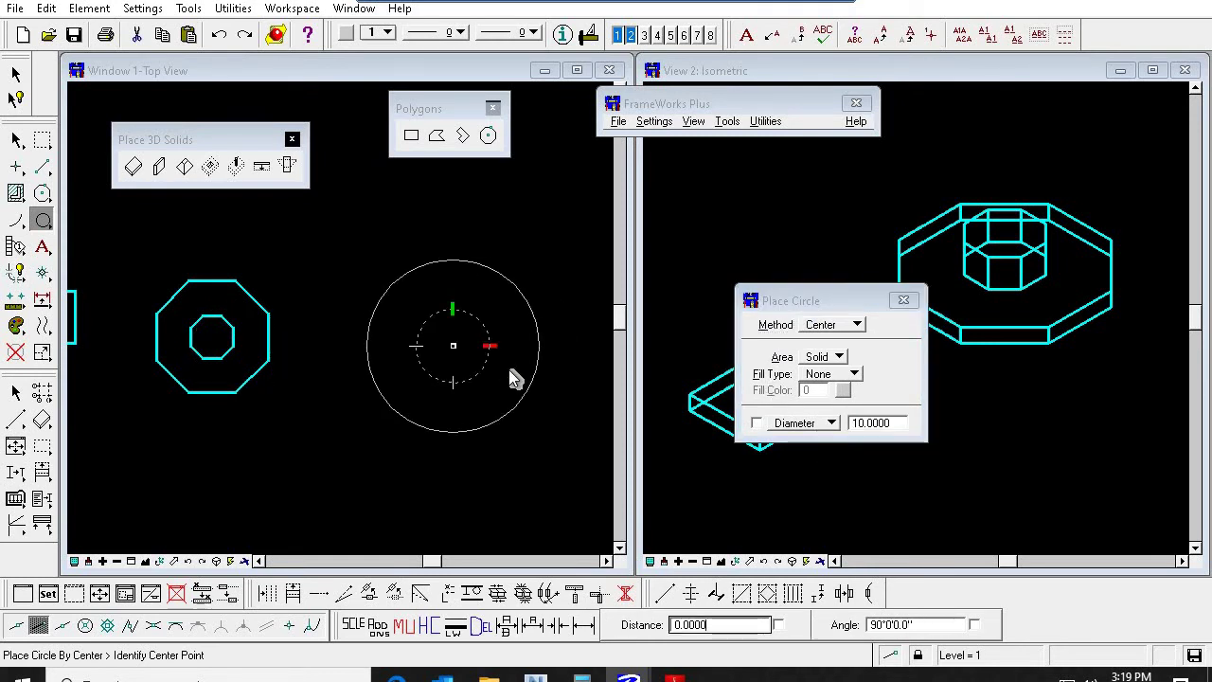
# Step: Draw a vertical line from the circle's center up past its edge and extend it beyond the circle's lower edge
pyautogui.click(41, 166)
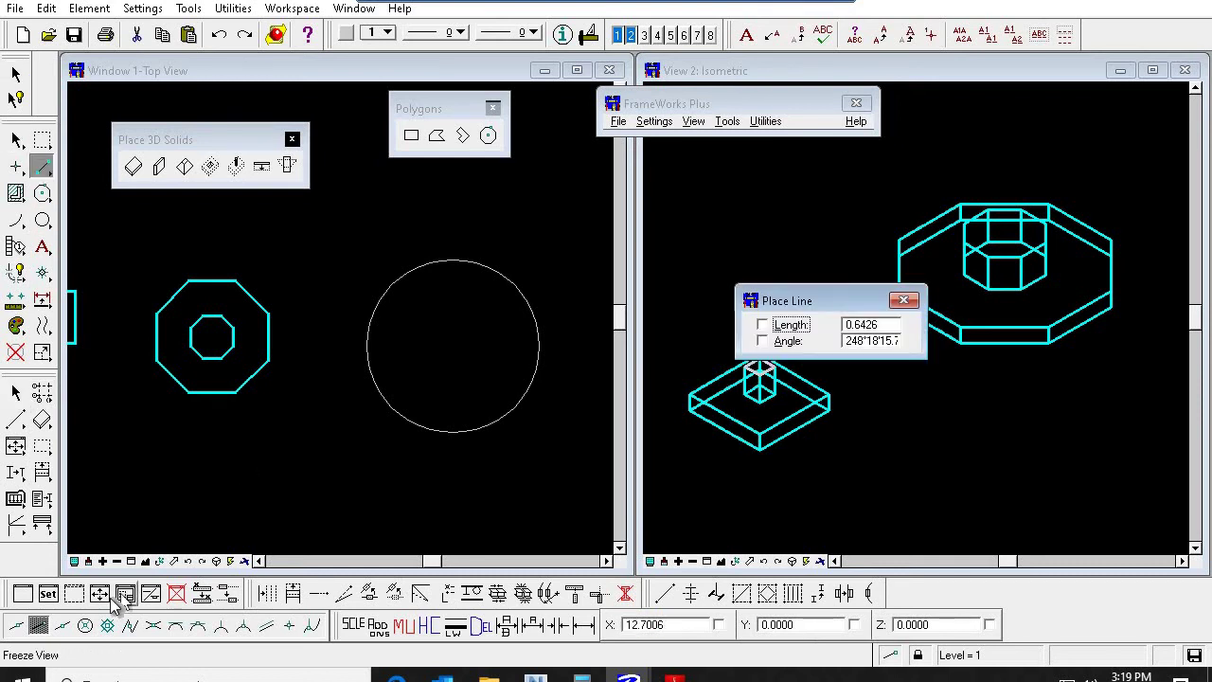
pyautogui.click(84, 625)
pyautogui.middleClick(478, 434)
pyautogui.click(465, 366)
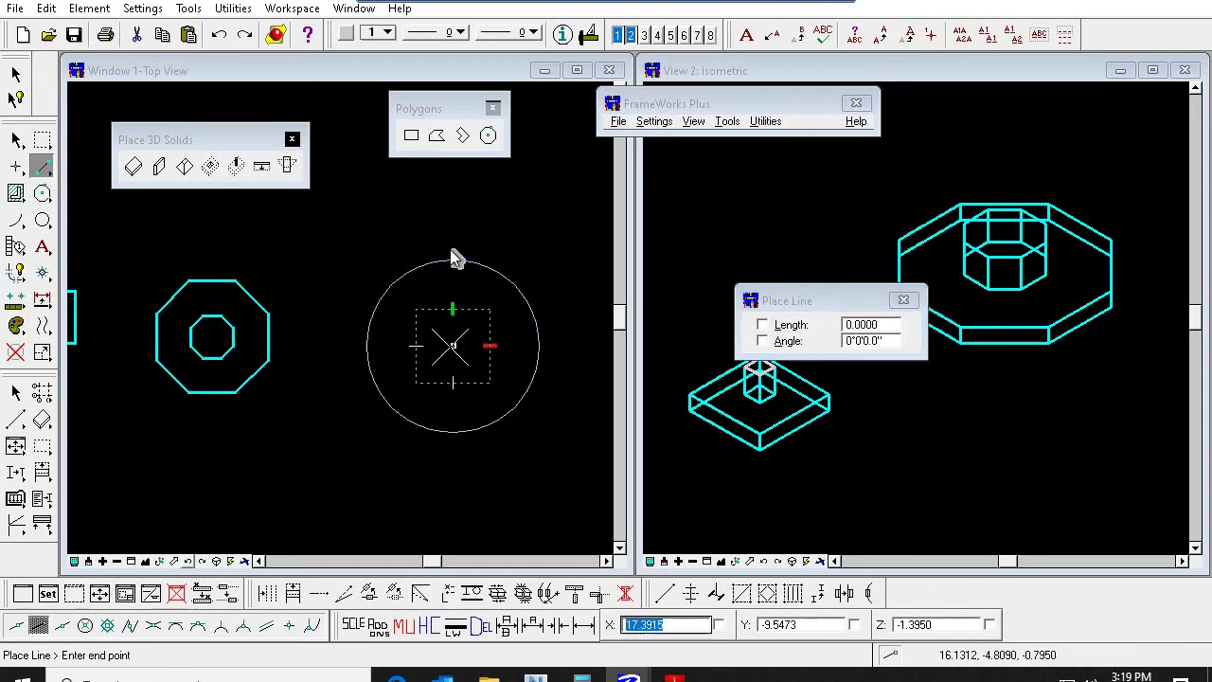
pyautogui.click(454, 206)
pyautogui.rightClick(501, 257)
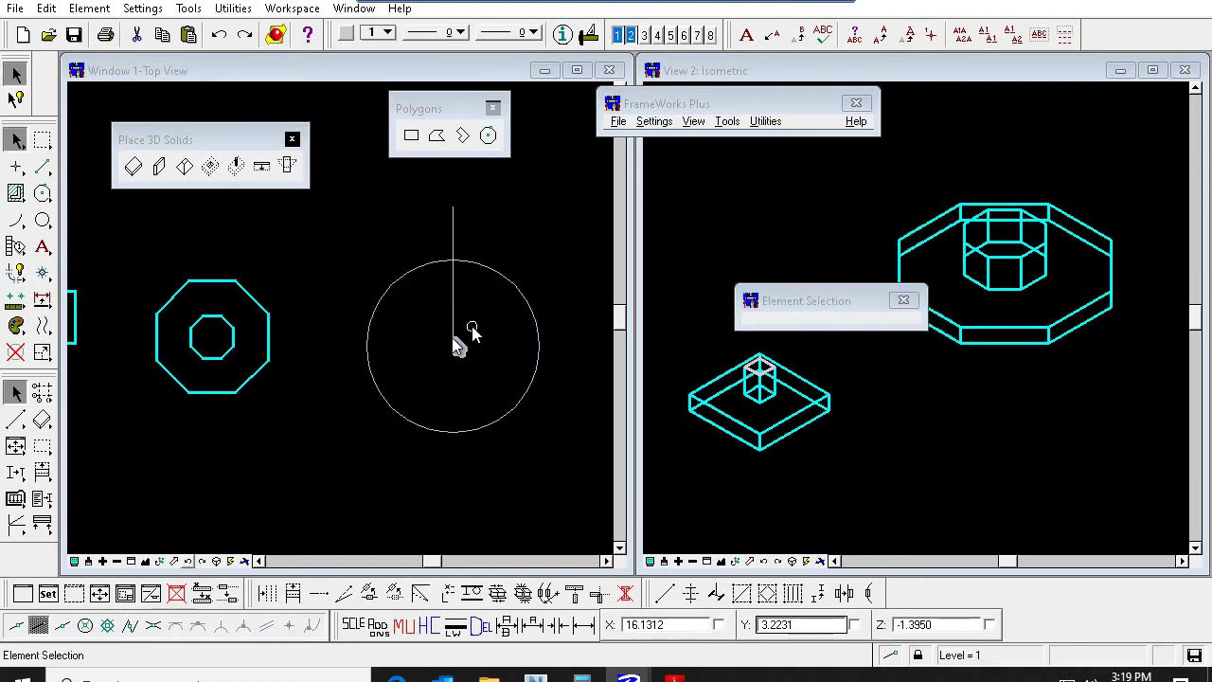
pyautogui.press('F5')
pyautogui.click(451, 340)
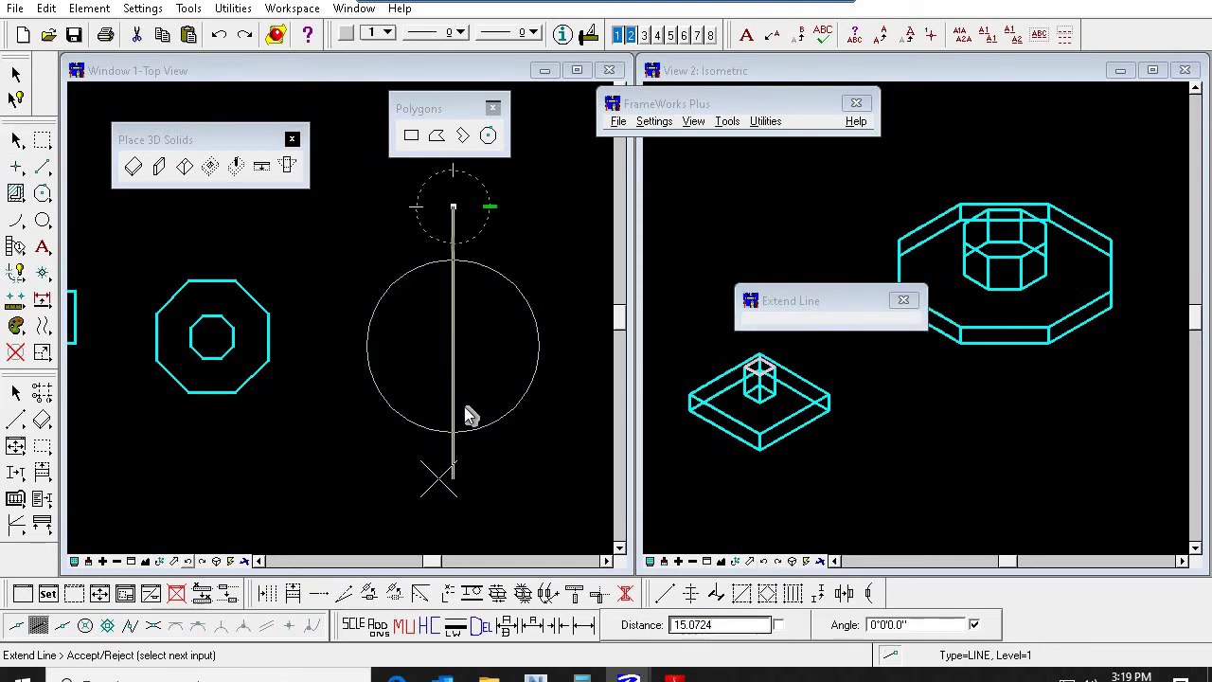
pyautogui.click(439, 478)
pyautogui.press('Escape')
# Step: Make a parallel copy of the circle offset 1.2 to the inside
pyautogui.press('F2')
pyautogui.click(512, 207)
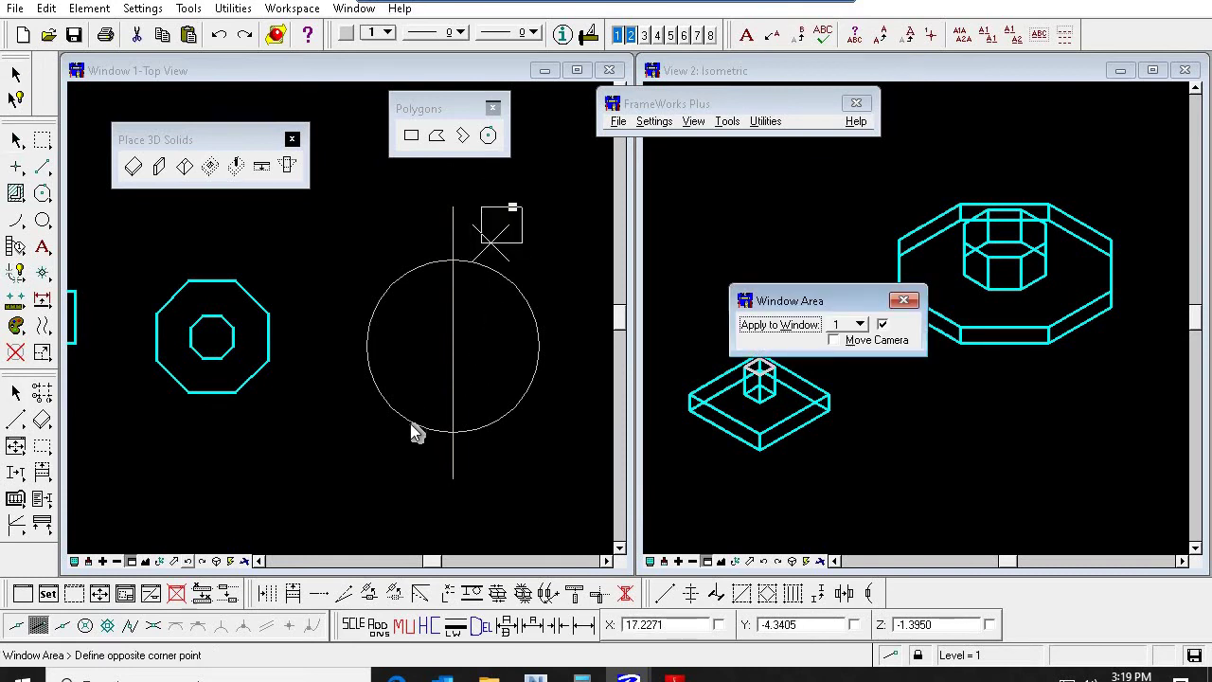
pyautogui.click(399, 478)
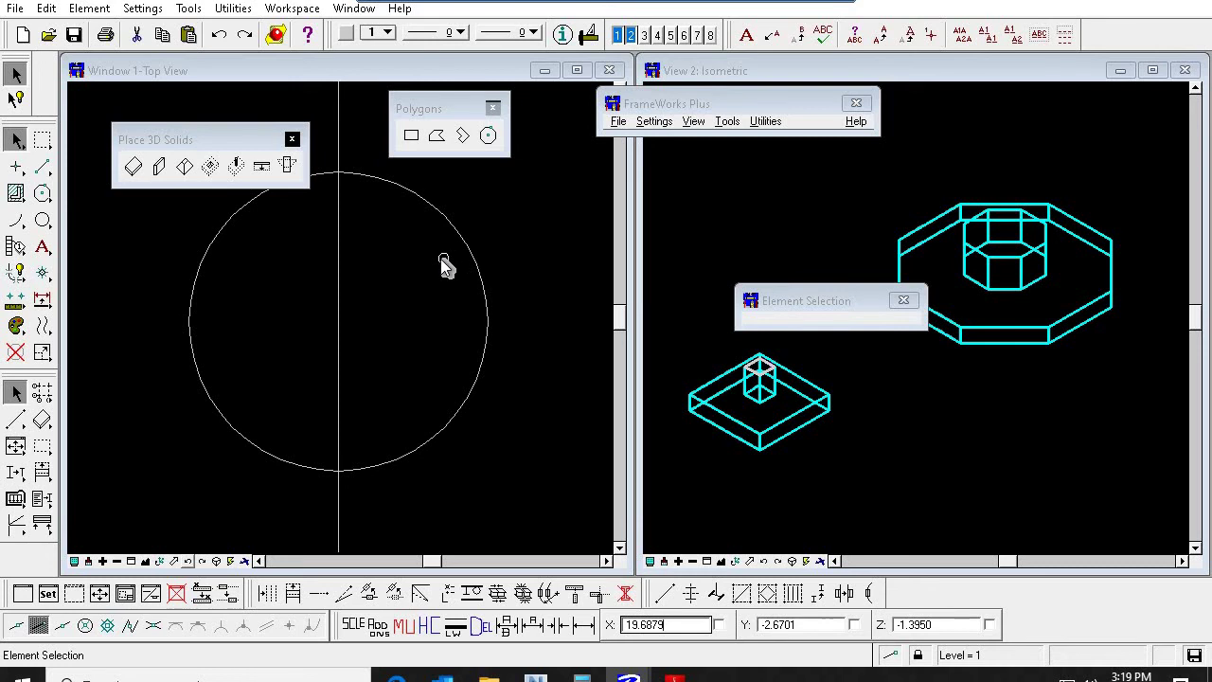
pyautogui.press('F6')
pyautogui.click(880, 324)
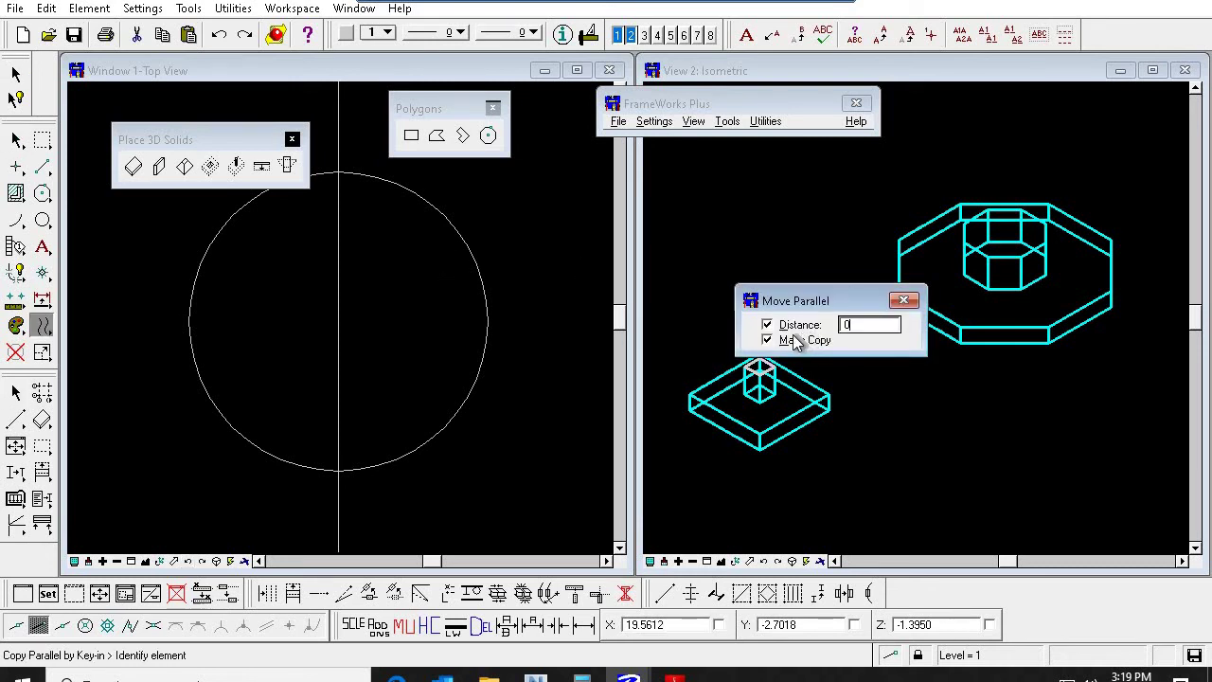
pyautogui.write('1.2')
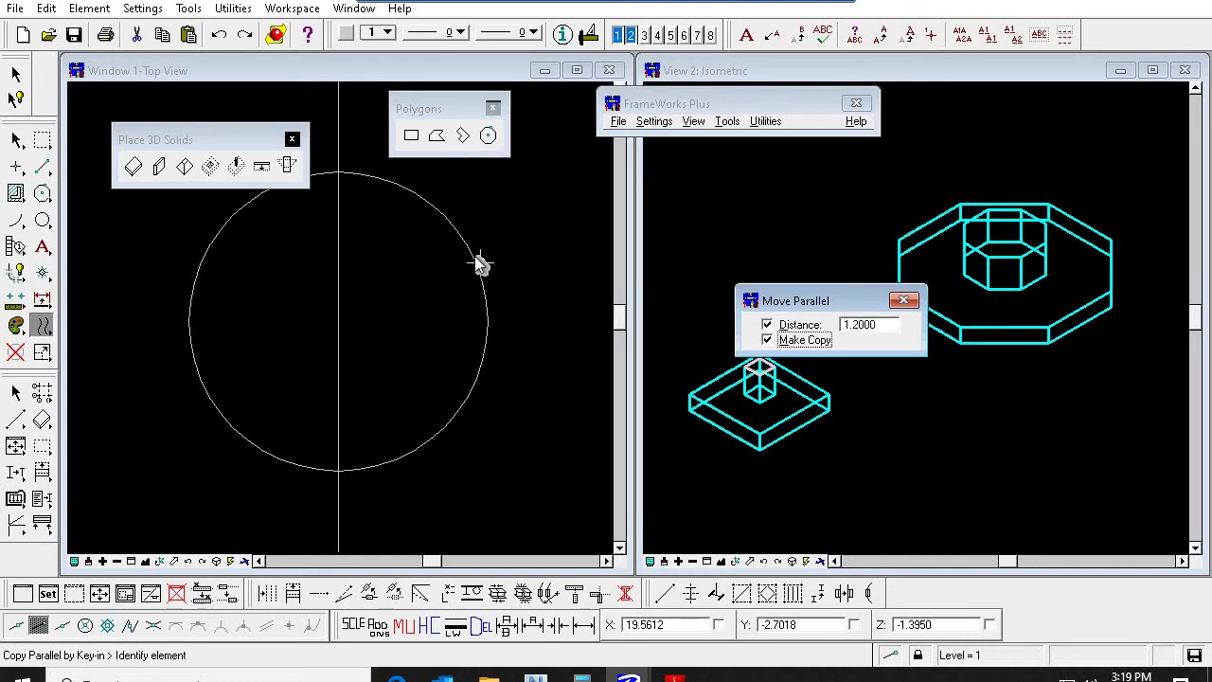
pyautogui.click(476, 262)
pyautogui.click(413, 293)
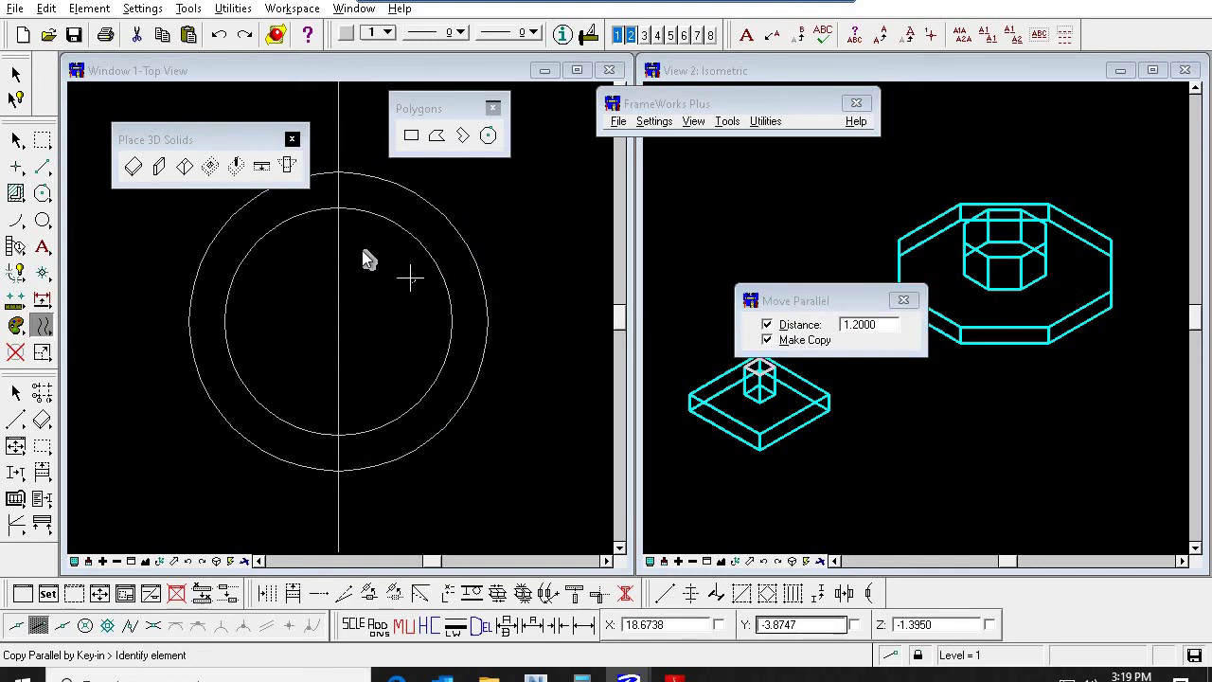
pyautogui.press('Escape')
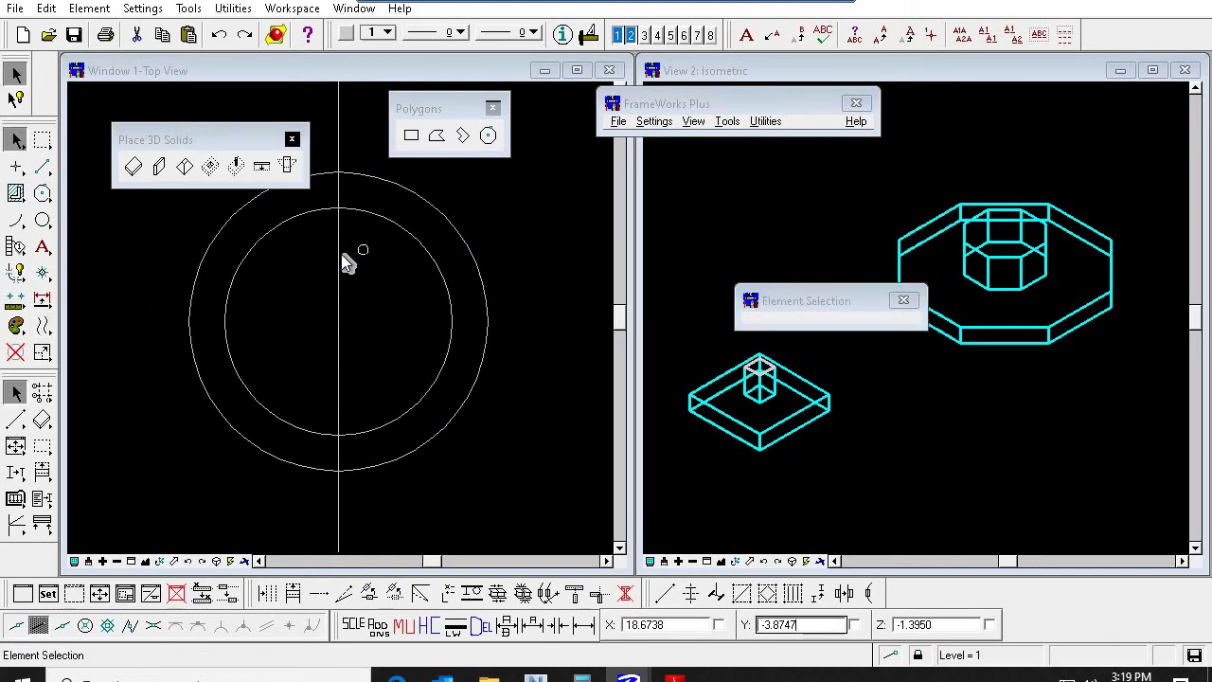
# Step: Trim away the right halves of both concentric circles at the vertical line and delete that line
pyautogui.click(396, 229)
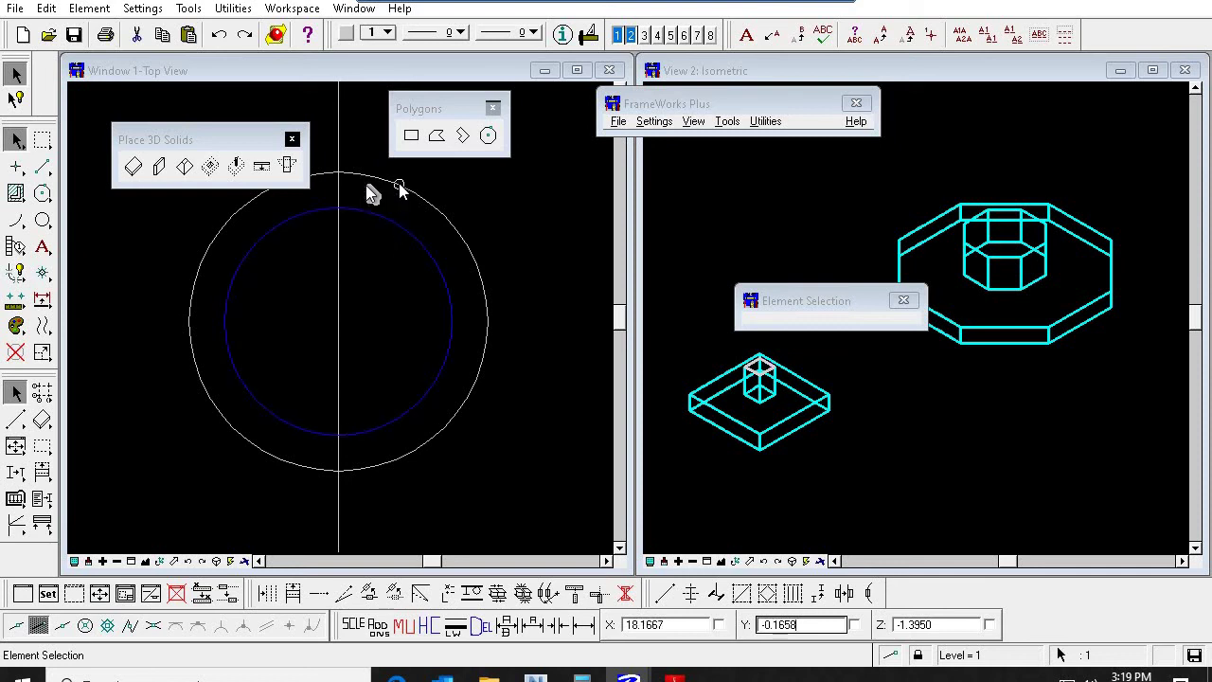
pyautogui.keyDown('ctrl'); pyautogui.click(349, 185); pyautogui.keyUp('ctrl')
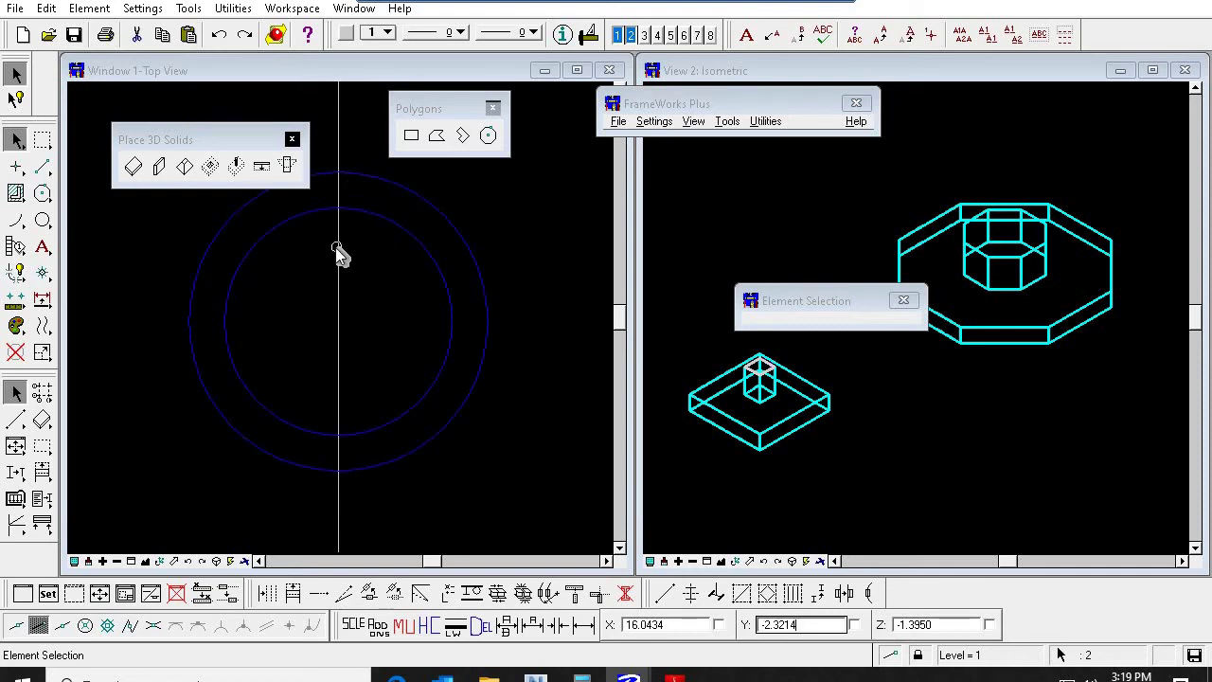
pyautogui.keyDown('ctrl'); pyautogui.click(338, 251); pyautogui.keyUp('ctrl')
pyautogui.press('t')
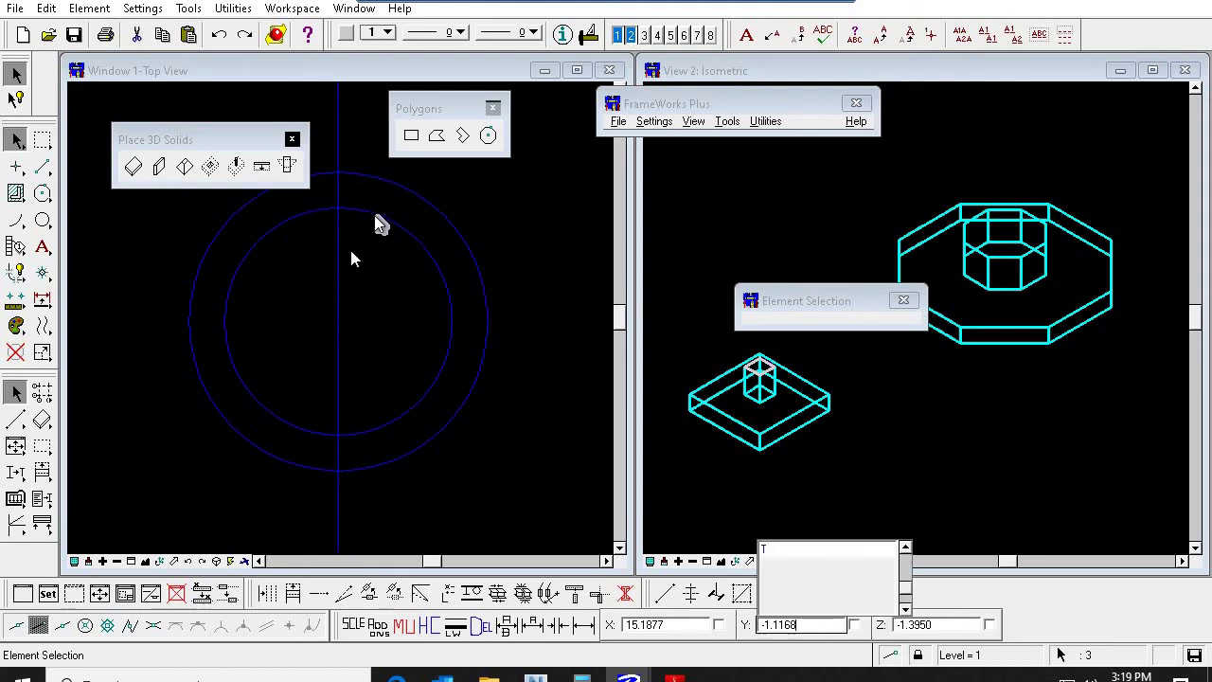
pyautogui.press('r')
pyautogui.click(375, 214)
pyautogui.click(393, 184)
pyautogui.click(392, 185)
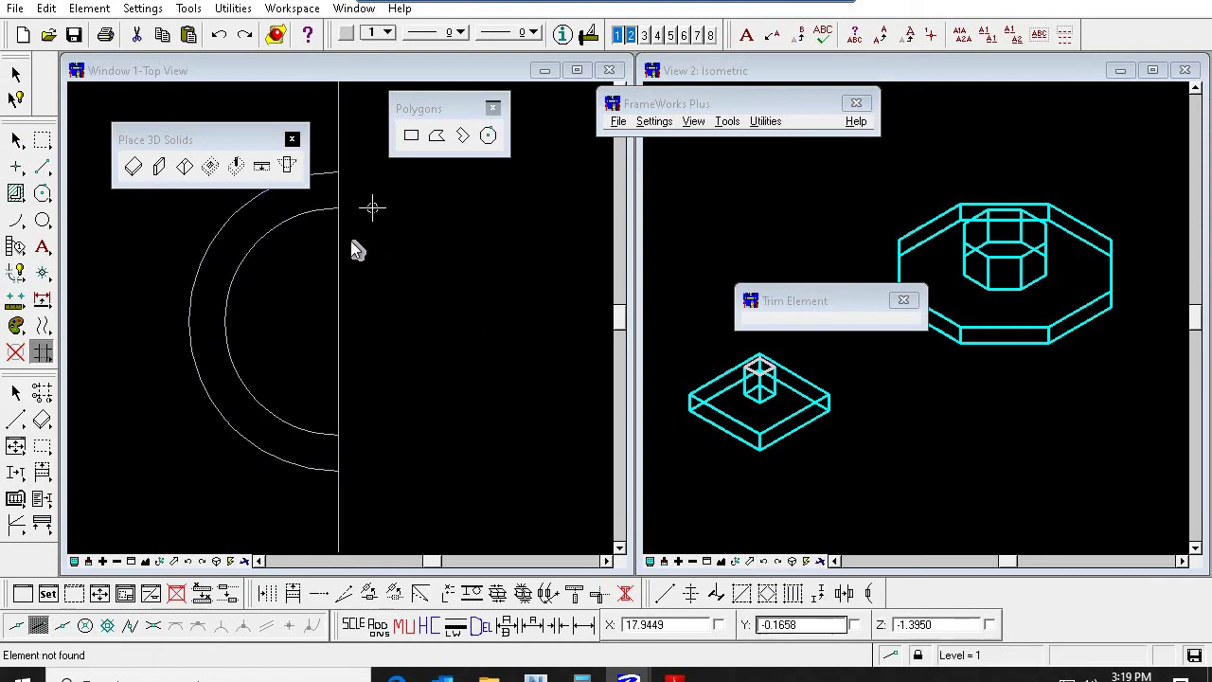
pyautogui.rightClick(345, 257)
pyautogui.press('Escape')
pyautogui.click(338, 262)
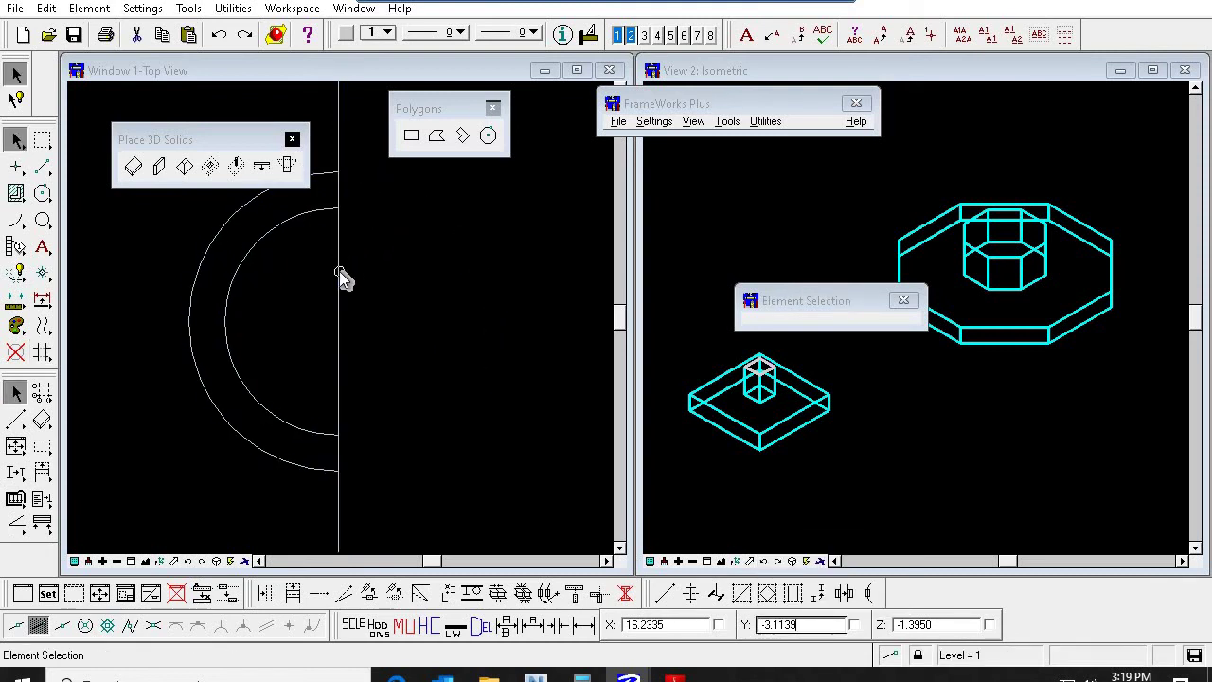
pyautogui.press('Delete')
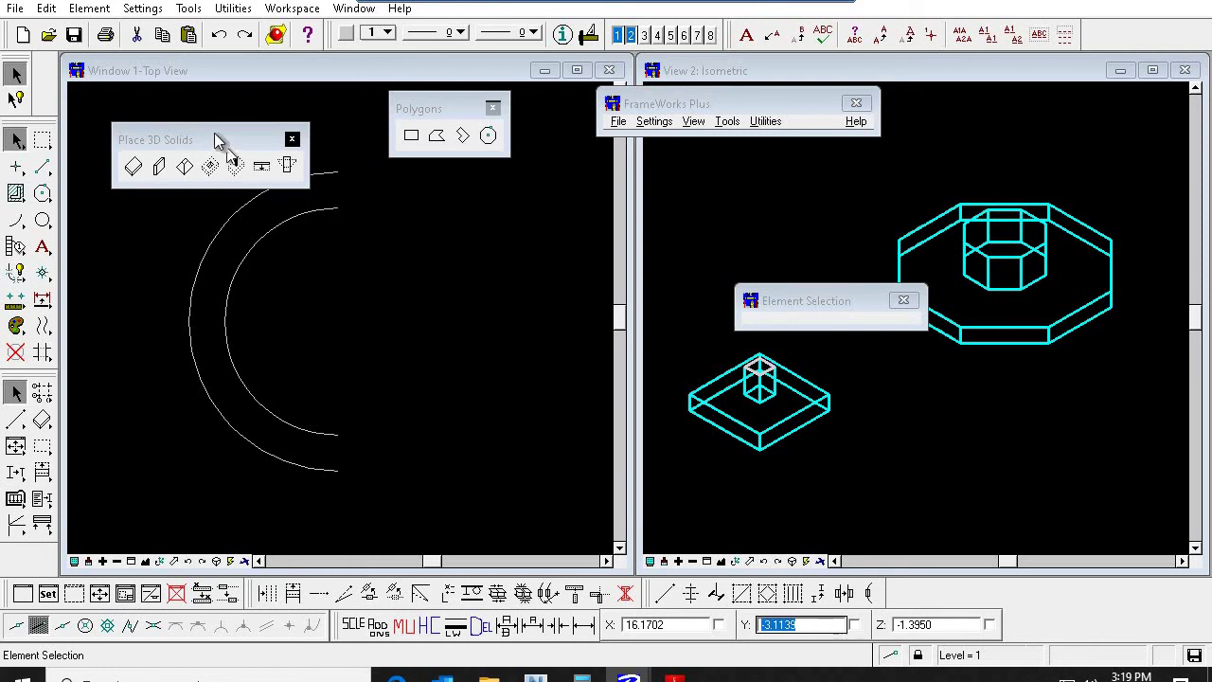
# Step: Close both open ends of the half ring with short vertical lines joining the inner and outer arc endpoints
pyautogui.moveTo(216, 140); pyautogui.dragTo(182, 104)
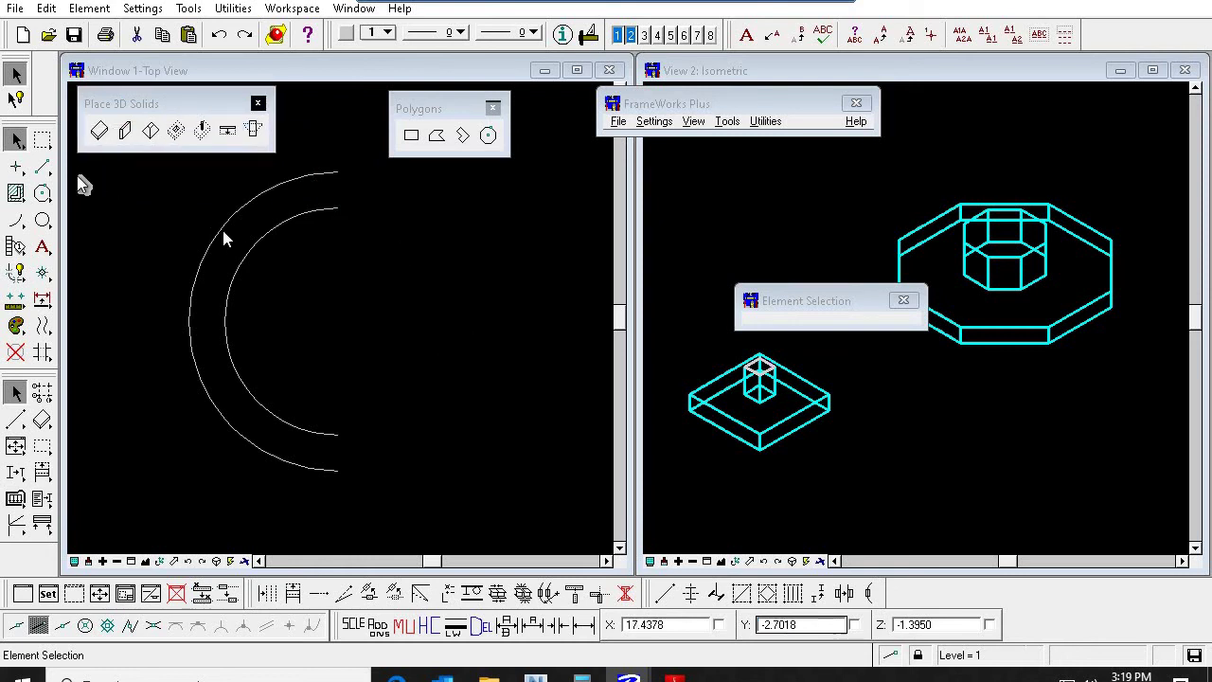
pyautogui.click(42, 166)
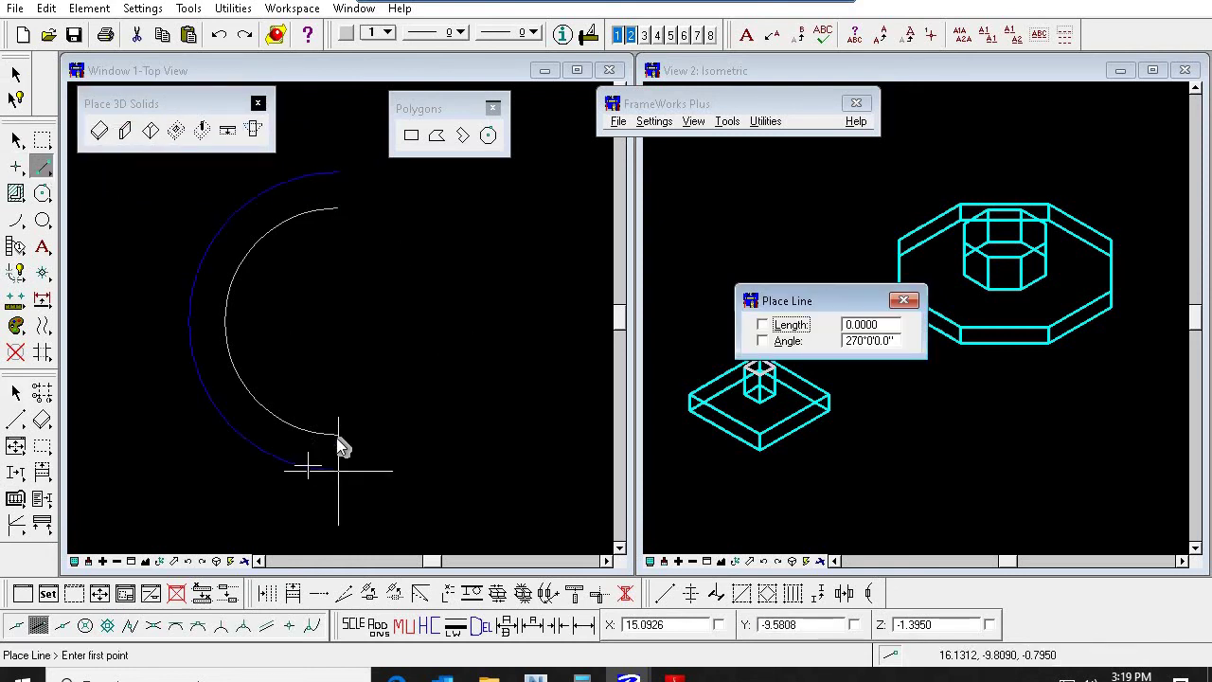
pyautogui.click(338, 470)
pyautogui.click(338, 436)
pyautogui.rightClick(352, 325)
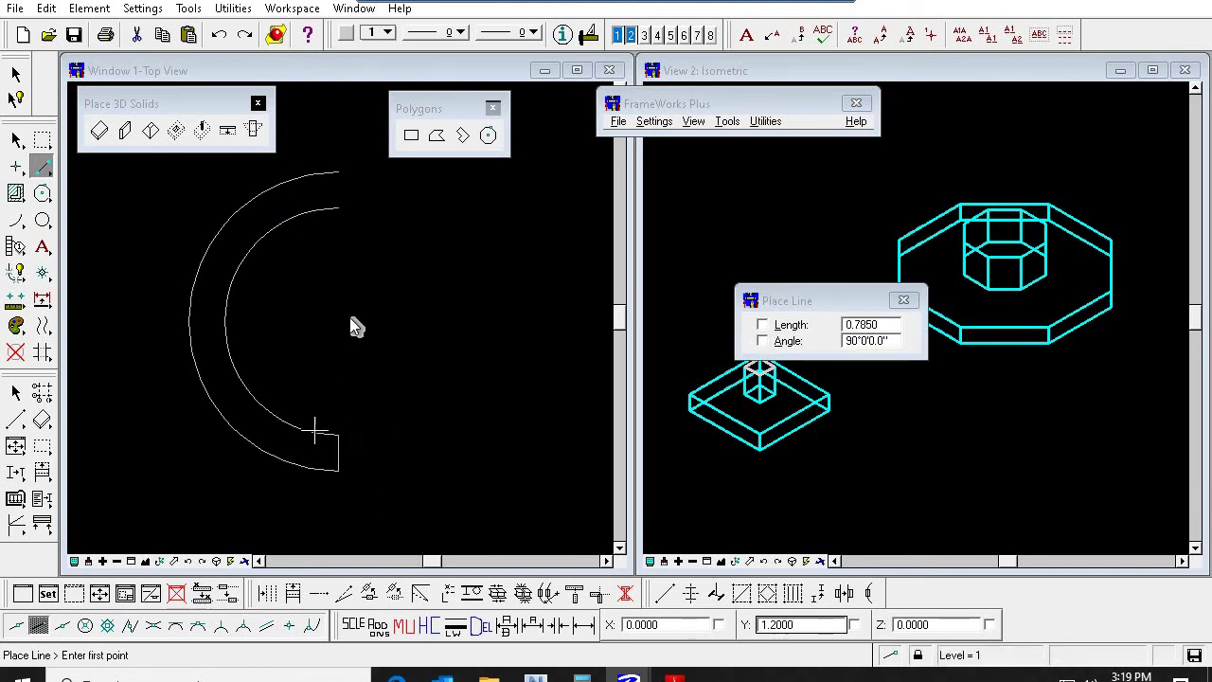
pyautogui.click(333, 209)
pyautogui.click(338, 174)
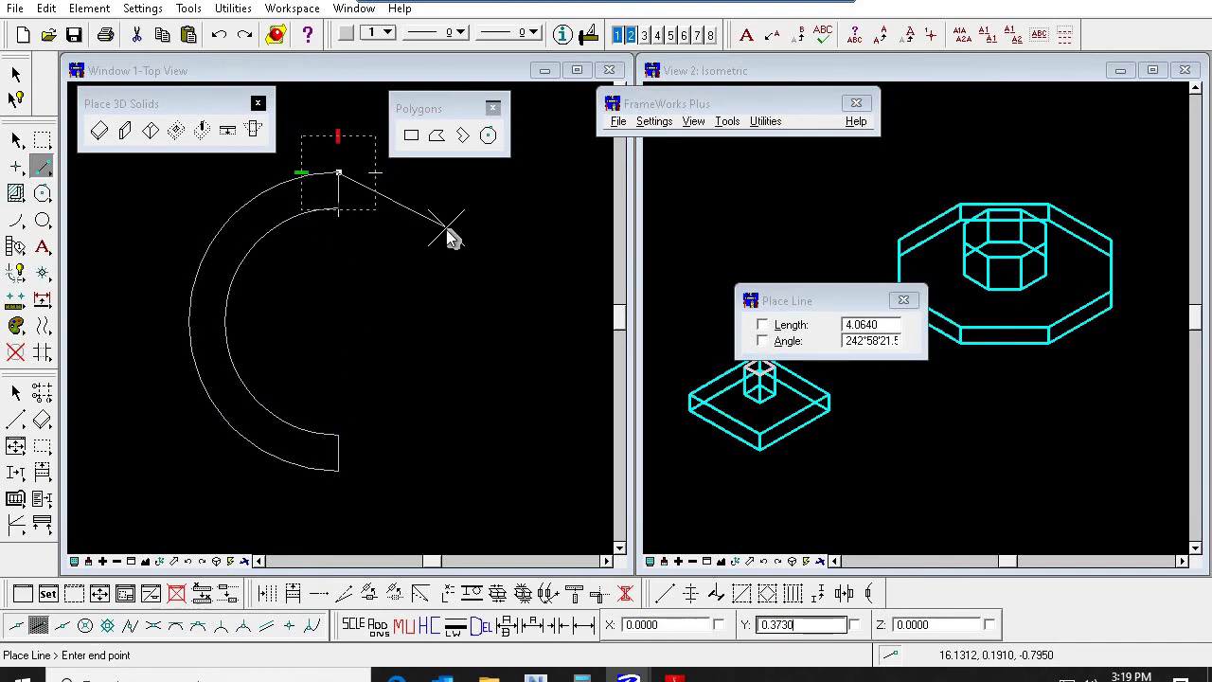
pyautogui.rightClick(435, 242)
# Step: Join the two arcs and two end lines into one complex shape with the Automatic method
pyautogui.moveTo(47, 327)
pyautogui.mouseDown()
pyautogui.moveTo(104, 327)
pyautogui.moveTo(47, 325)
pyautogui.mouseUp()
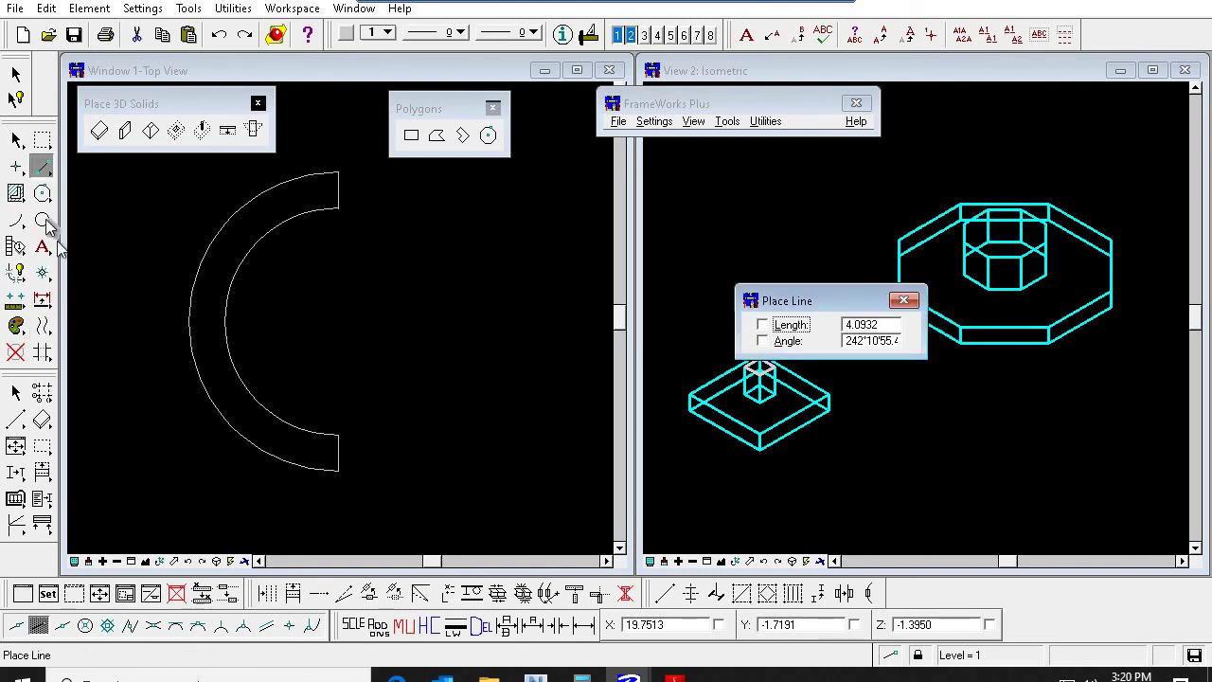
pyautogui.moveTo(41, 193); pyautogui.dragTo(104, 195)
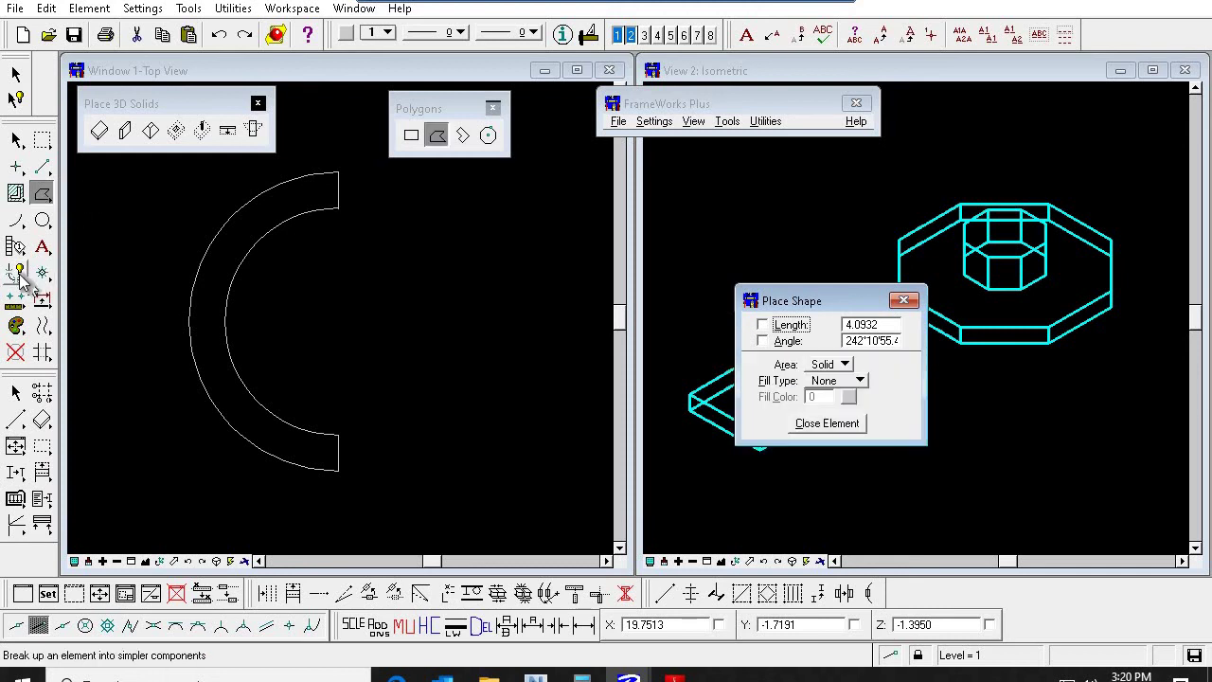
pyautogui.moveTo(19, 282); pyautogui.dragTo(104, 273)
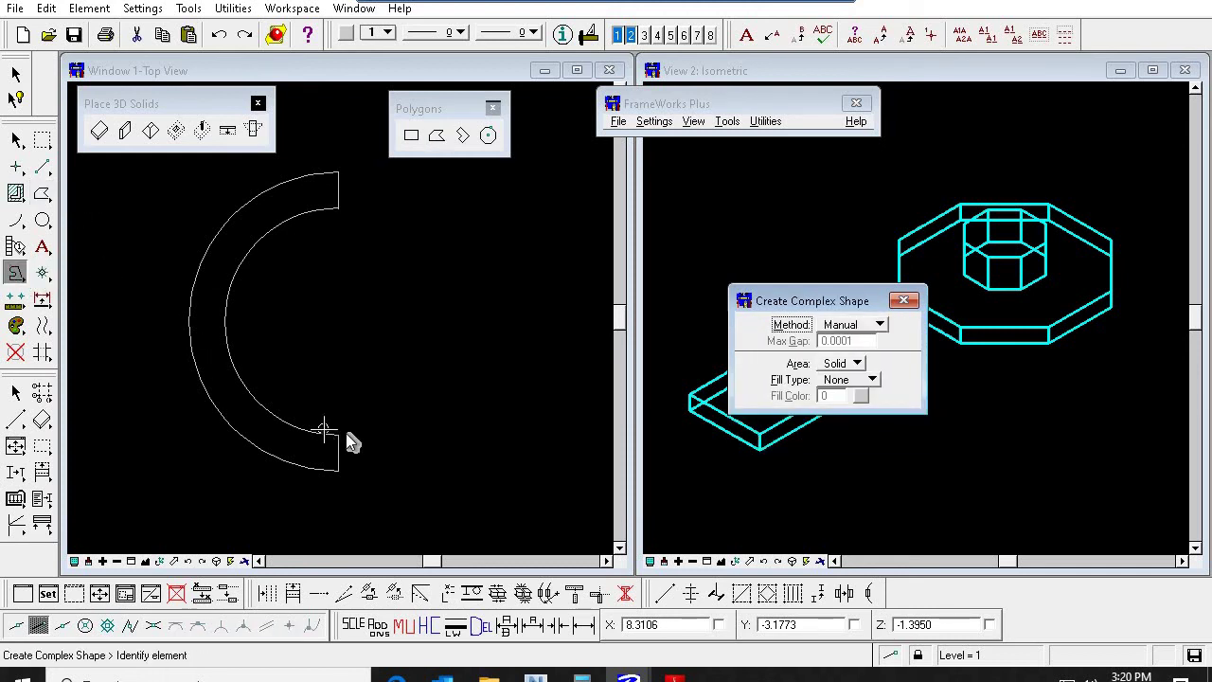
pyautogui.click(857, 324)
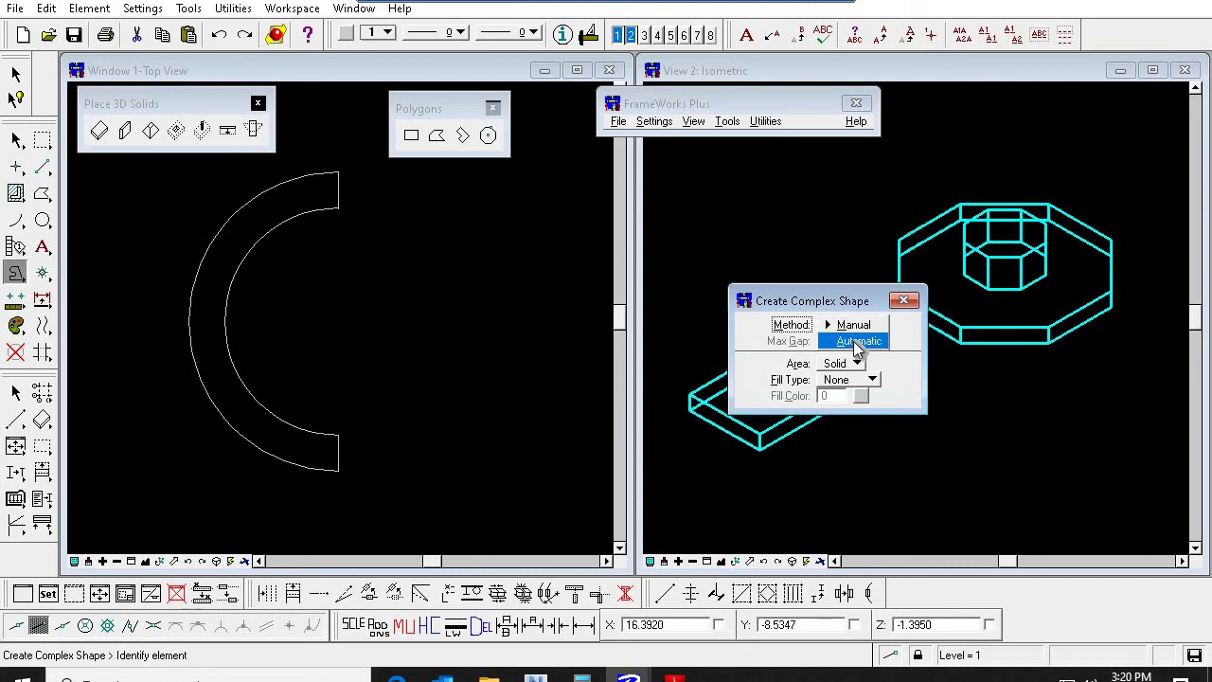
pyautogui.click(858, 339)
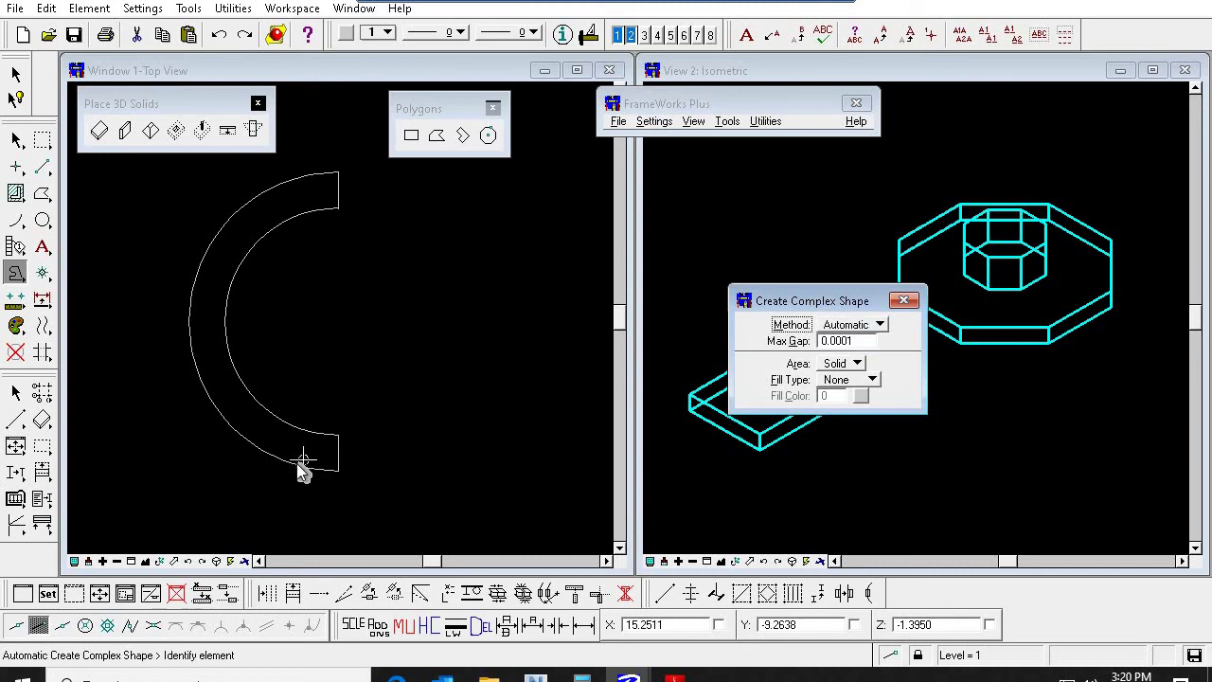
pyautogui.click(303, 466)
pyautogui.click(378, 405)
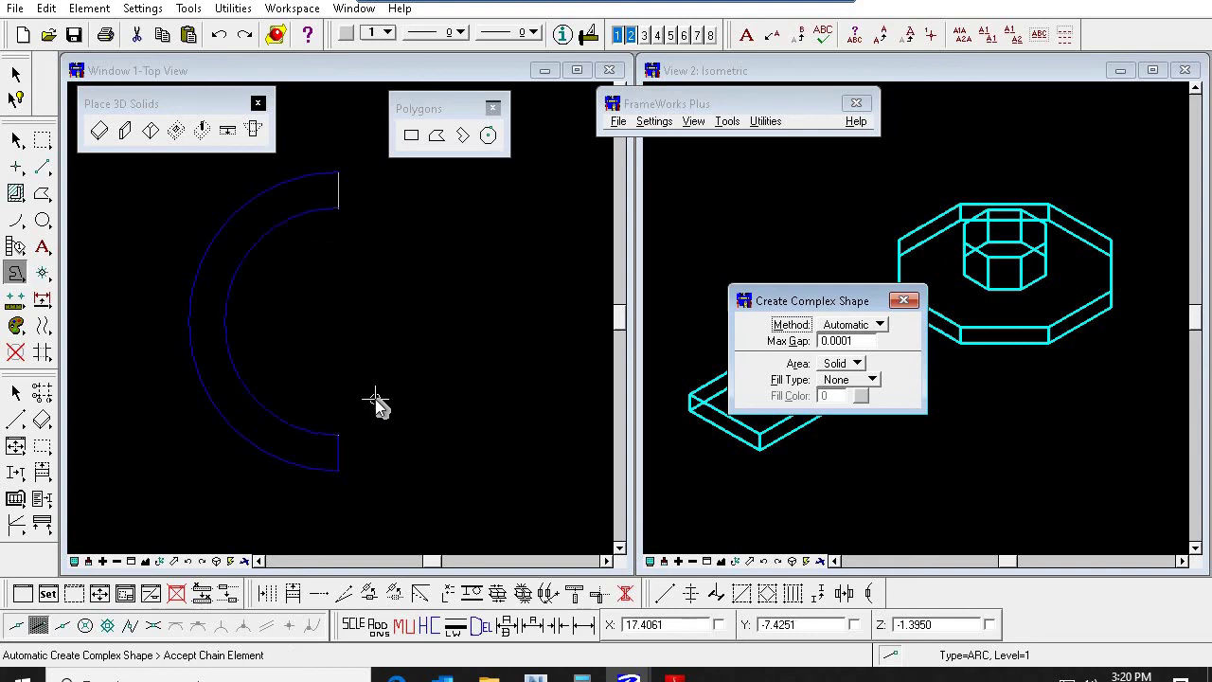
pyautogui.click(378, 405)
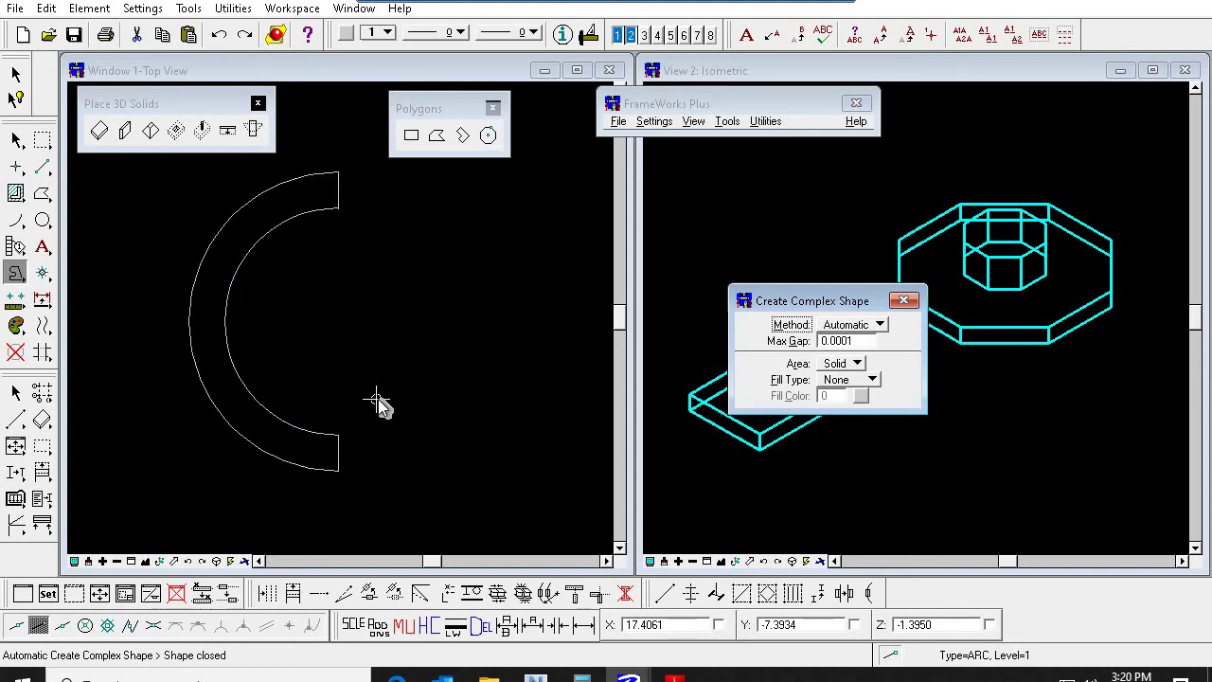
# Step: Mirror a copy of the half-ring shape about the vertical through its arc endpoints to complete the ring
pyautogui.click(16, 392)
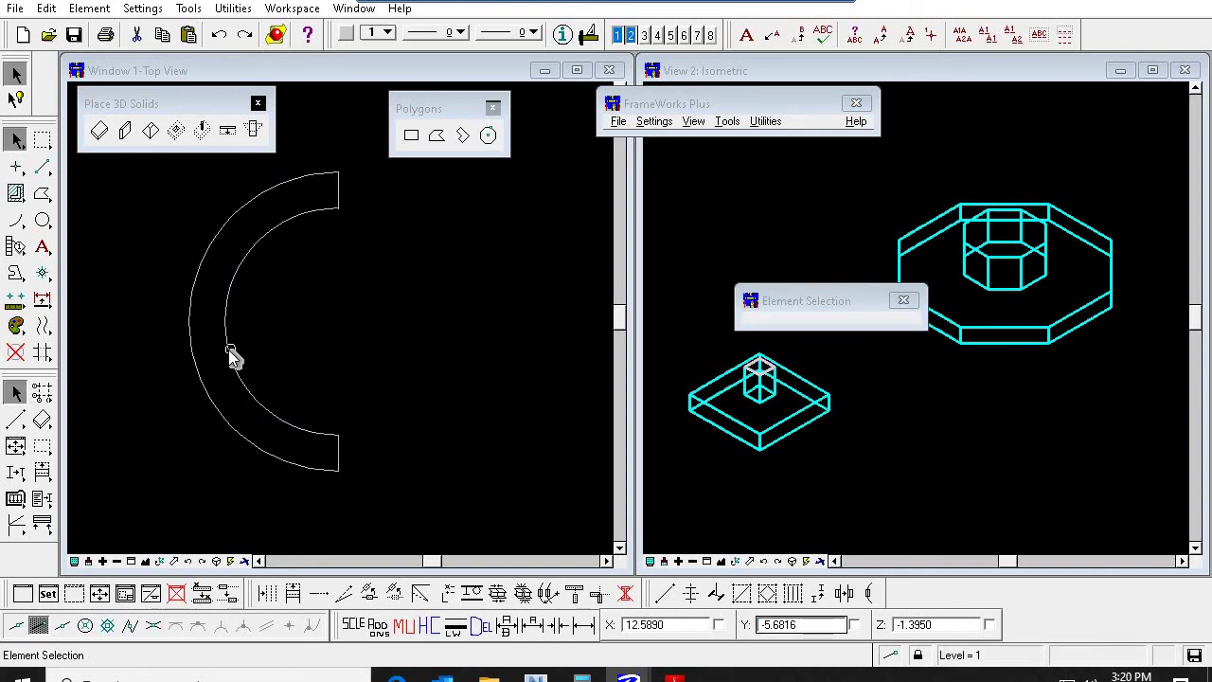
pyautogui.click(229, 351)
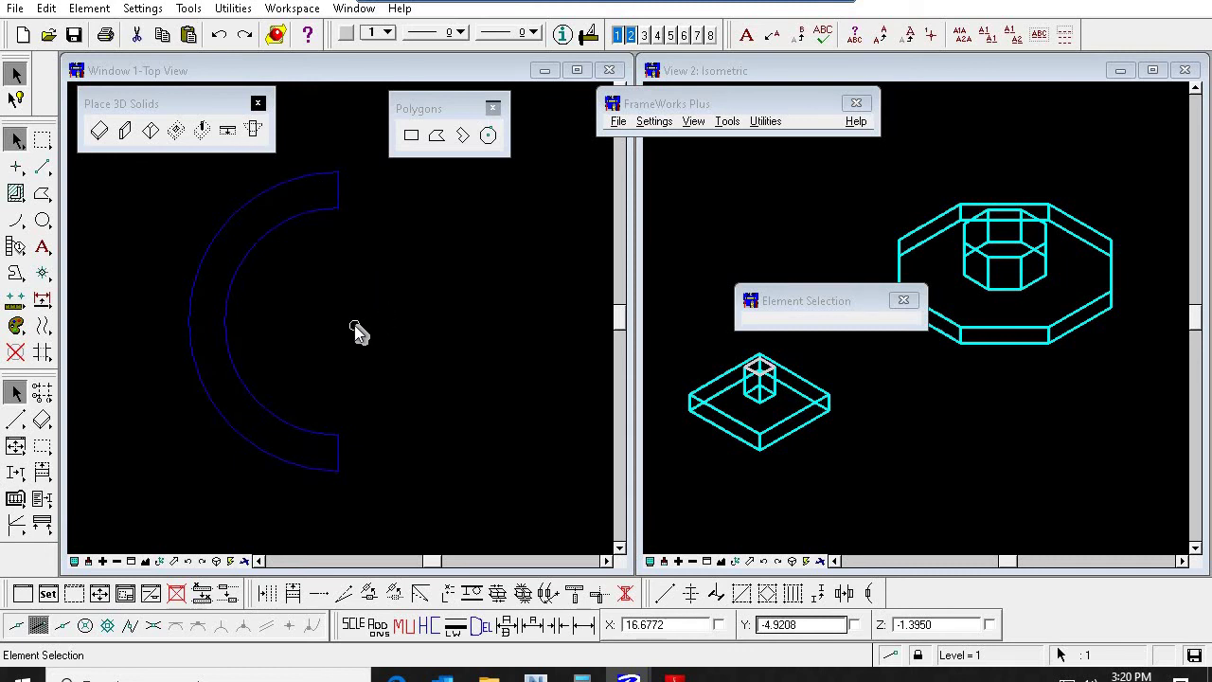
pyautogui.press('m')
pyautogui.press('v')
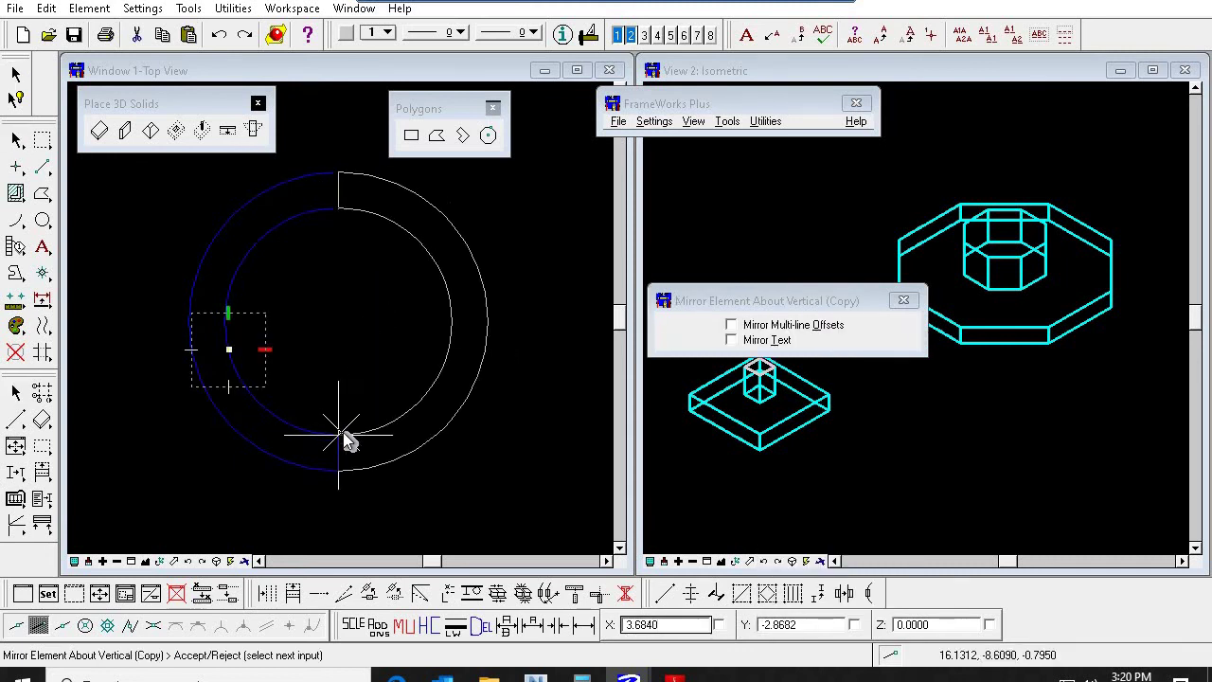
pyautogui.click(345, 428)
pyautogui.click(555, 378)
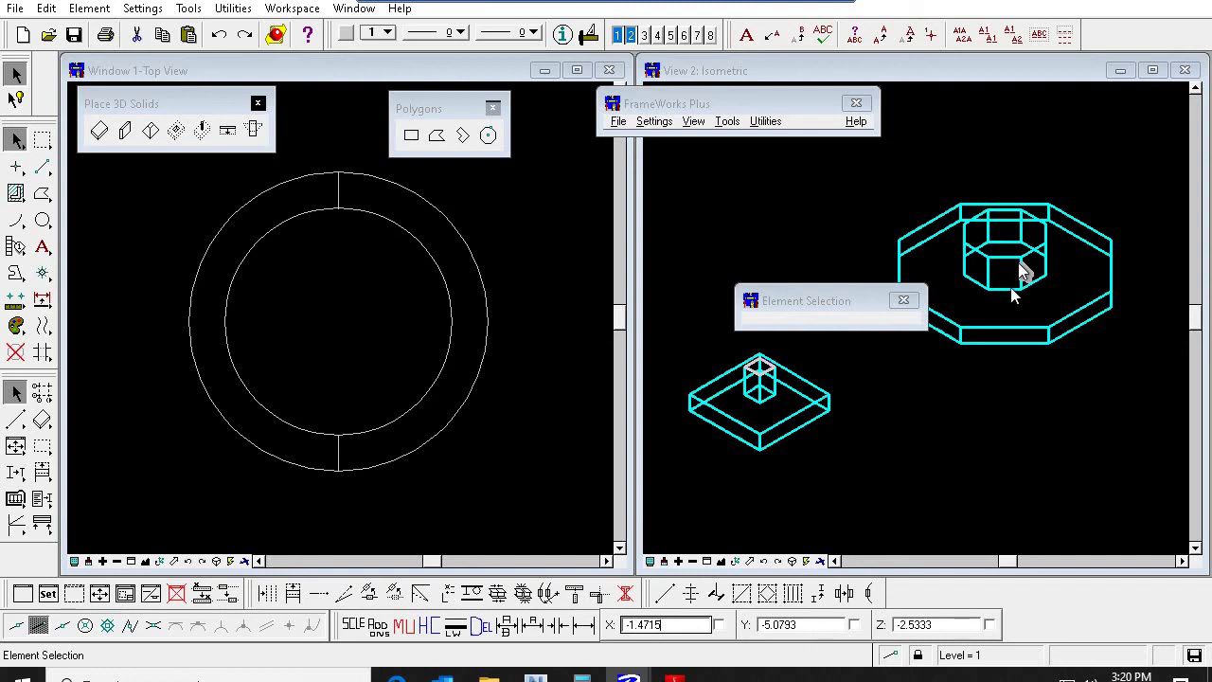
# Step: Frame the half-ring outline together with the square and octagonal footings in the isometric view
pyautogui.scroll(-2, 1023, 259)
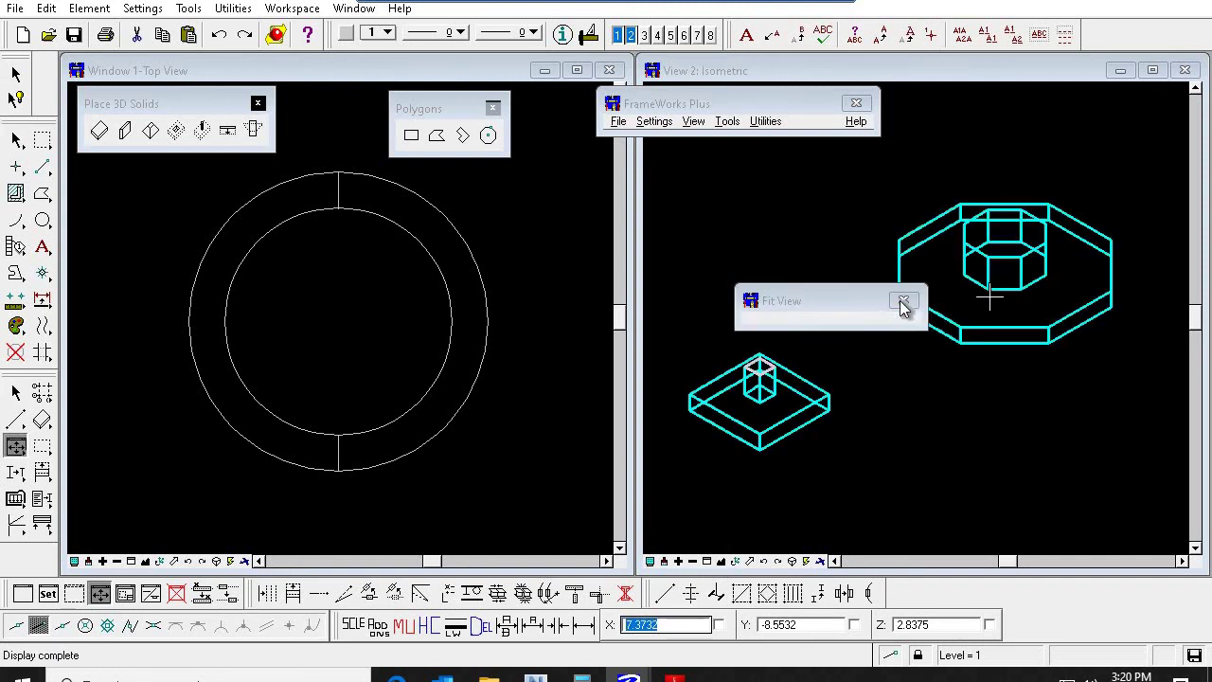
pyautogui.moveTo(871, 303); pyautogui.dragTo(792, 252)
pyautogui.click(1015, 231)
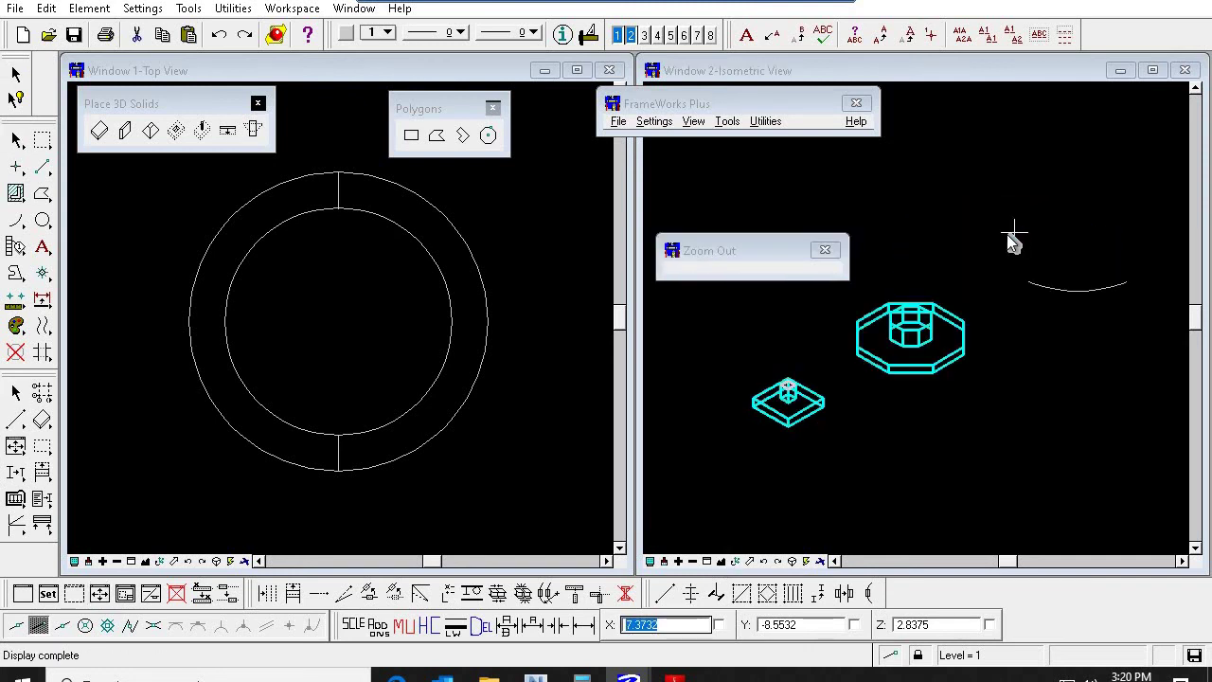
pyautogui.middleClick(1018, 162)
pyautogui.click(1017, 156)
pyautogui.click(1064, 337)
pyautogui.rightClick(1050, 339)
pyautogui.scroll(-1, 930, 294)
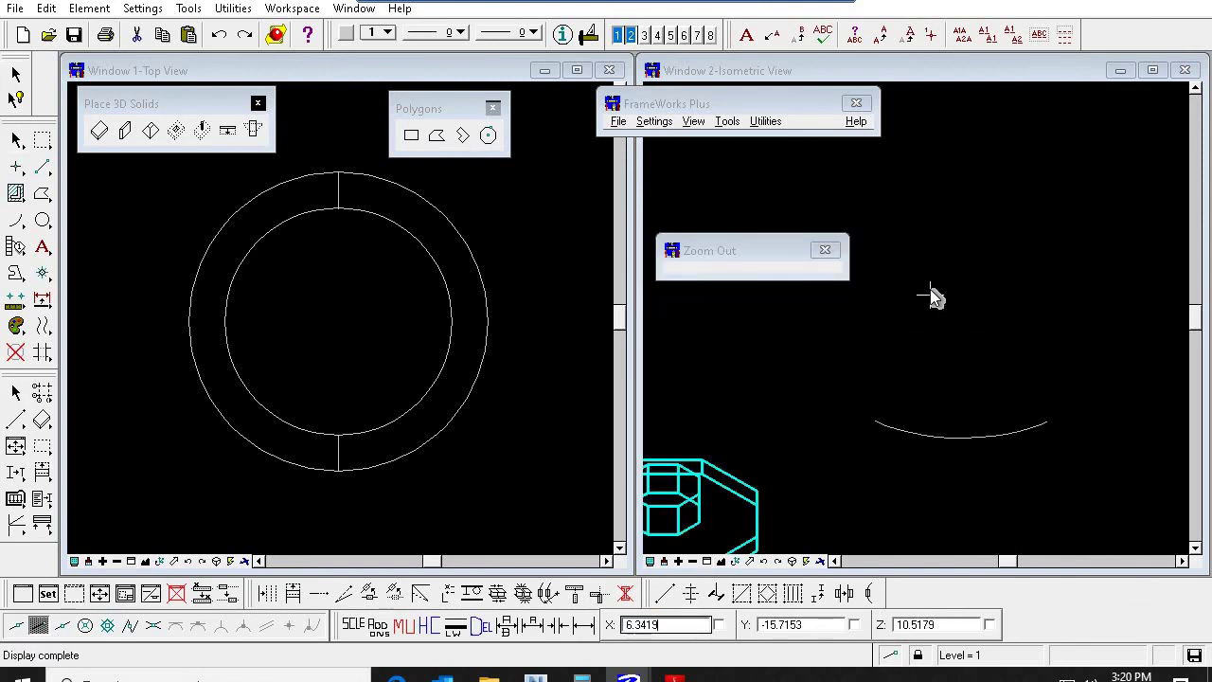
pyautogui.click(932, 296)
pyautogui.press('Escape')
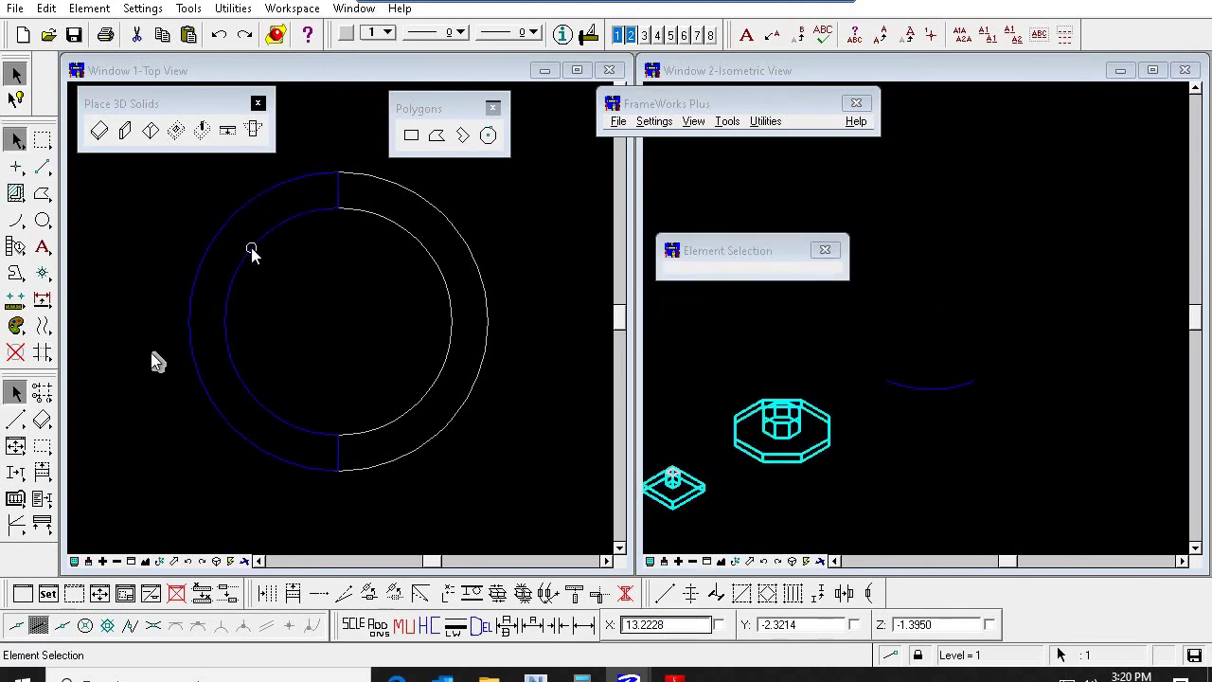
# Step: Place a slab 2.5 thick on the left half-ring shape by Identify Element, using Top Face
pyautogui.click(99, 130)
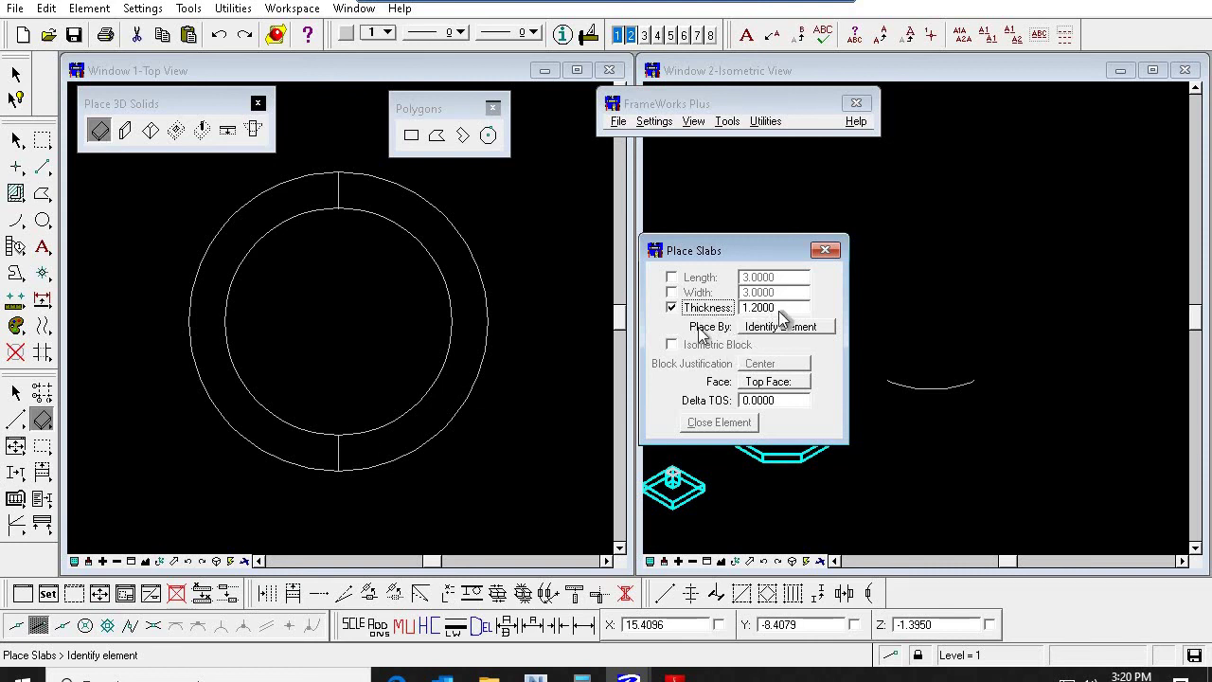
pyautogui.press('Tab')
pyautogui.write('2.5')
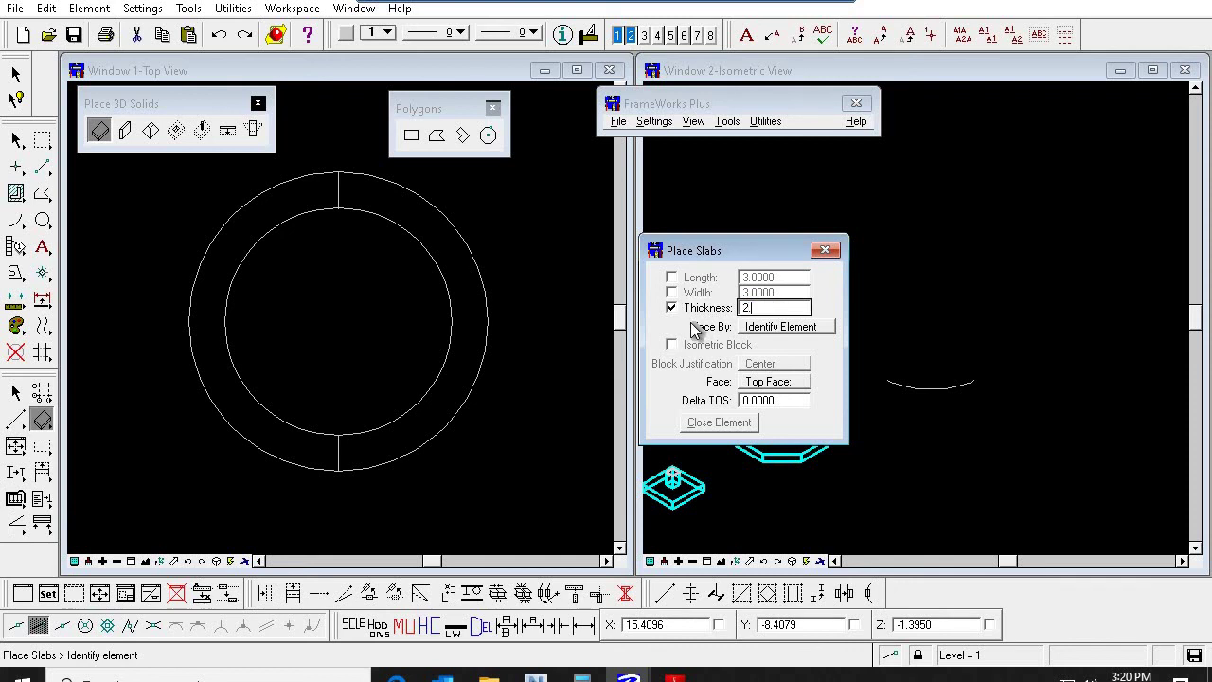
pyautogui.press('Tab')
pyautogui.click(300, 430)
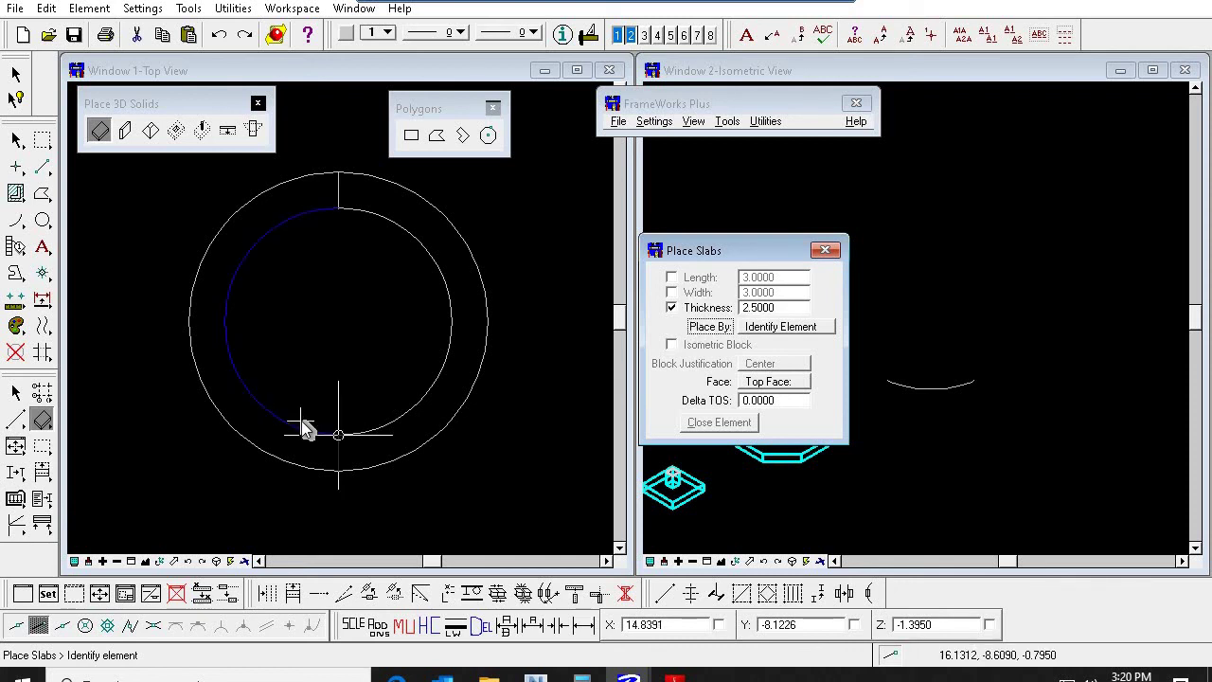
pyautogui.click(301, 358)
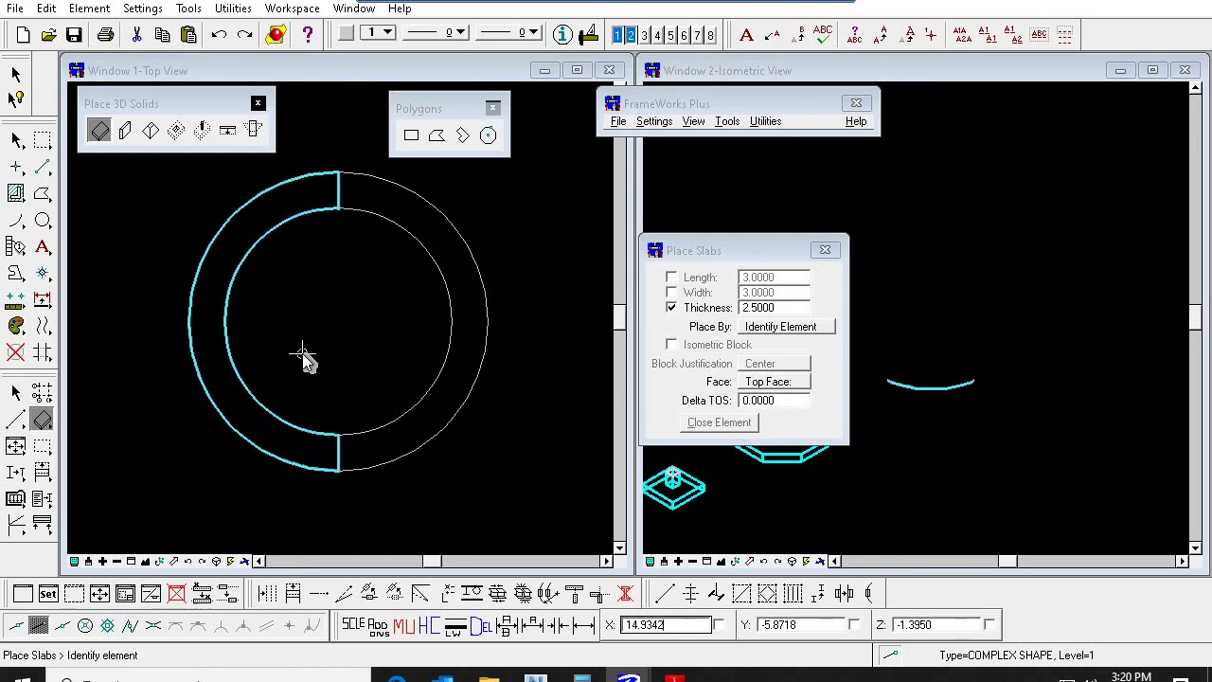
# Step: Try to place a matching 2.5-thick slab on the right half-ring shape using Top Face
pyautogui.click(453, 326)
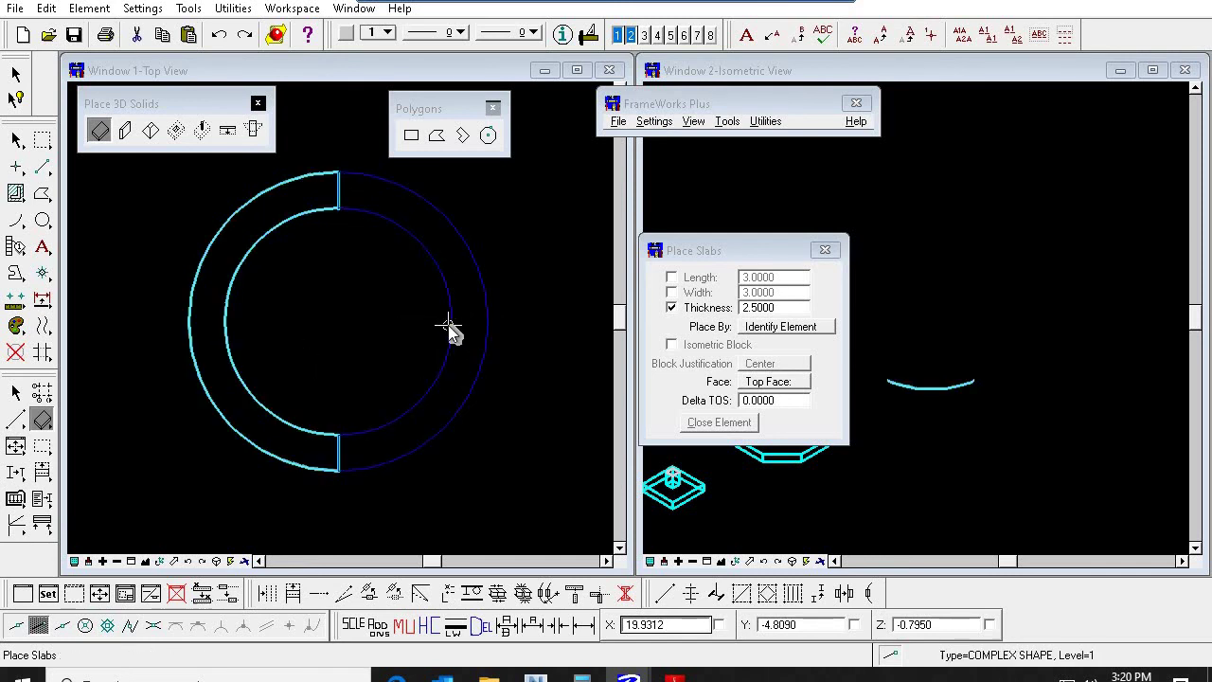
pyautogui.click(439, 324)
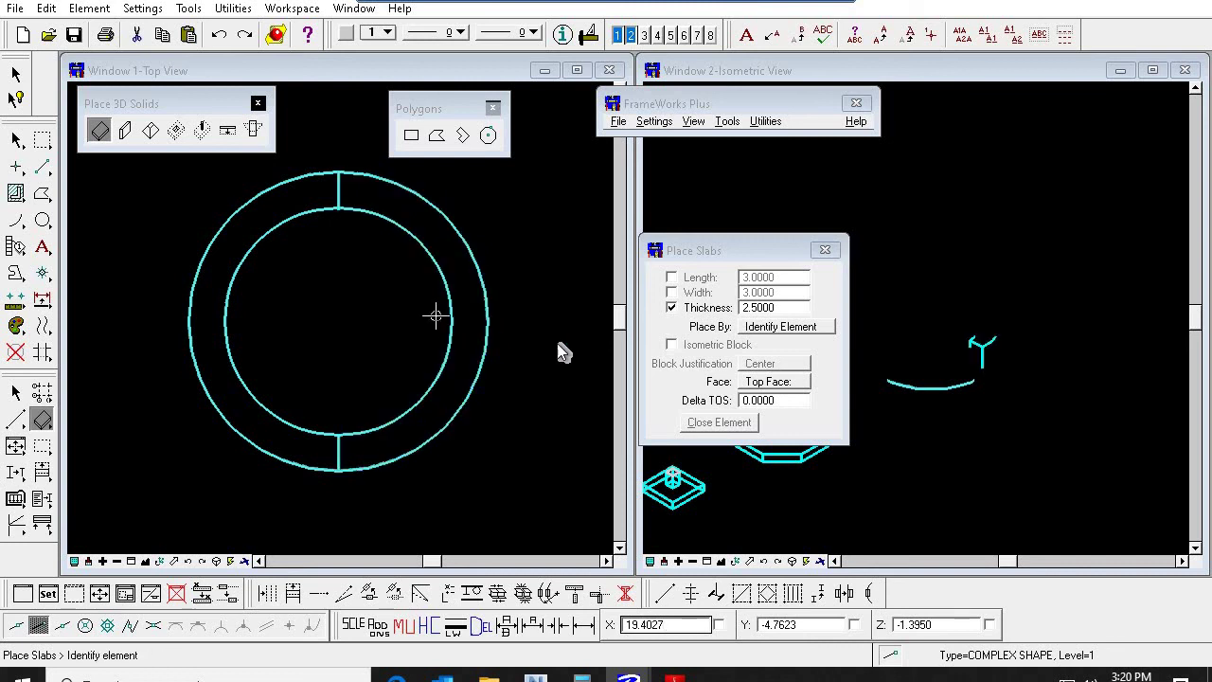
# Step: Examine how the two half-ring slabs line up vertically in a close isometric view
pyautogui.click(722, 560)
pyautogui.click(995, 309)
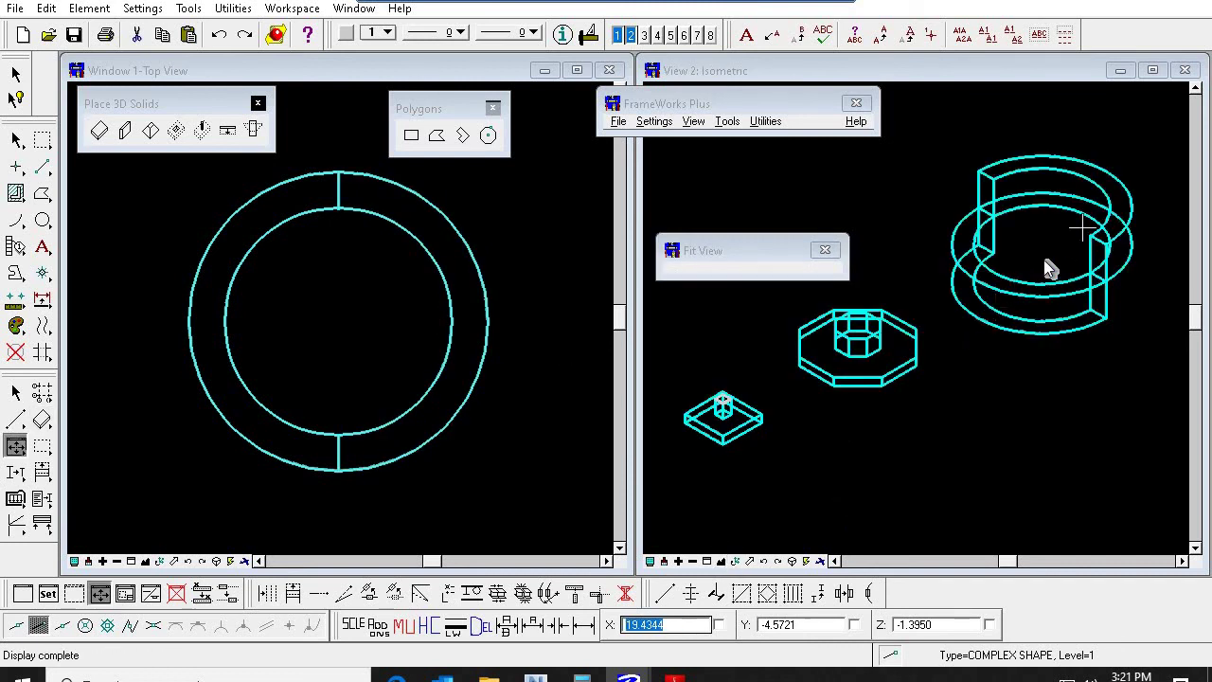
pyautogui.press('F4')
pyautogui.click(1044, 260)
pyautogui.press('F2')
pyautogui.click(922, 211)
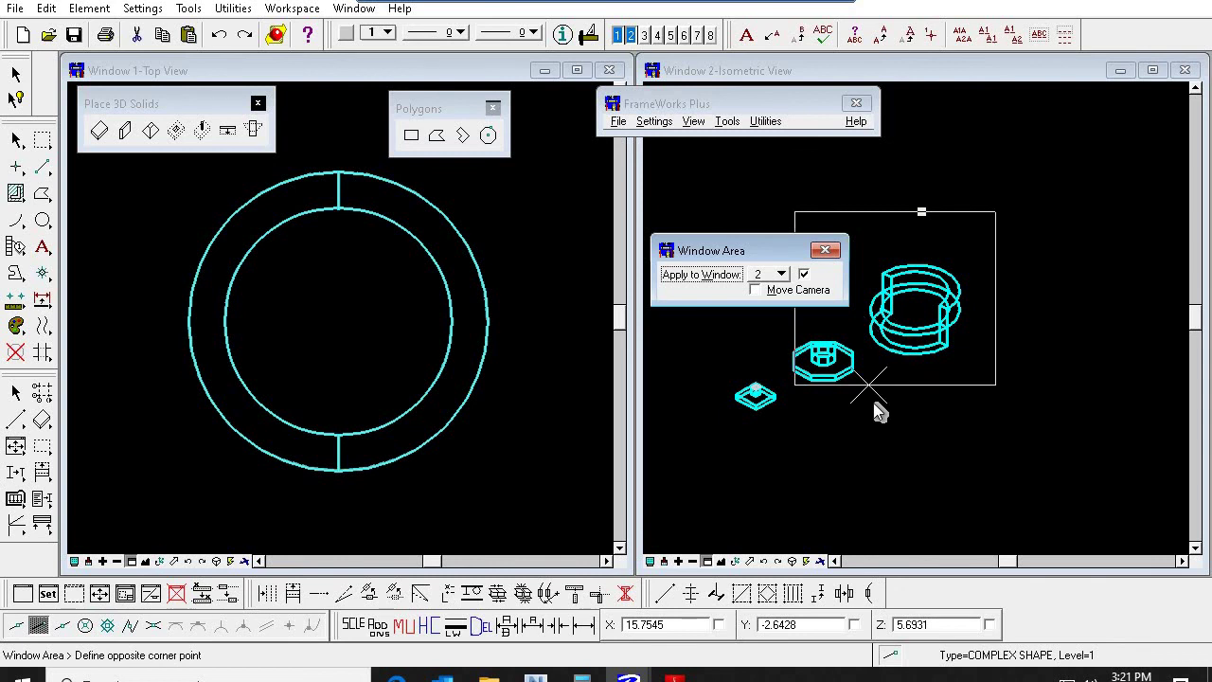
pyautogui.click(873, 404)
pyautogui.press('Escape')
pyautogui.click(1061, 351)
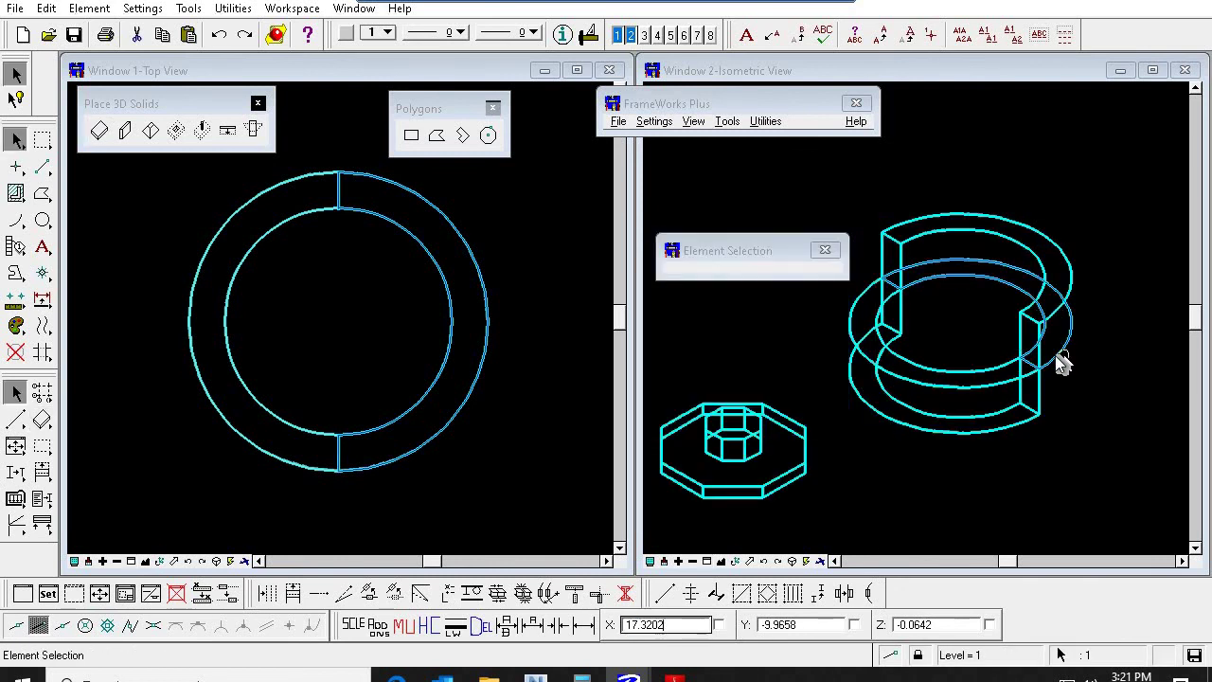
pyautogui.click(1011, 383)
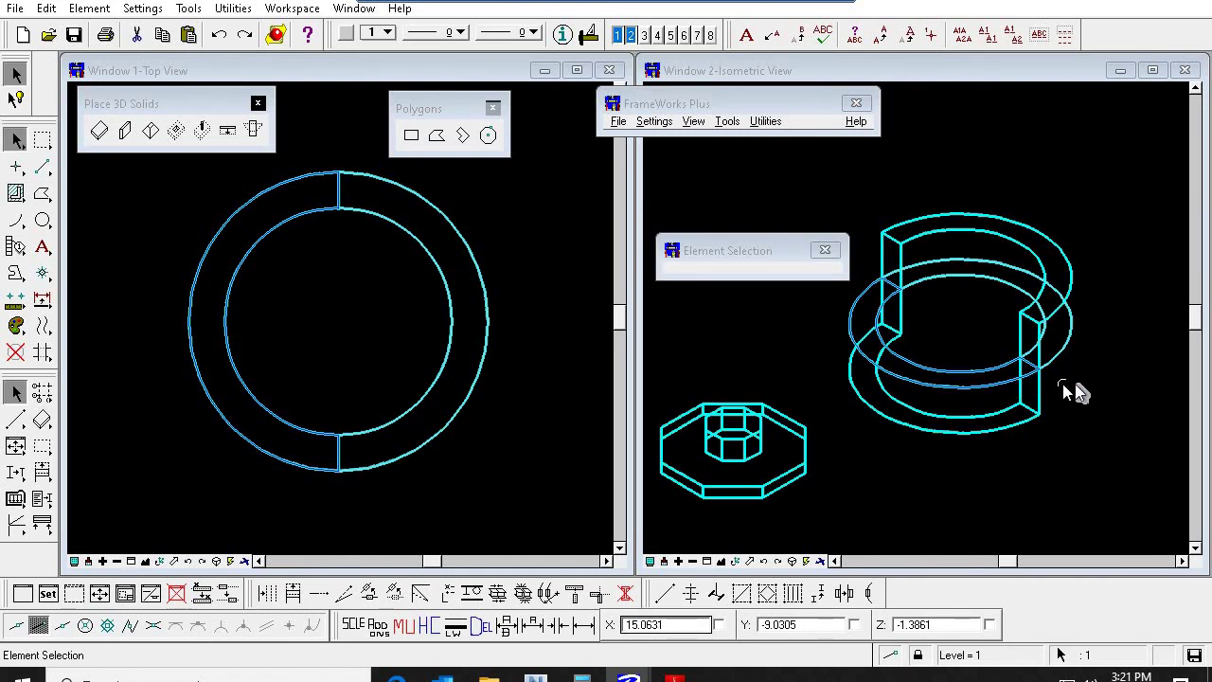
pyautogui.click(1076, 384)
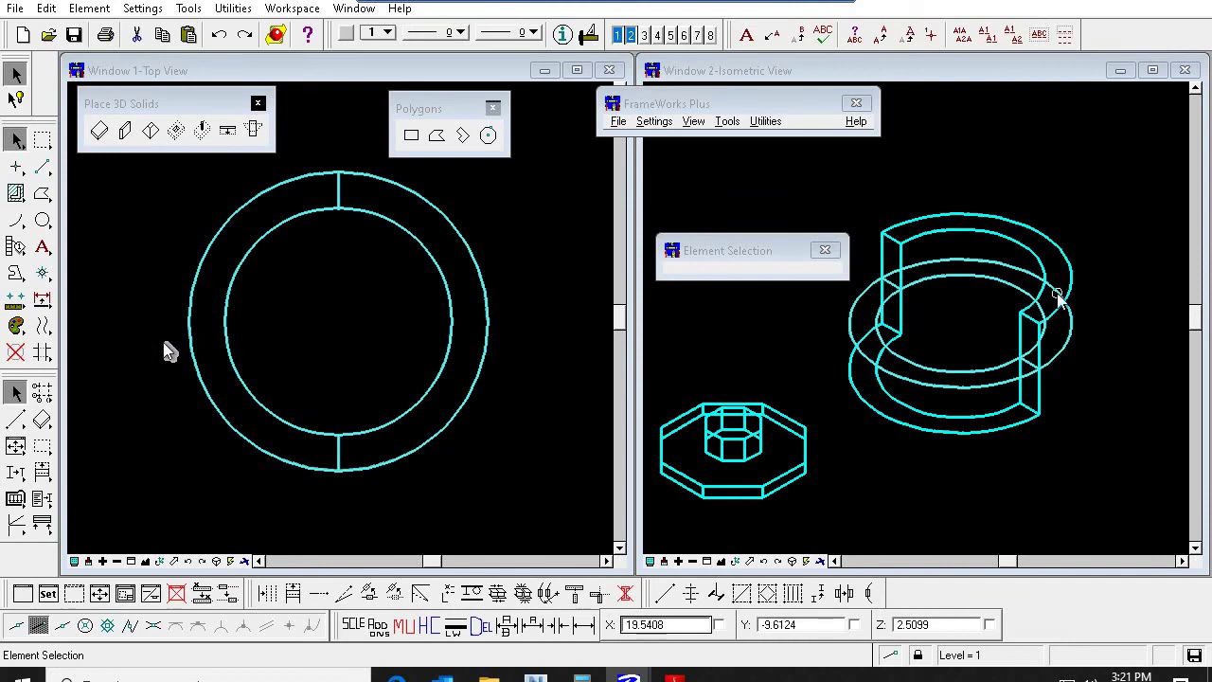
# Step: Place a 2.5-thick slab on the right half-ring shape with the face toggled to Bottom Face
pyautogui.click(42, 419)
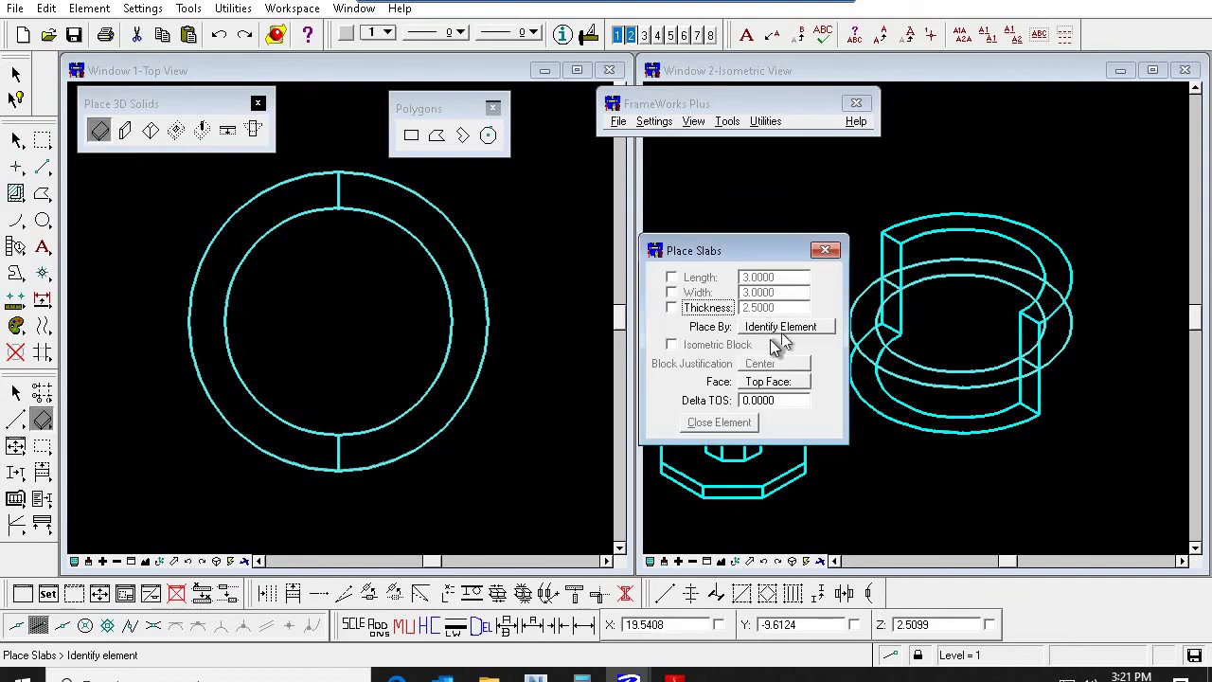
pyautogui.click(693, 312)
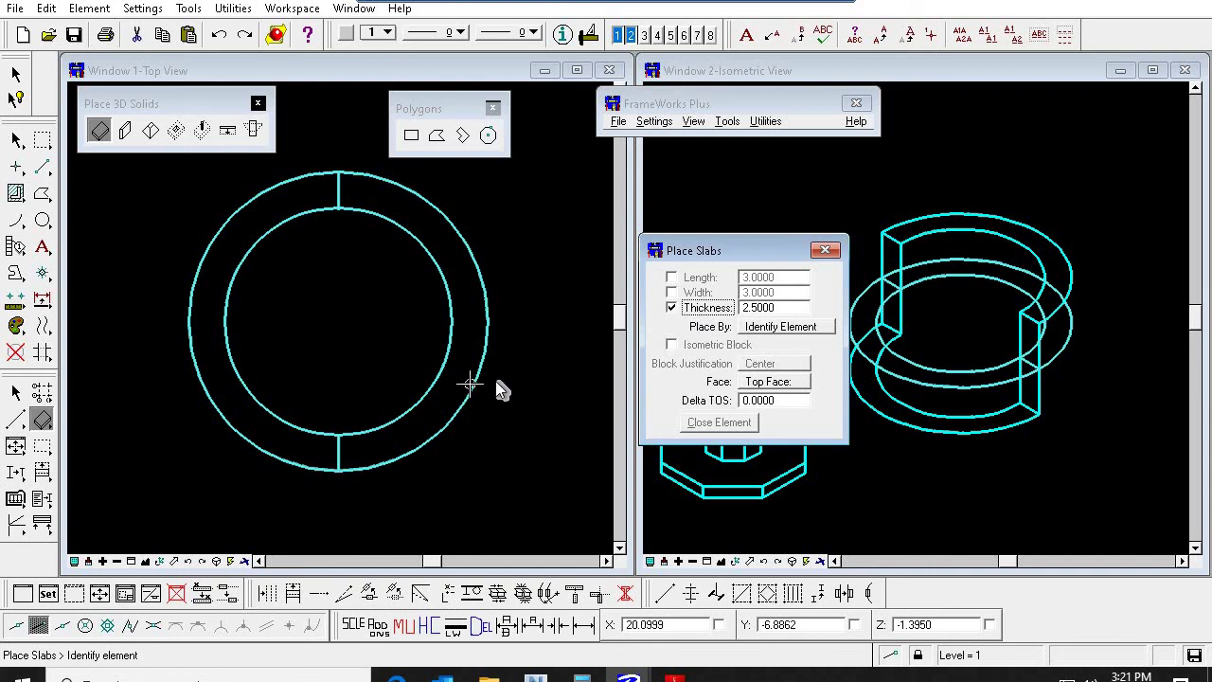
pyautogui.click(493, 378)
pyautogui.click(483, 360)
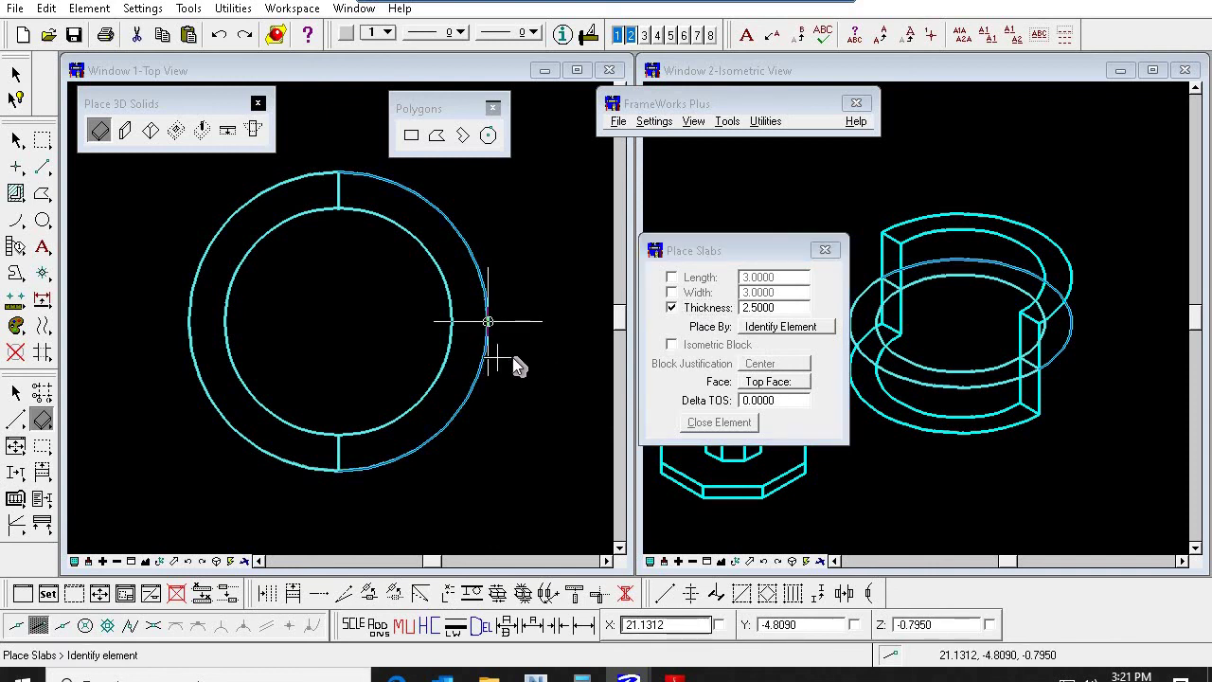
pyautogui.click(540, 365)
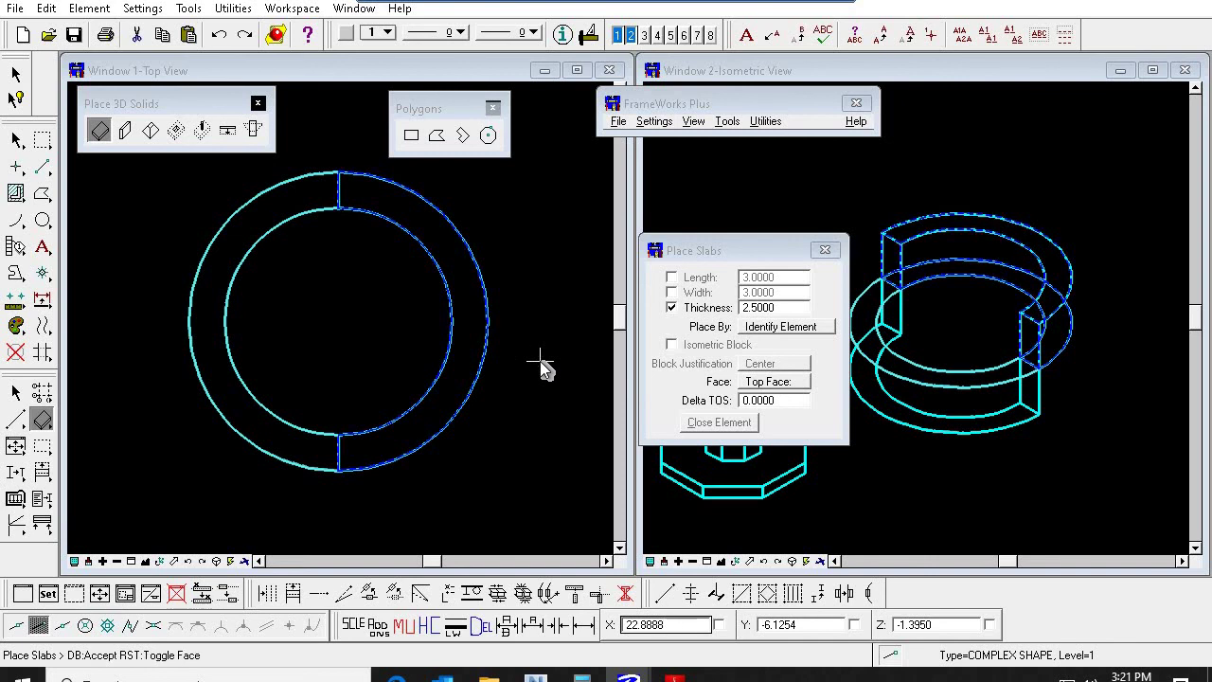
pyautogui.rightClick(535, 369)
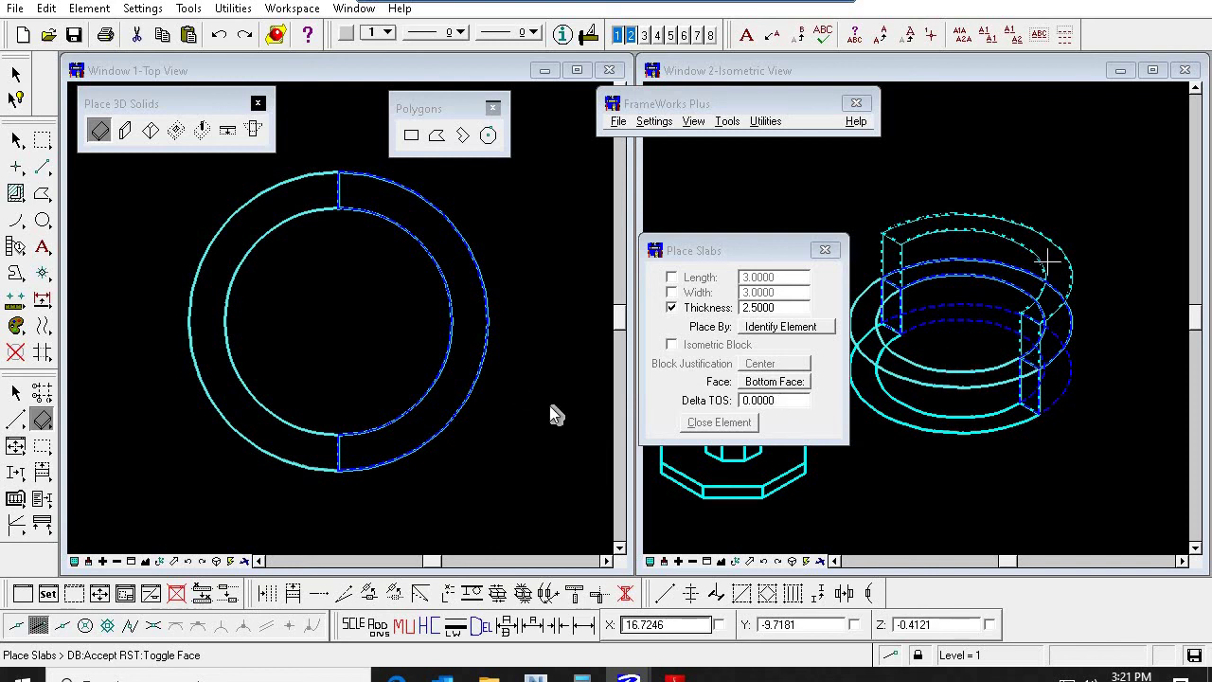
pyautogui.click(520, 388)
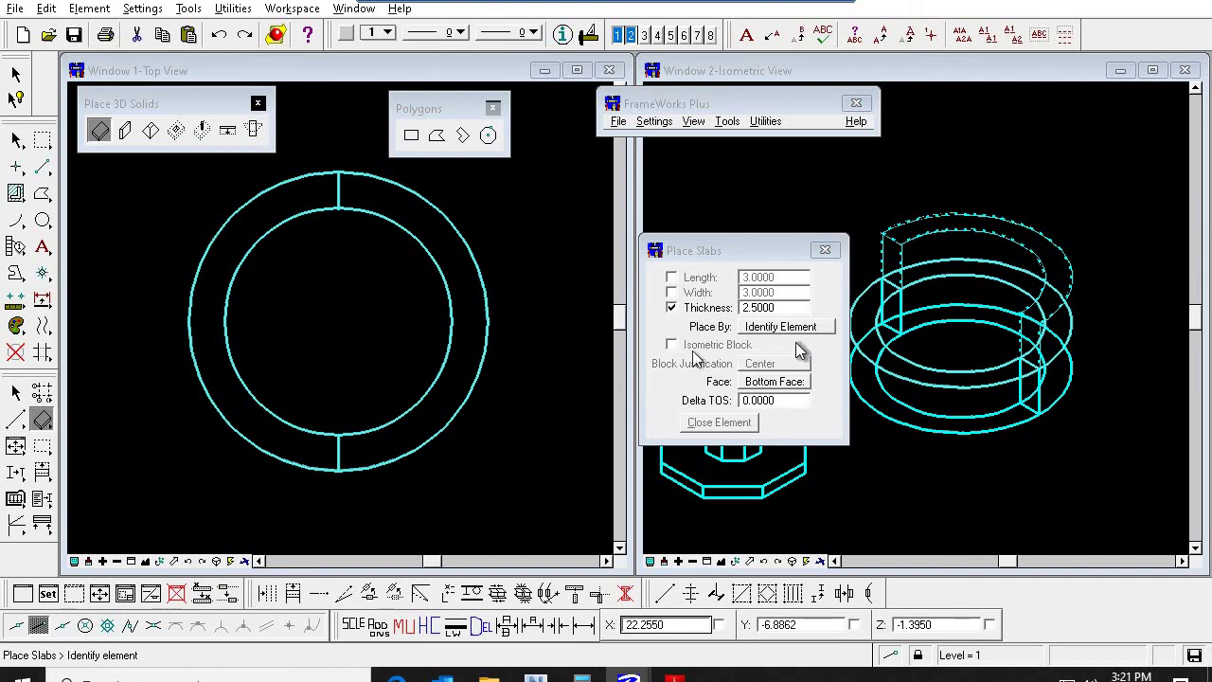
# Step: Delete the misplaced right half-ring slab that rises above the ring, using Delete Member
pyautogui.click(15, 392)
pyautogui.click(626, 593)
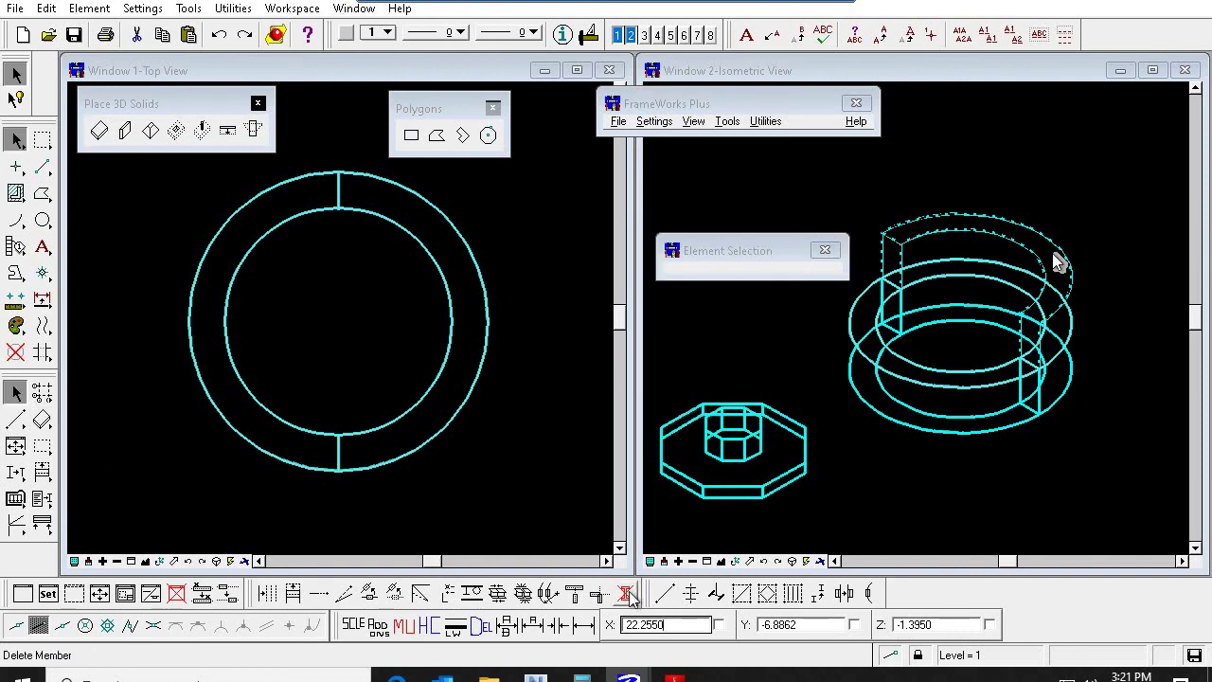
pyautogui.click(1035, 233)
pyautogui.click(1042, 221)
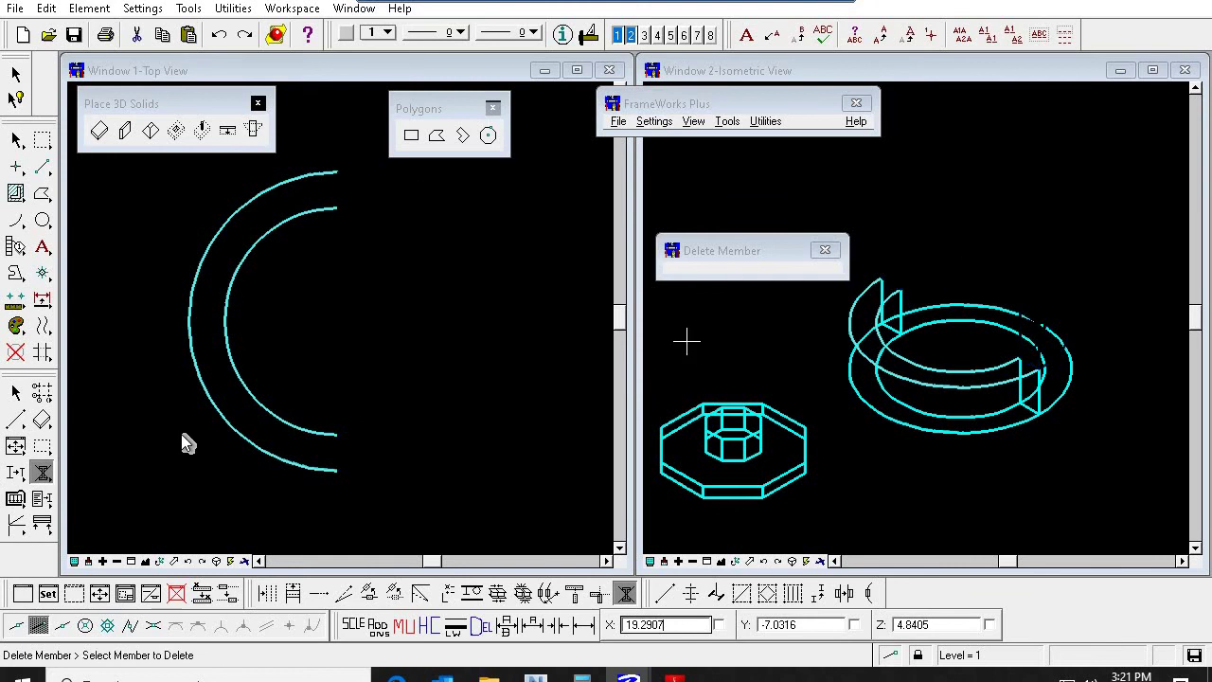
# Step: Update the isometric view and fit the square, octagonal and ring footings in it
pyautogui.click(42, 420)
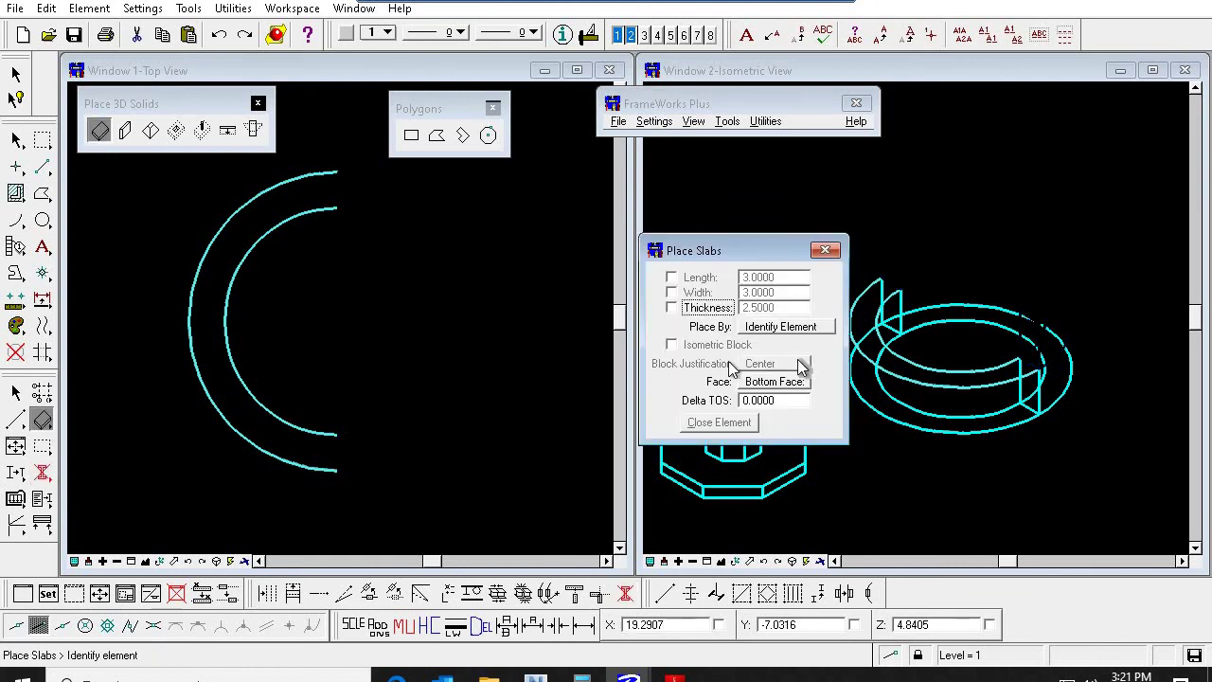
pyautogui.click(15, 391)
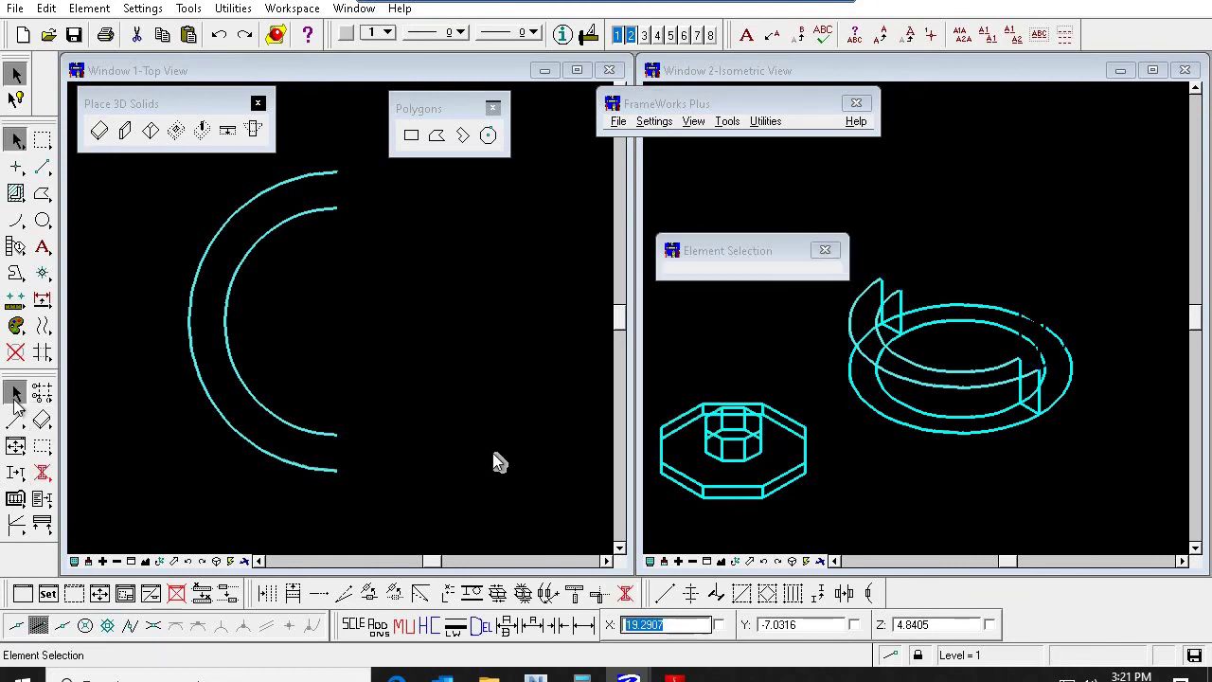
pyautogui.click(669, 562)
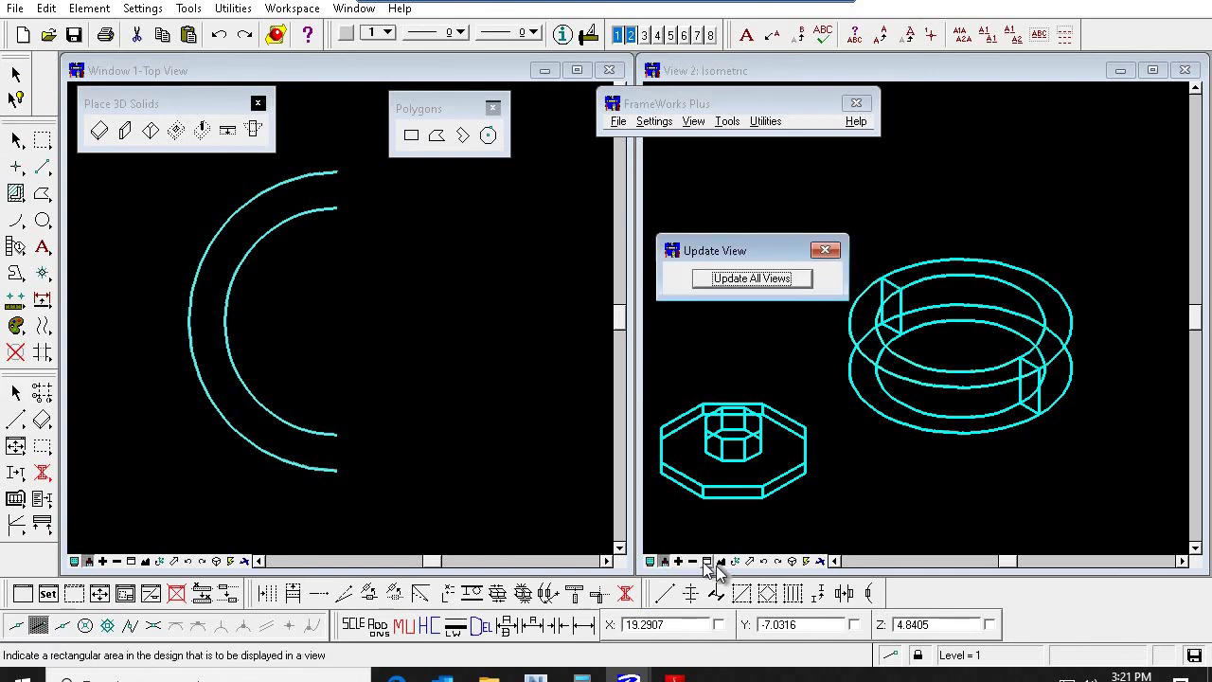
pyautogui.click(721, 561)
pyautogui.click(978, 417)
pyautogui.rightClick(975, 414)
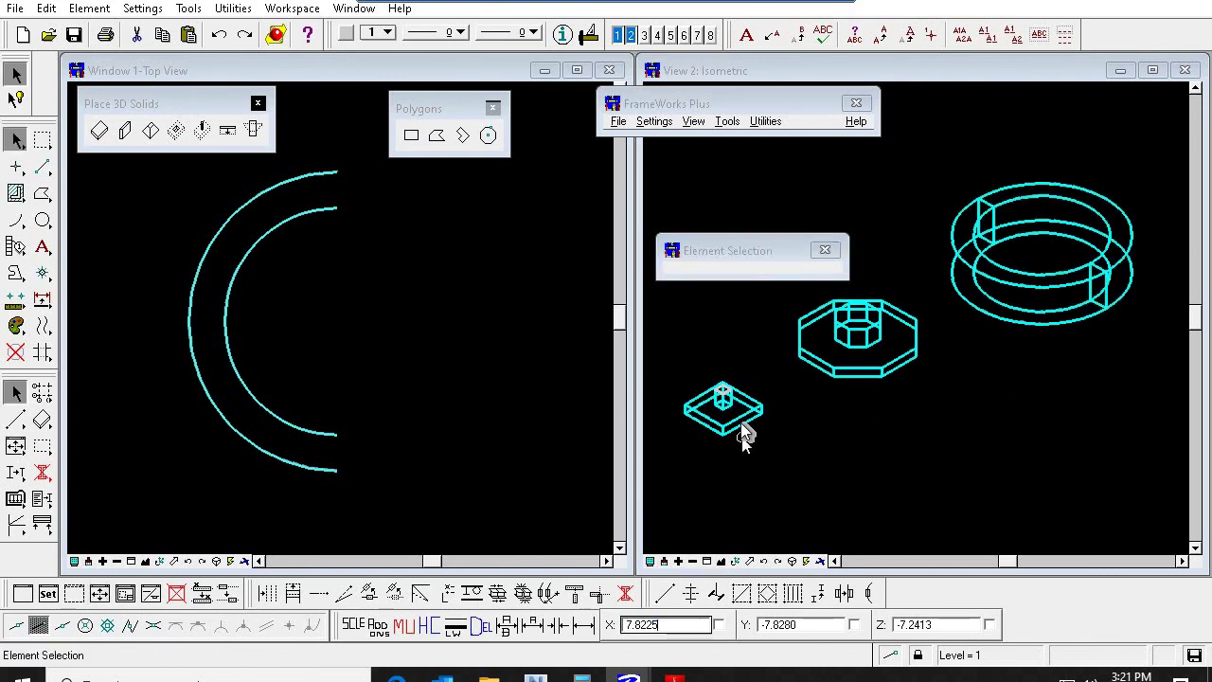
pyautogui.click(747, 420)
pyautogui.click(784, 422)
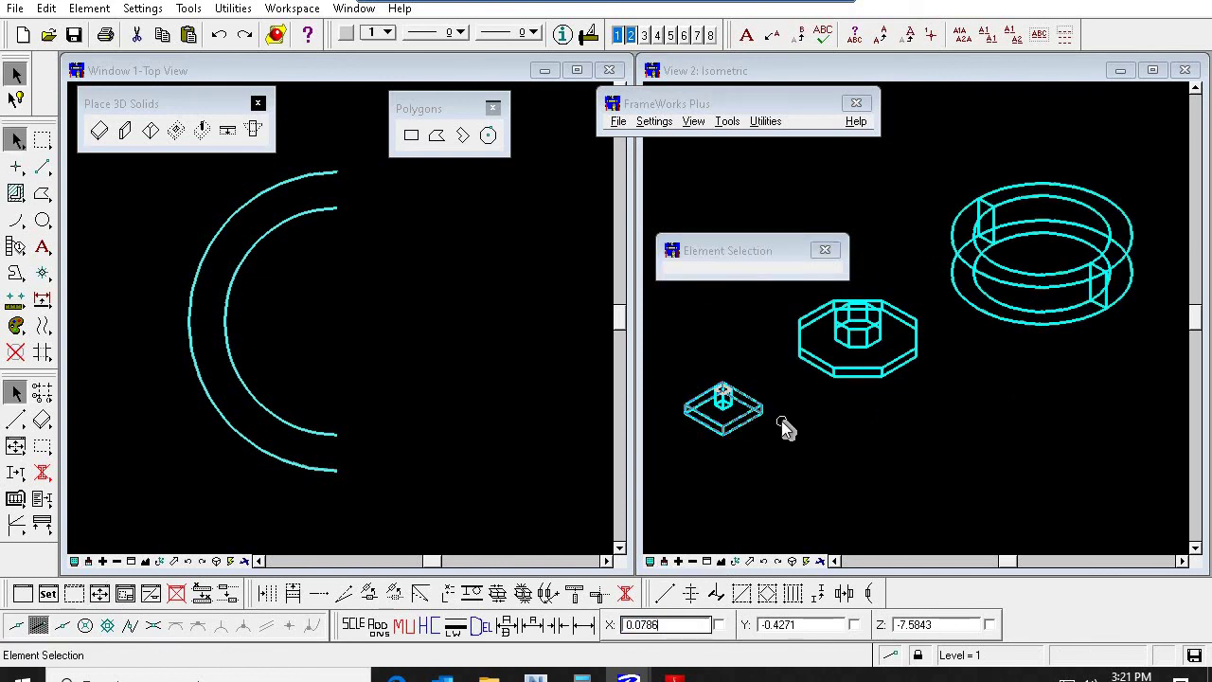
pyautogui.click(837, 375)
pyautogui.click(827, 411)
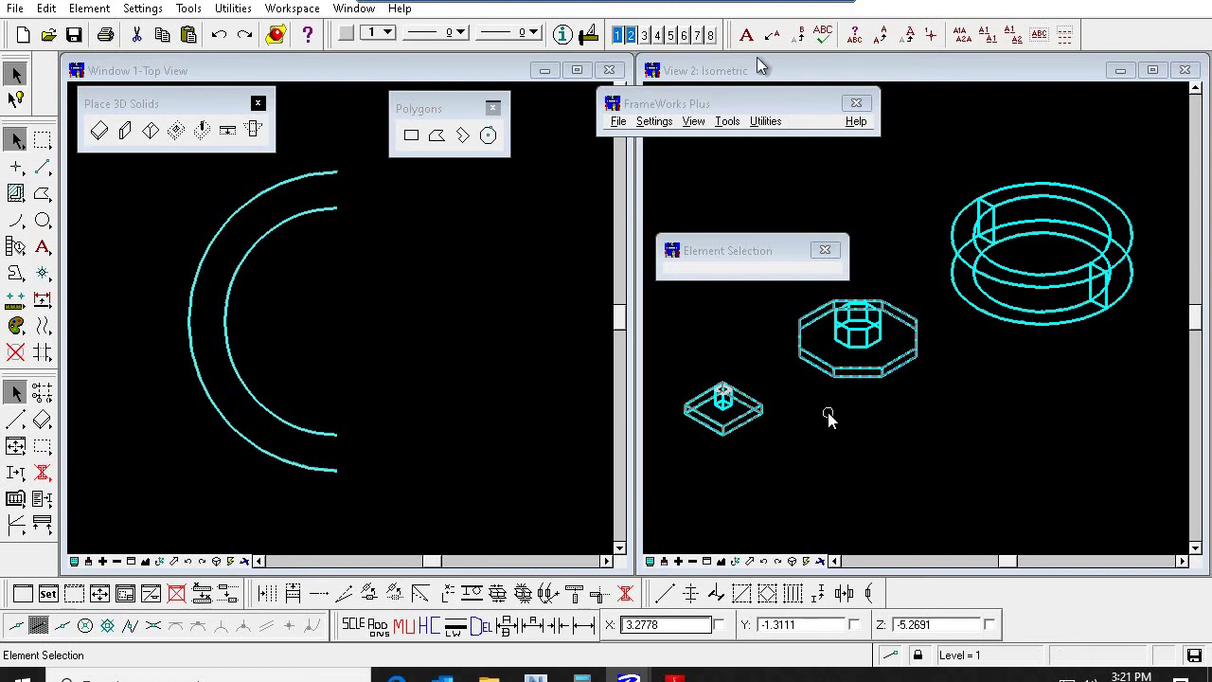
# Step: Open the window options of the isometric view
pyautogui.click(653, 72)
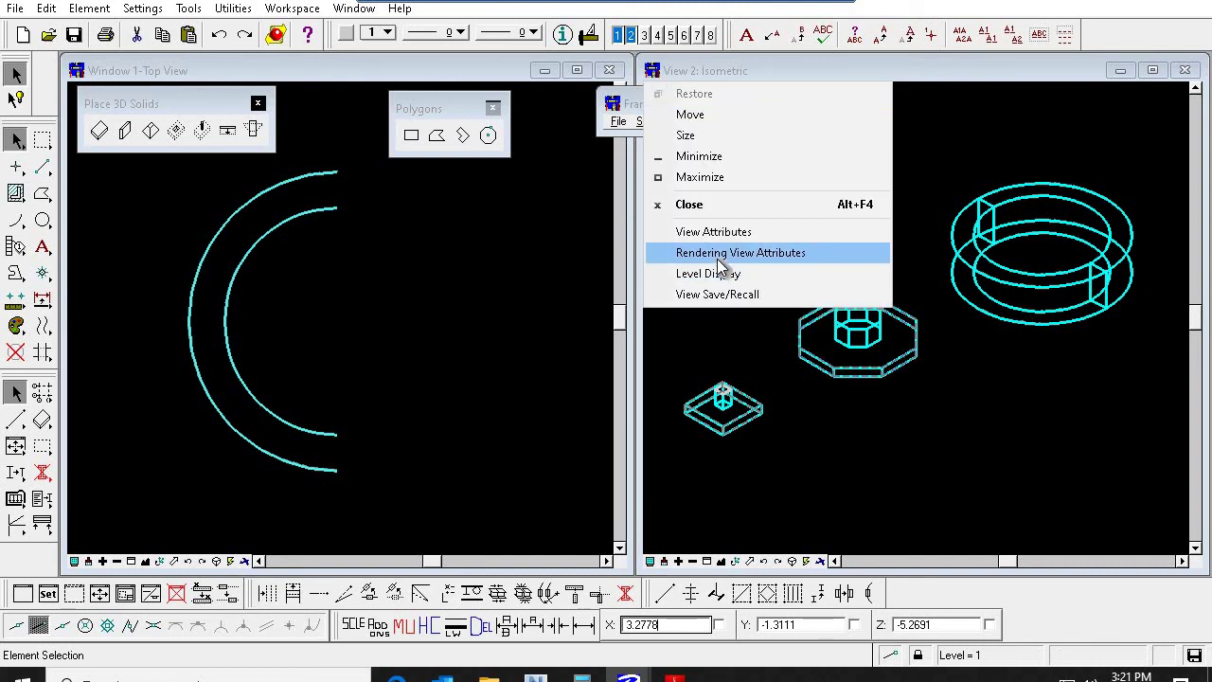